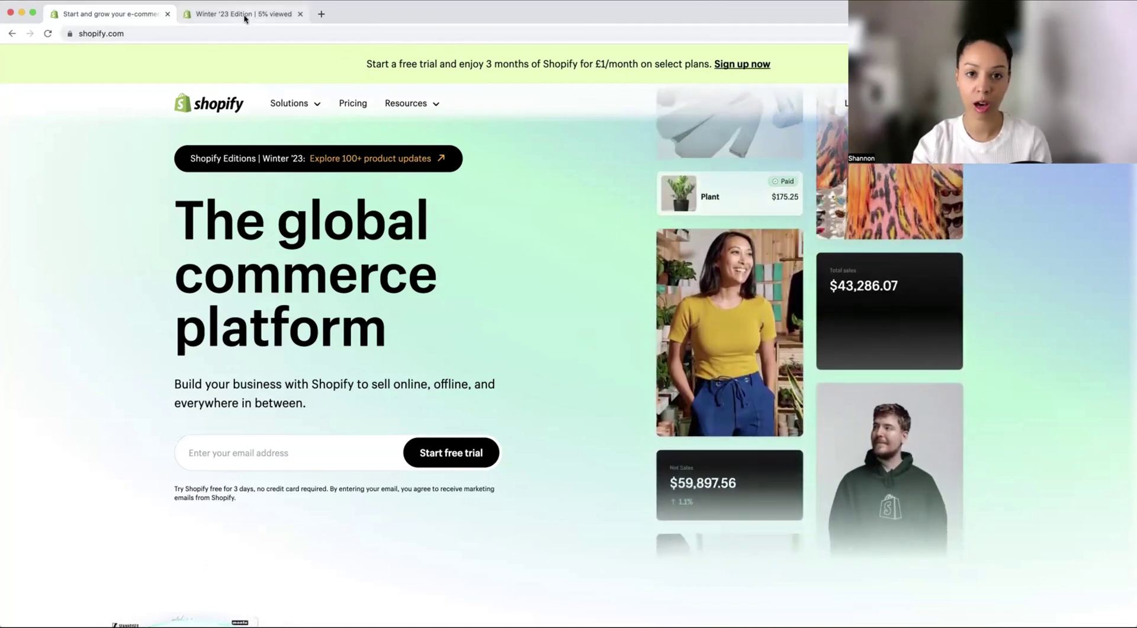
Step: Look through the Shopify Editions Winter '23 page, covering checkout, Shop Promise and AI-generated storefront content updates
left_click(245, 16)
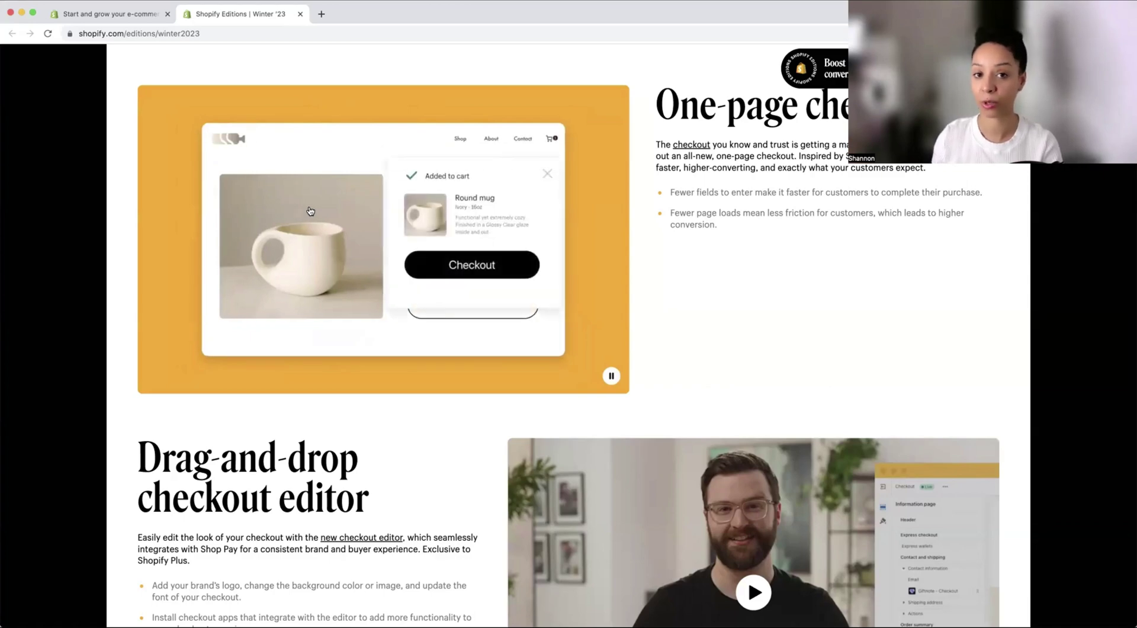
scroll(312, 210, "down", 12)
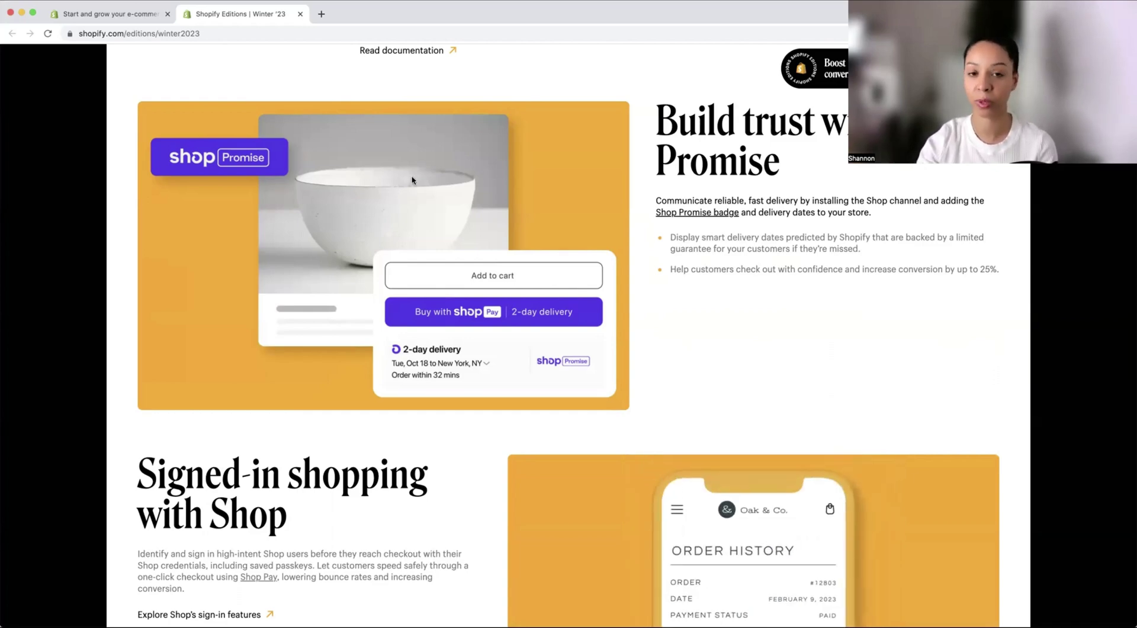
scroll(447, 220, "down", 10)
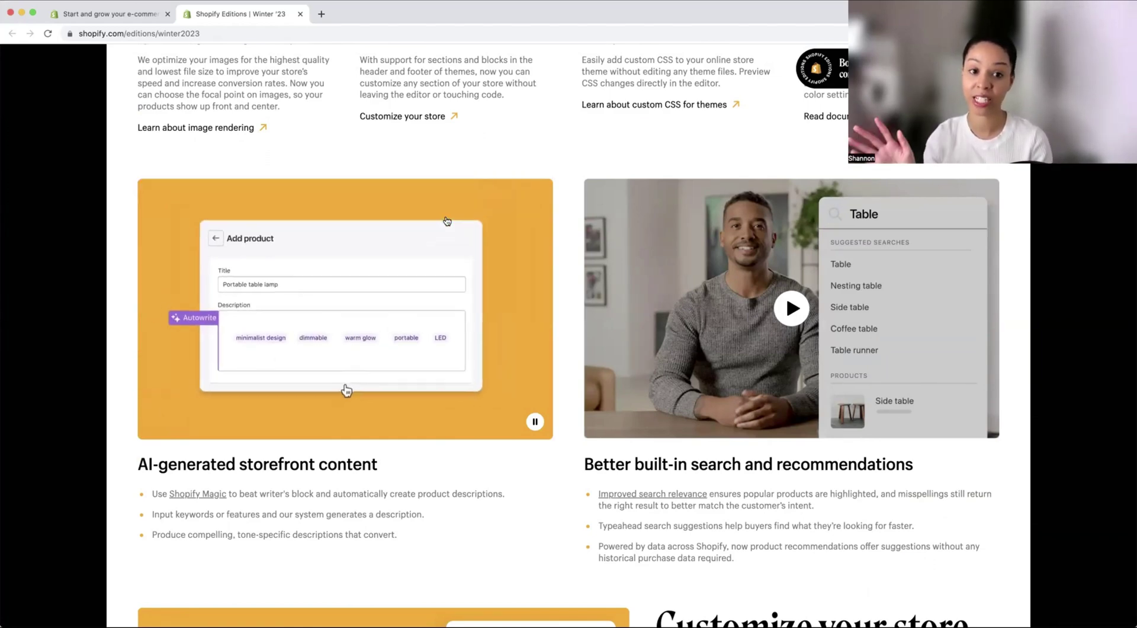
scroll(447, 220, "down", 3)
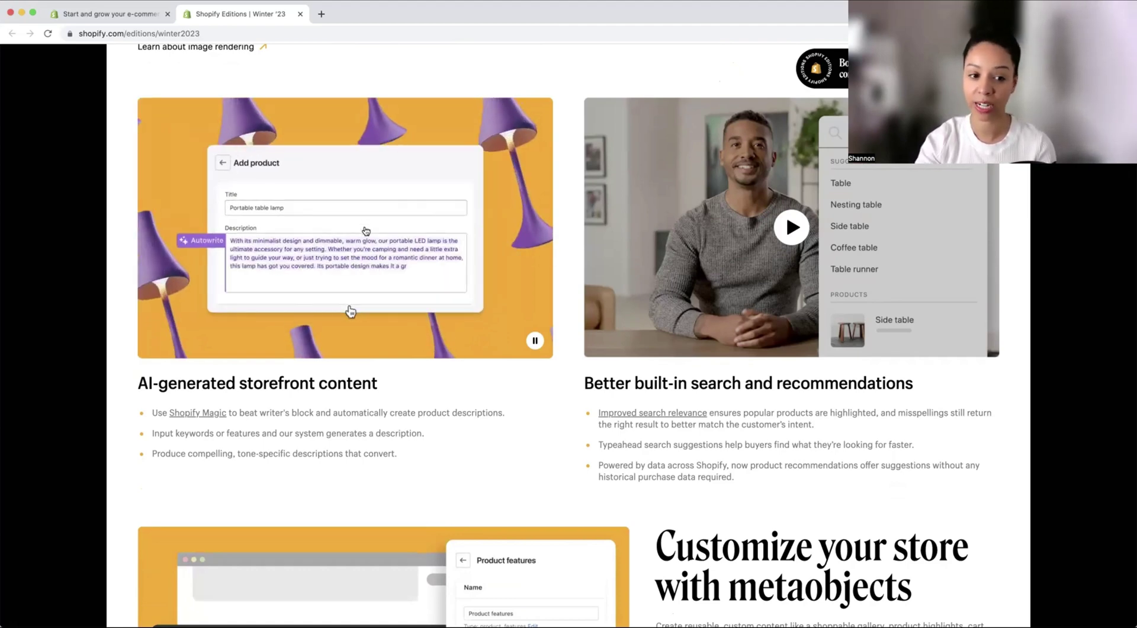
scroll(366, 231, "down", 1)
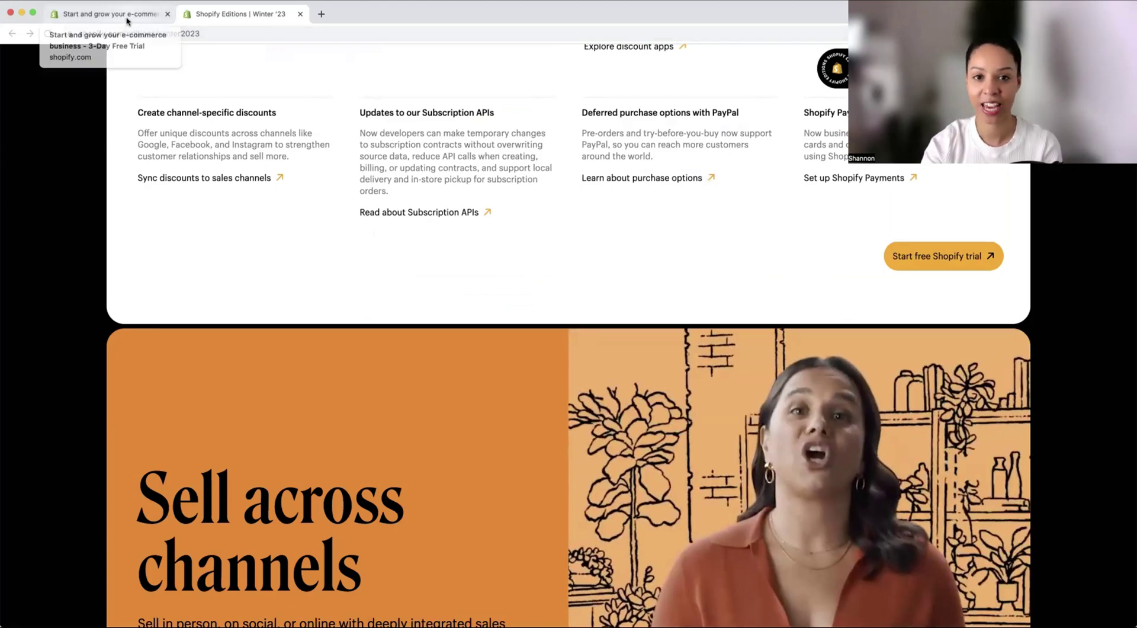
Step: Go back to the Shopify store sign-up and skip the questions about business stage and where to sell
left_click(126, 21)
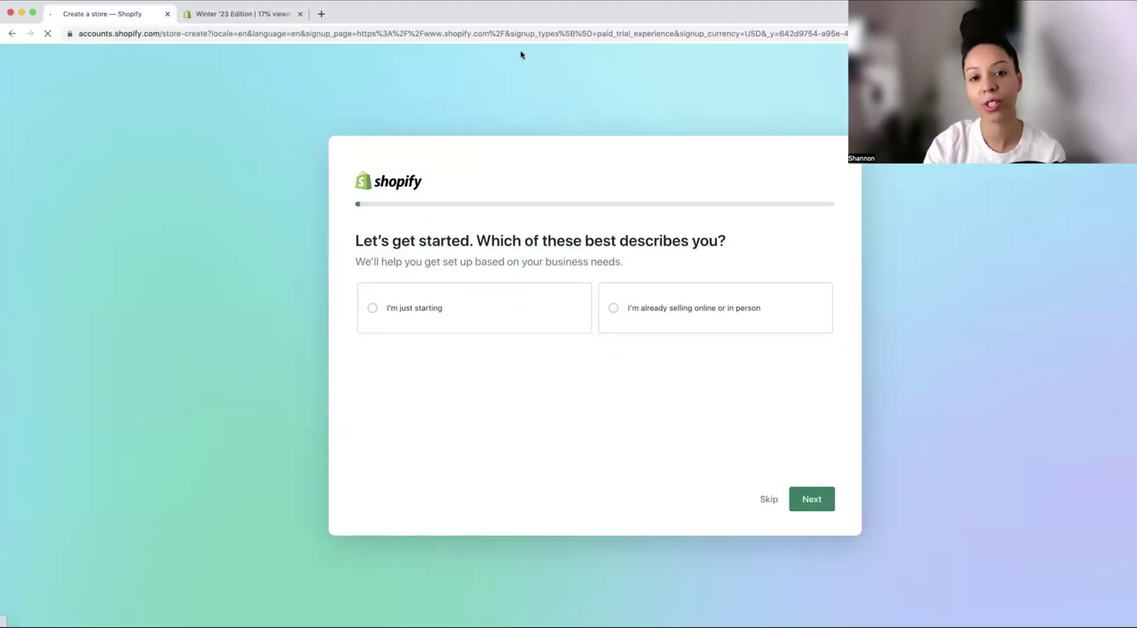
left_click(767, 499)
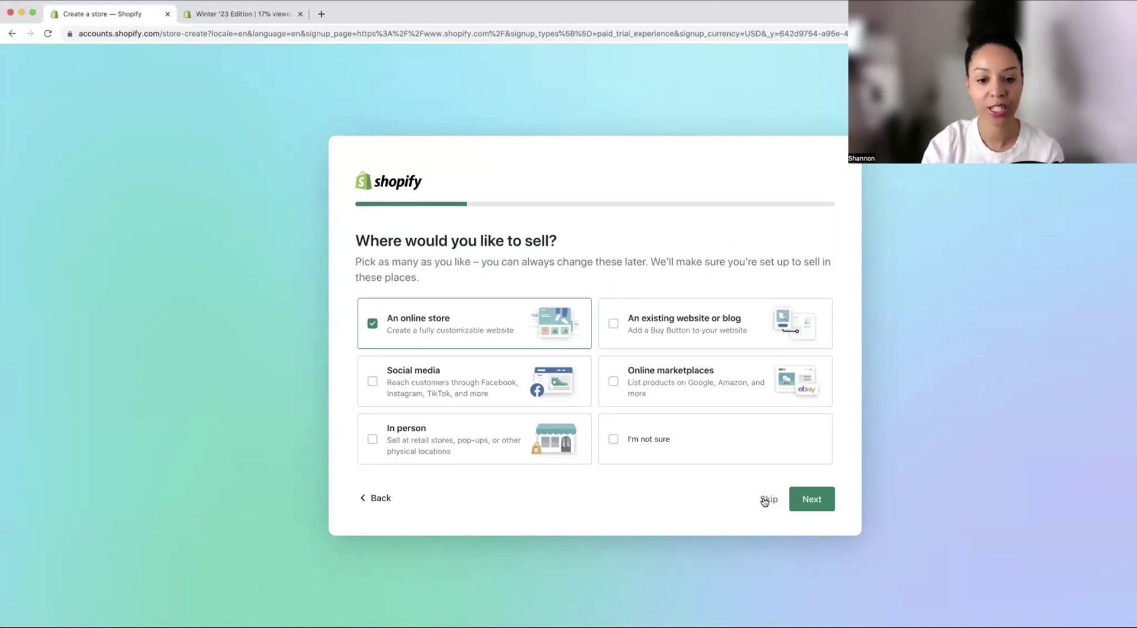
left_click(764, 500)
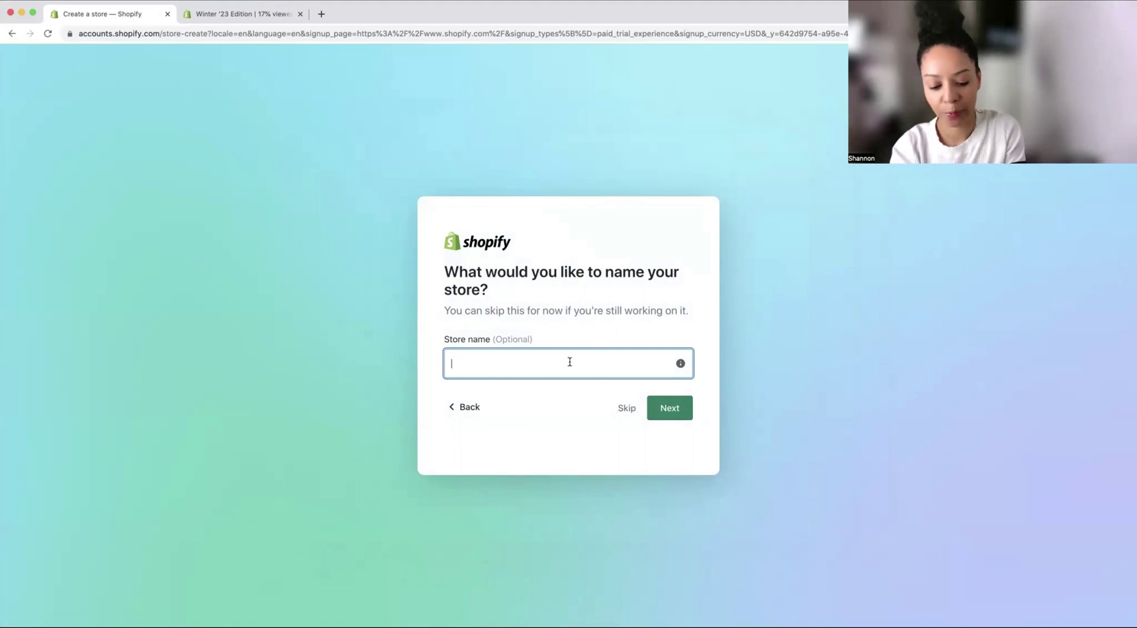
Step: Name the store RelaxRestoreCandles and continue with United Kingdom as the business location
type("RelaxRestoreCandles")
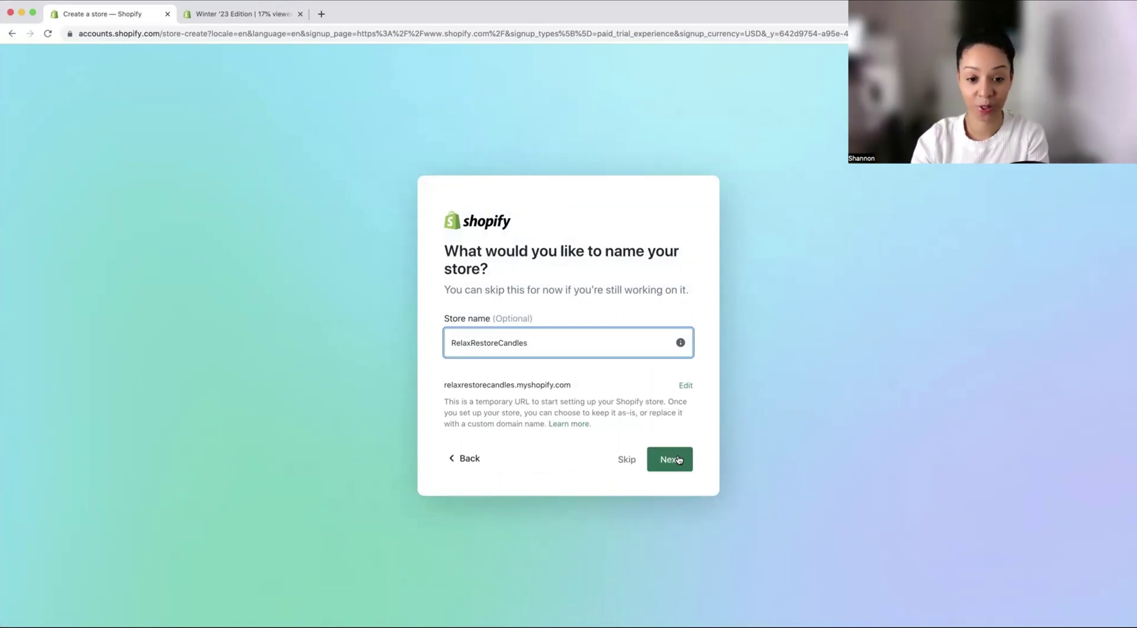
left_click(679, 460)
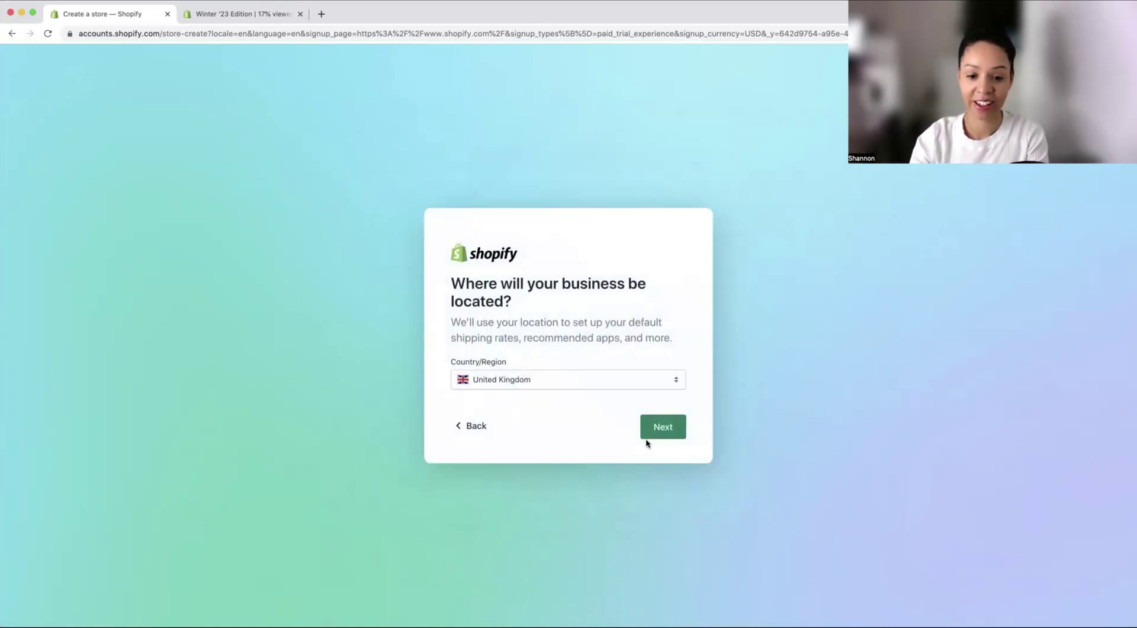
left_click(658, 426)
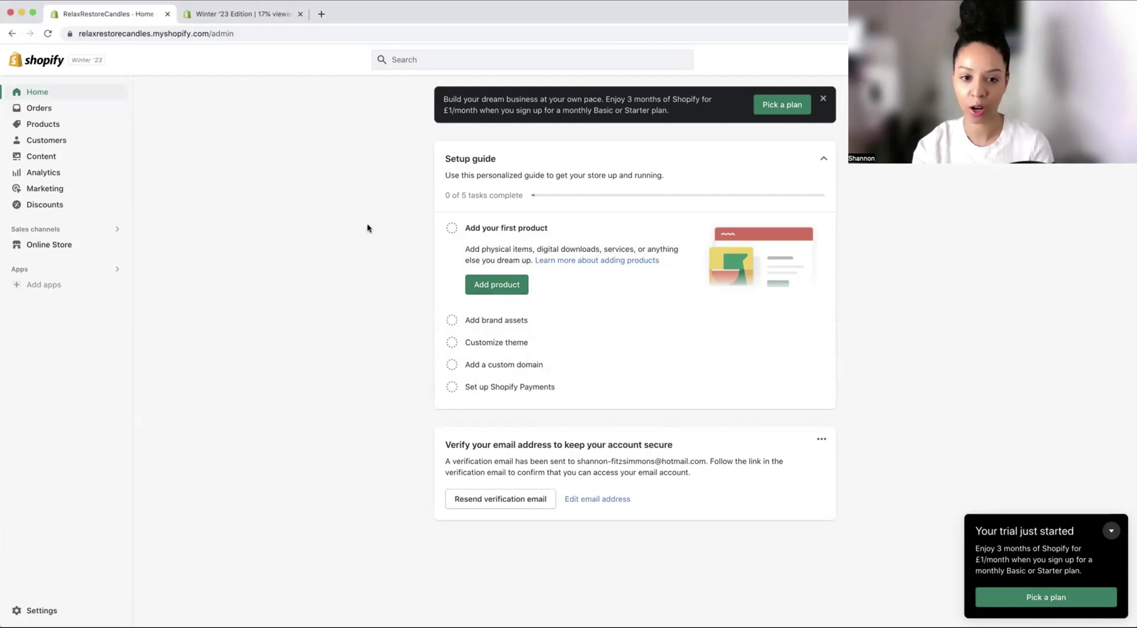
Step: Look over the store admin's Orders, Shipping labels, Products, Customers and Content sections
left_click(65, 107)
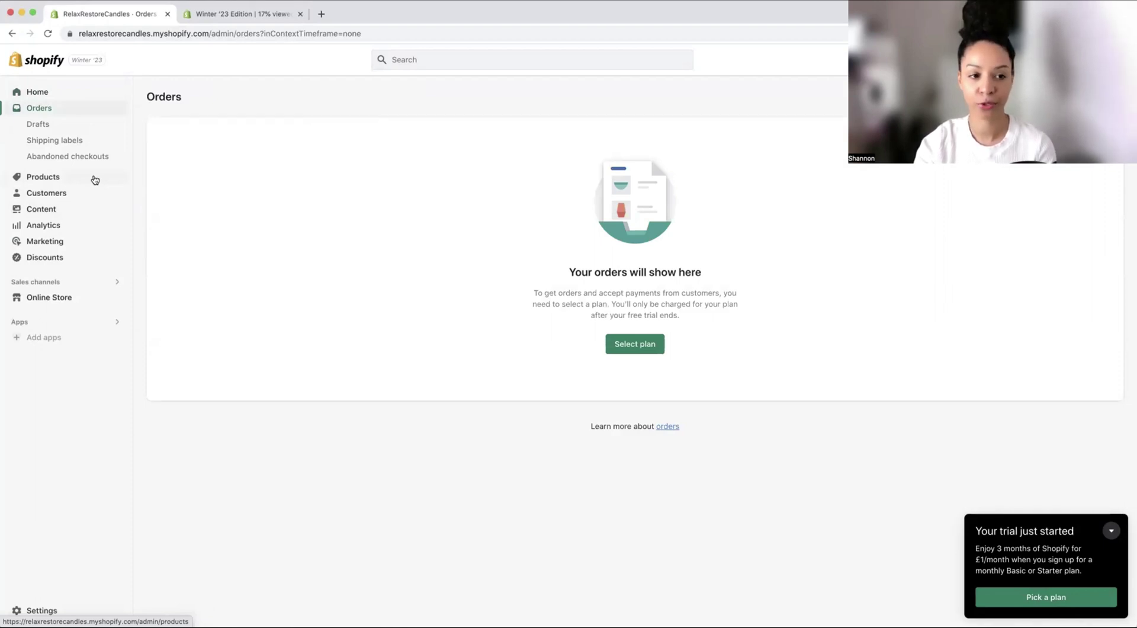
left_click(80, 142)
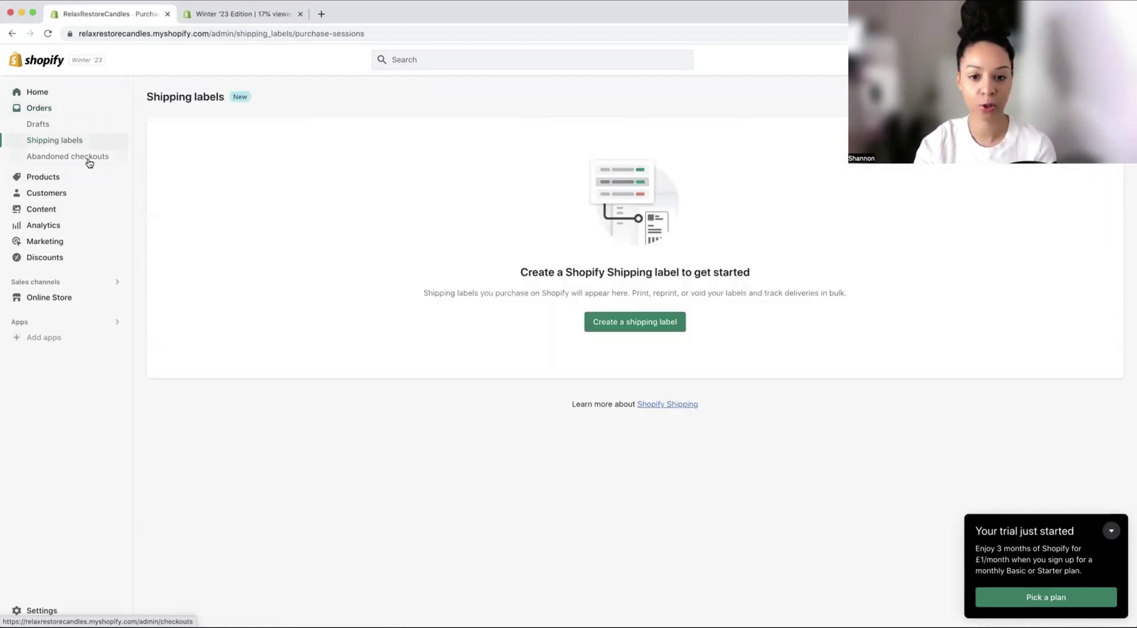
left_click(96, 180)
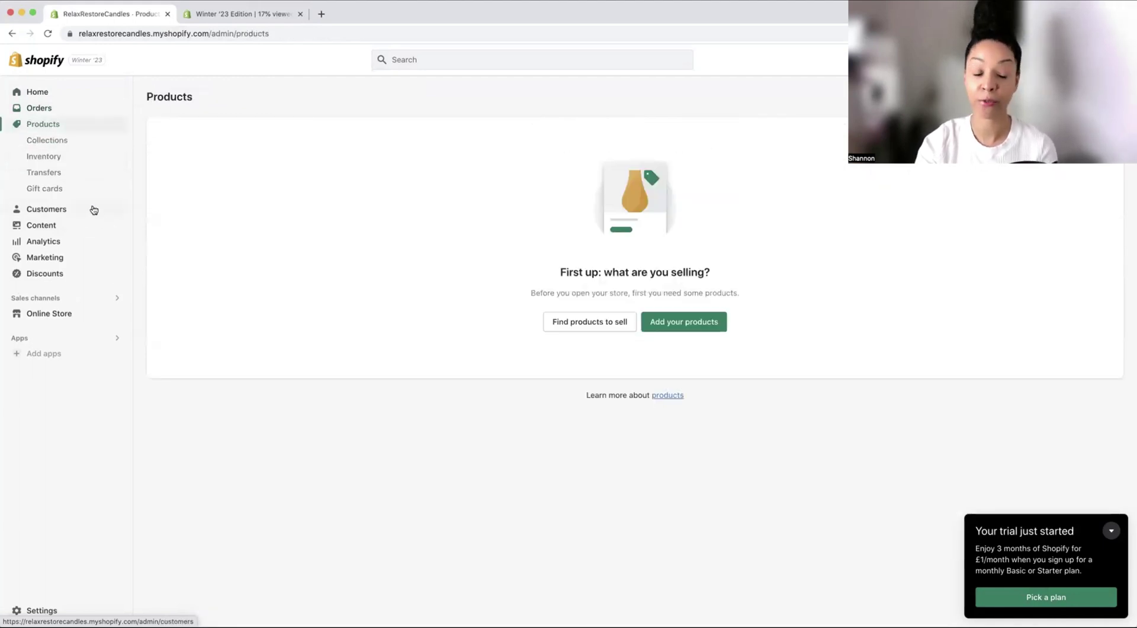
left_click(43, 208)
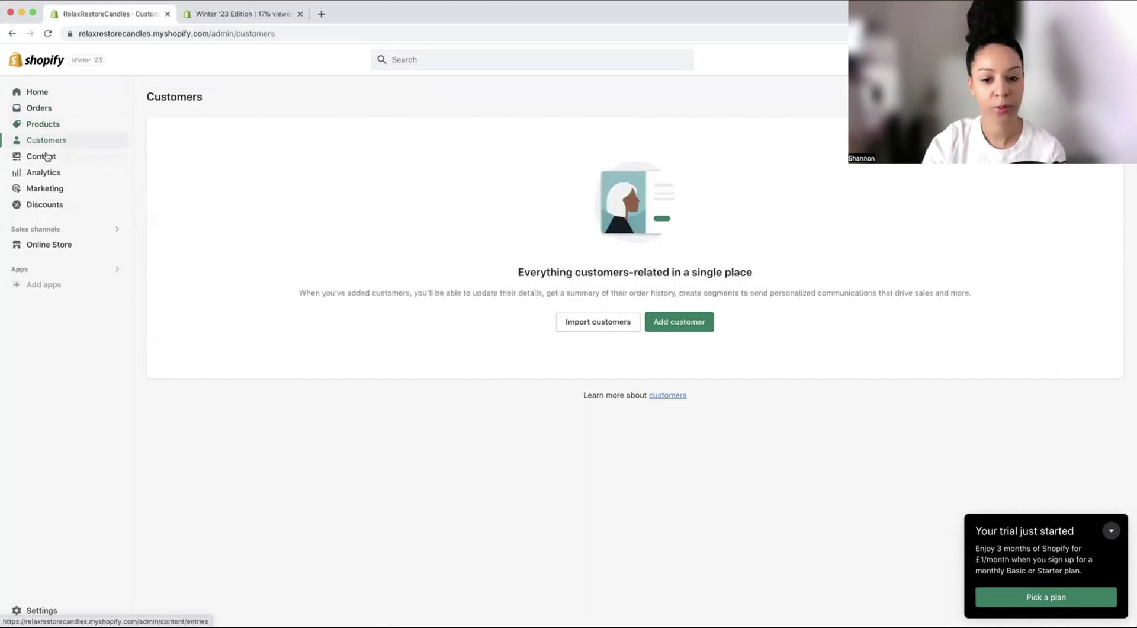
left_click(77, 157)
Step: Review the Analytics dashboard's sales, sessions, conversion and order reports from start to end
left_click(89, 205)
scroll(195, 210, "down", 3)
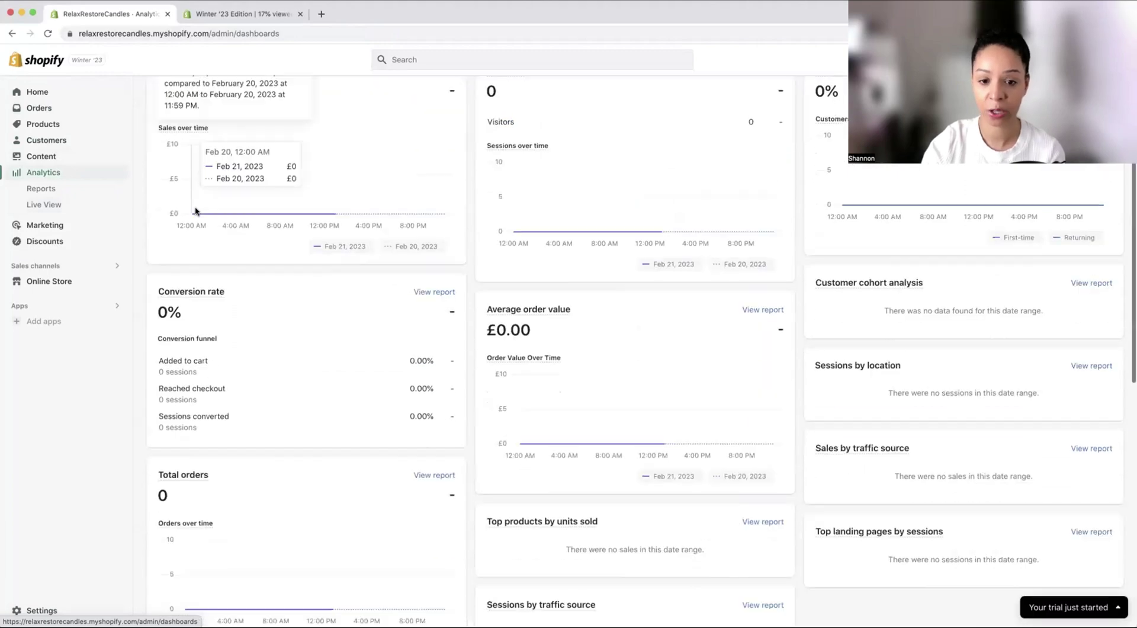
scroll(195, 210, "down", 8)
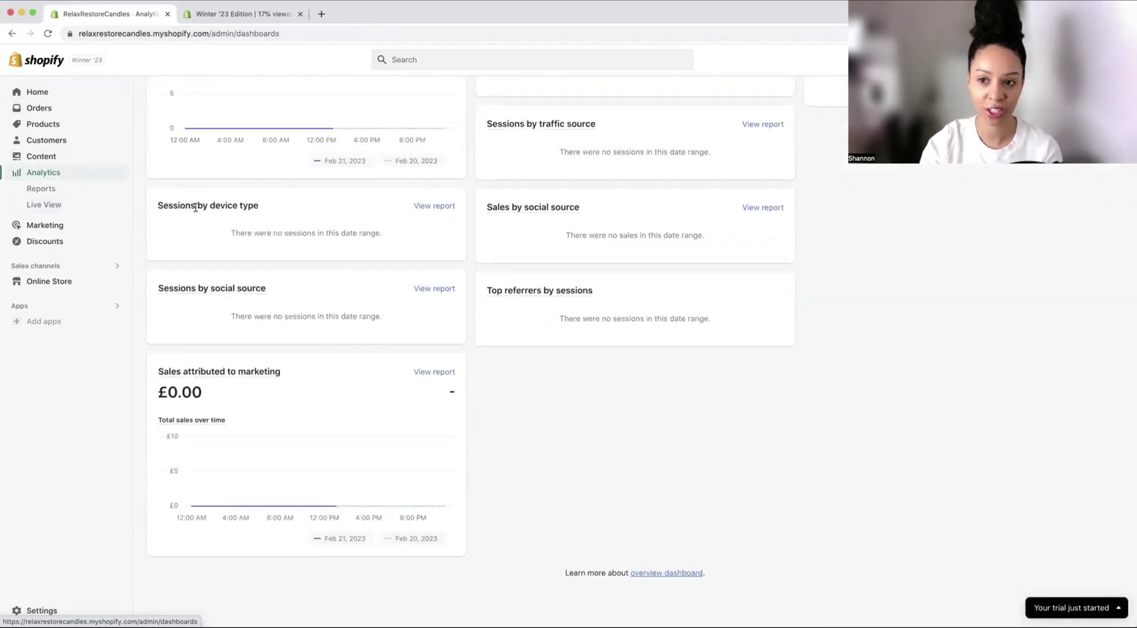
scroll(195, 207, "up", 5)
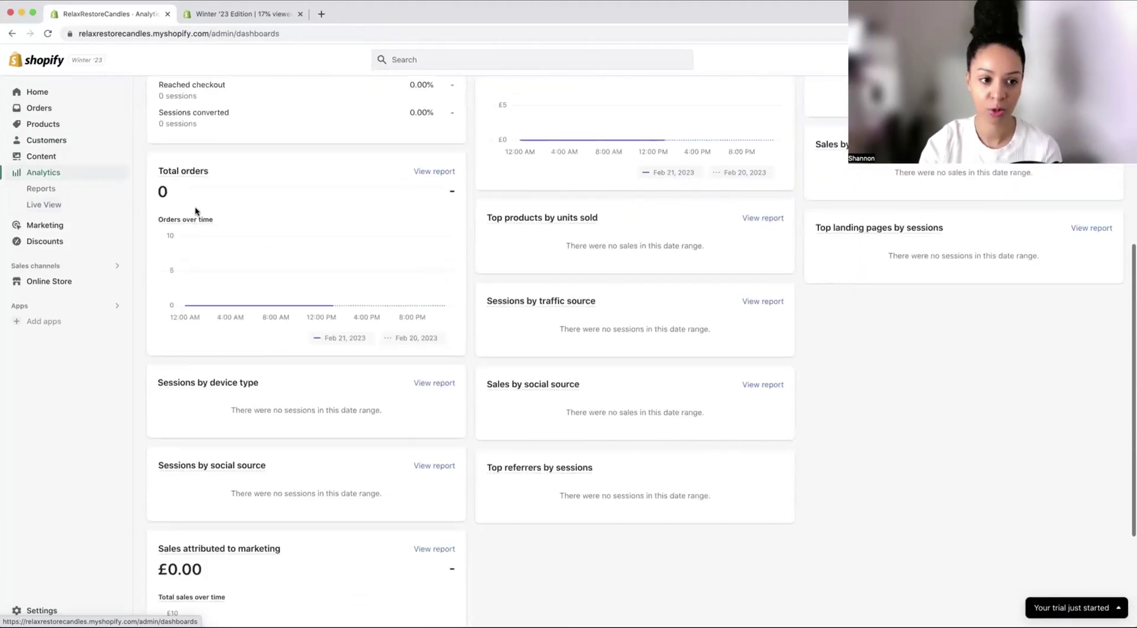
scroll(195, 210, "up", 4)
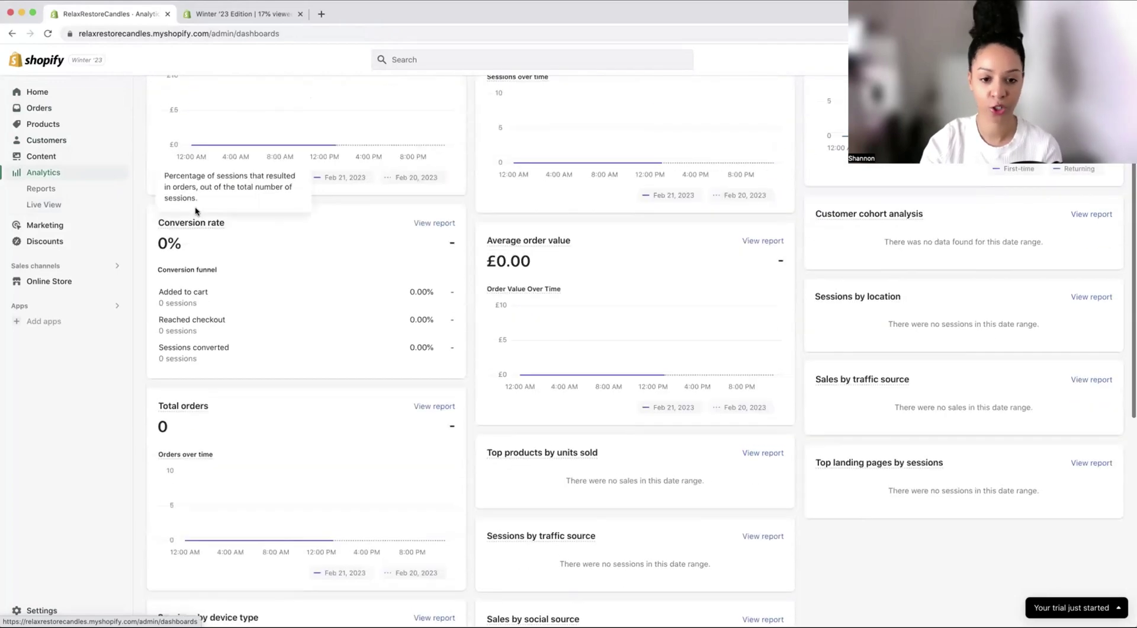
scroll(196, 210, "up", 4)
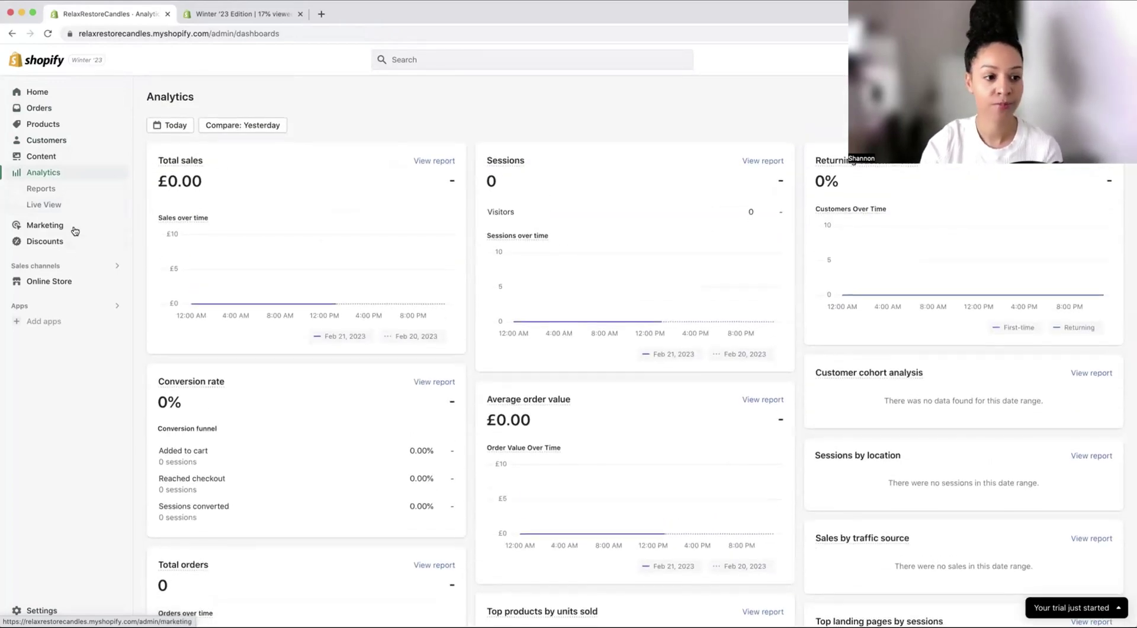
Step: Review the Marketing overview with its channel performance and marketing apps, and view the Discounts section
left_click(74, 227)
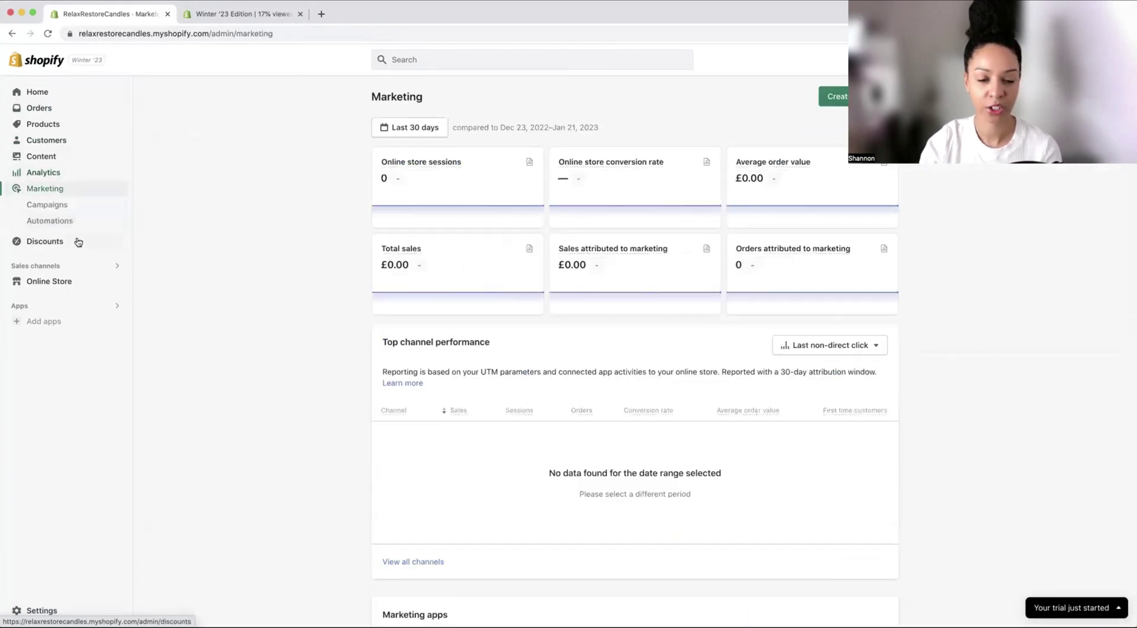
scroll(203, 207, "down", 4)
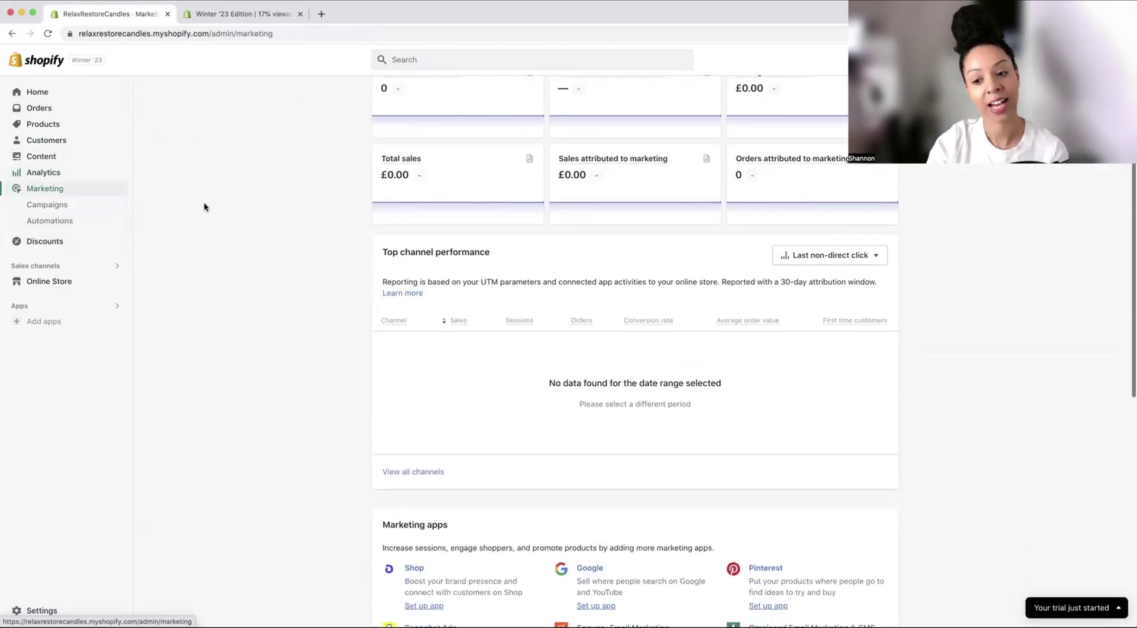
scroll(204, 207, "down", 4)
scroll(203, 206, "down", 3)
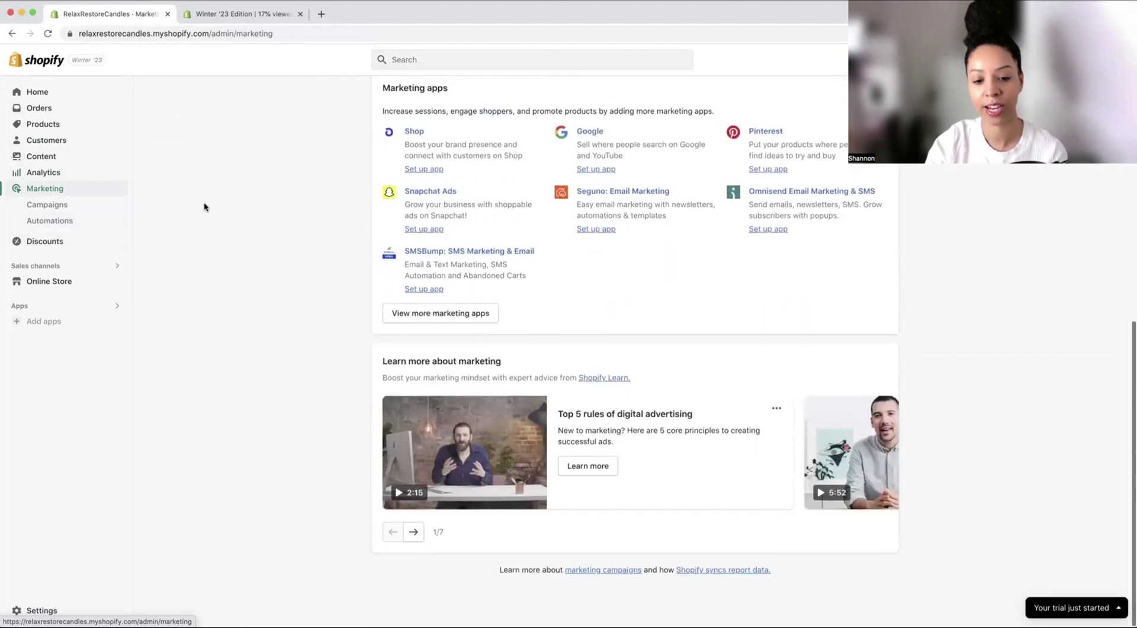
left_click(73, 243)
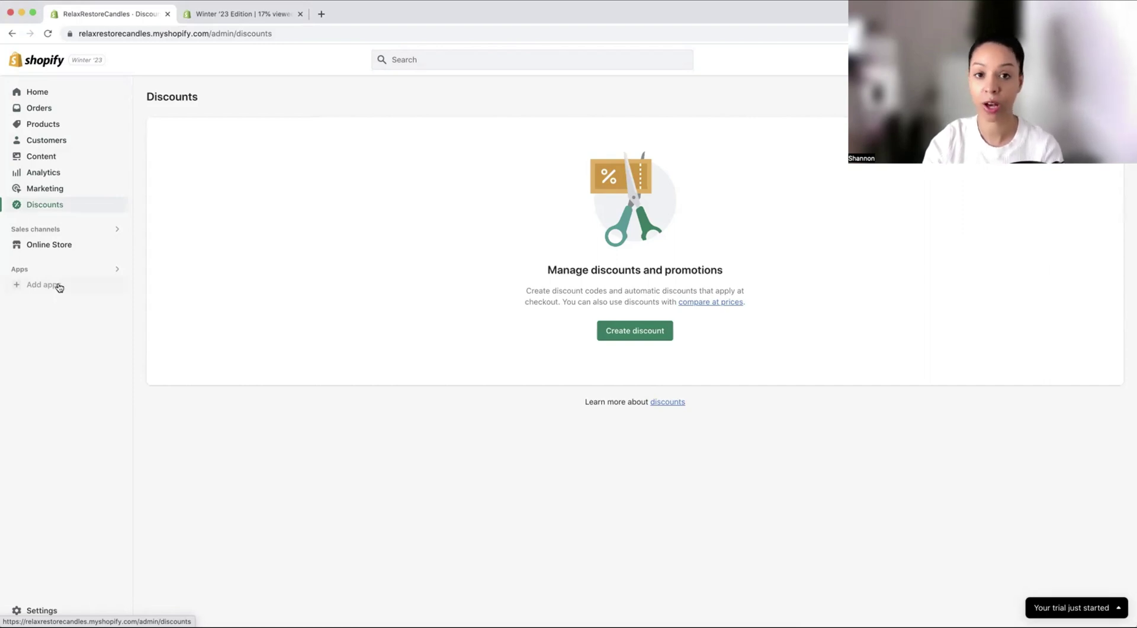
Step: Examine the Online Store themes, including the current Dawn theme and the popular free themes
left_click(80, 245)
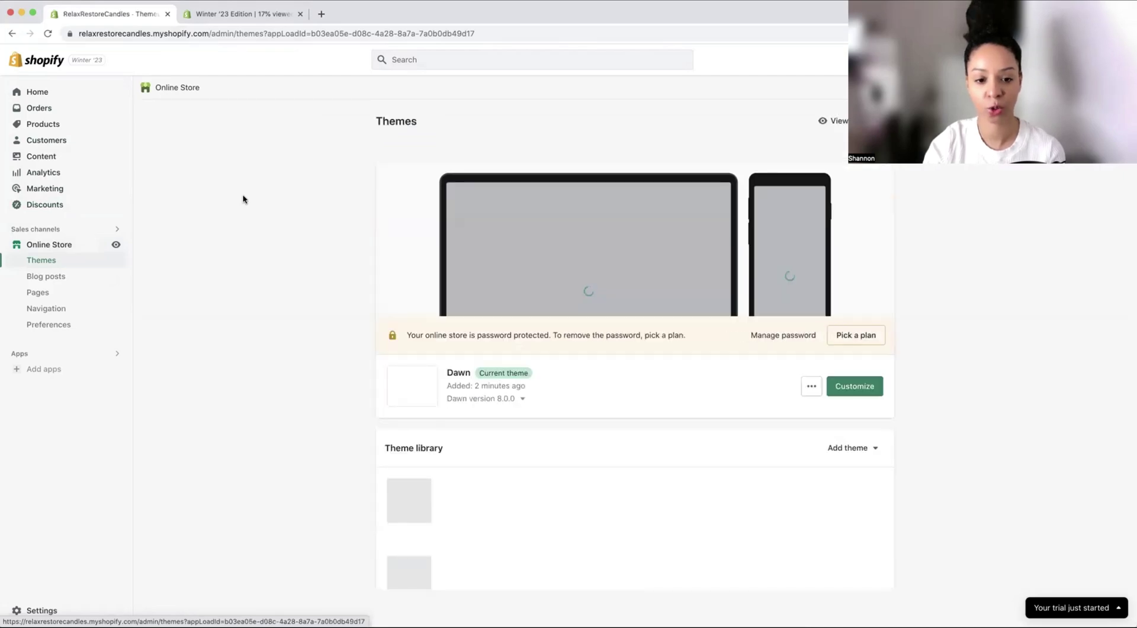
scroll(243, 199, "down", 5)
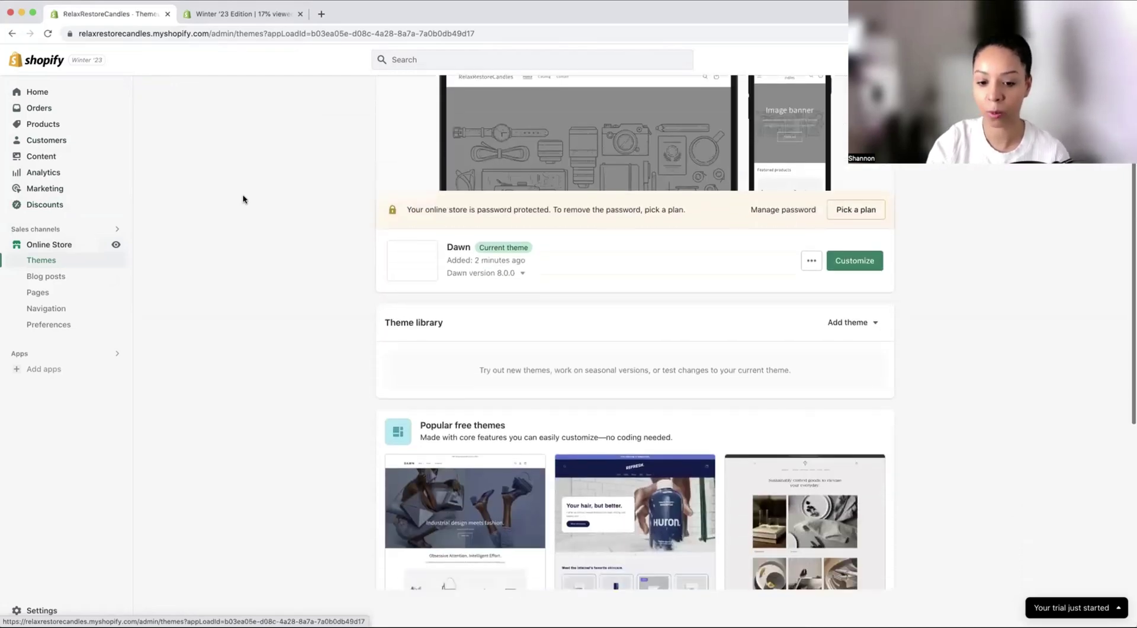
scroll(244, 200, "down", 4)
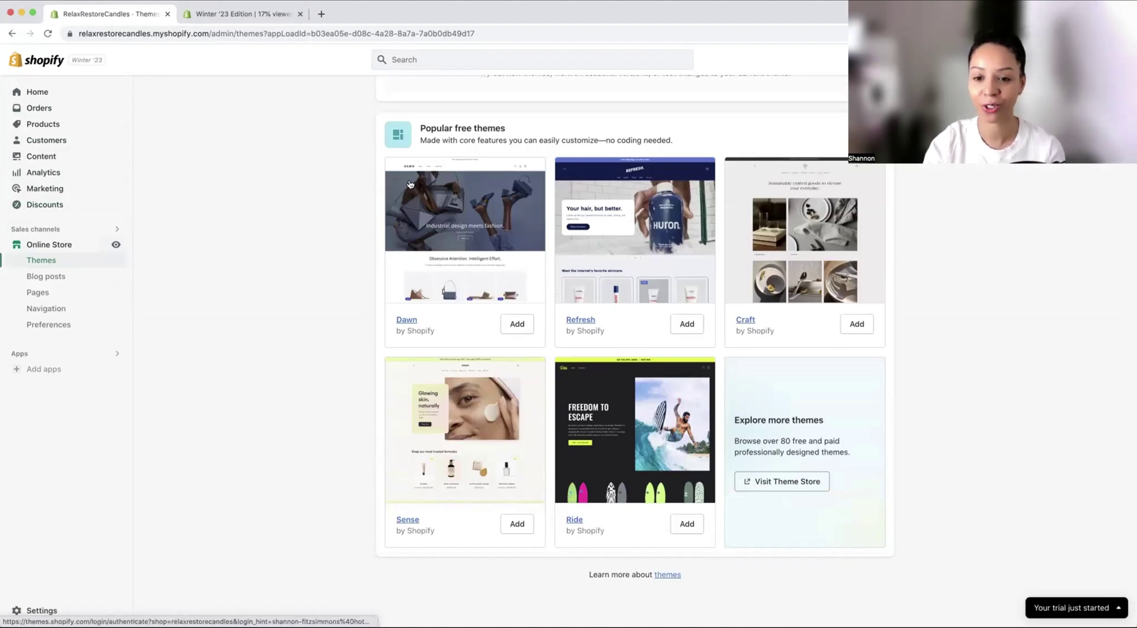
scroll(533, 200, "up", 7)
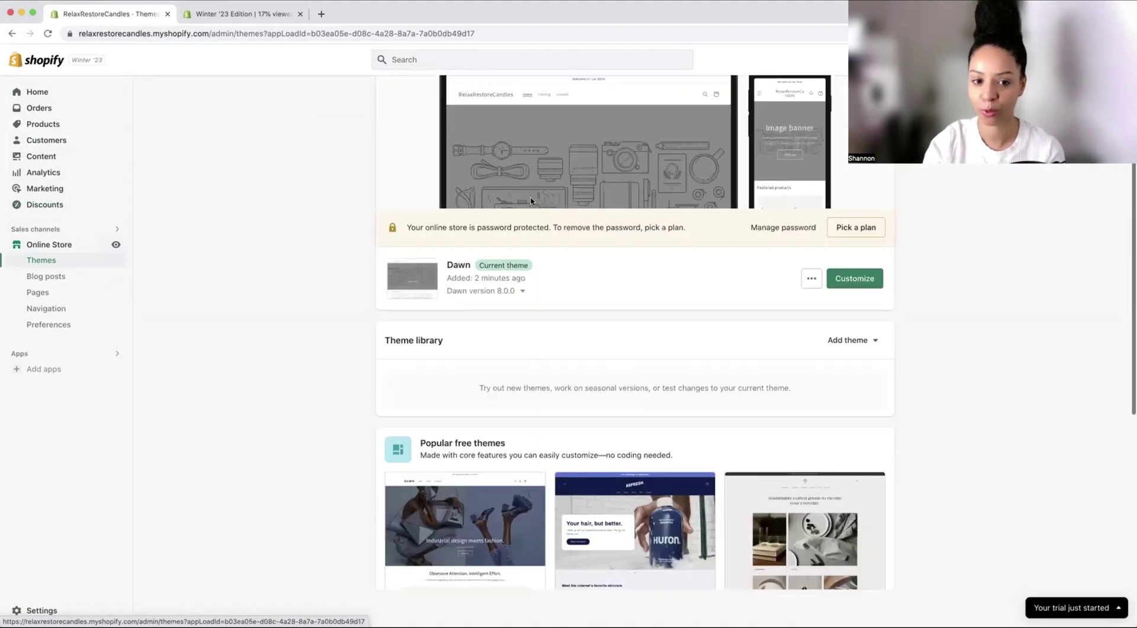
scroll(531, 200, "up", 2)
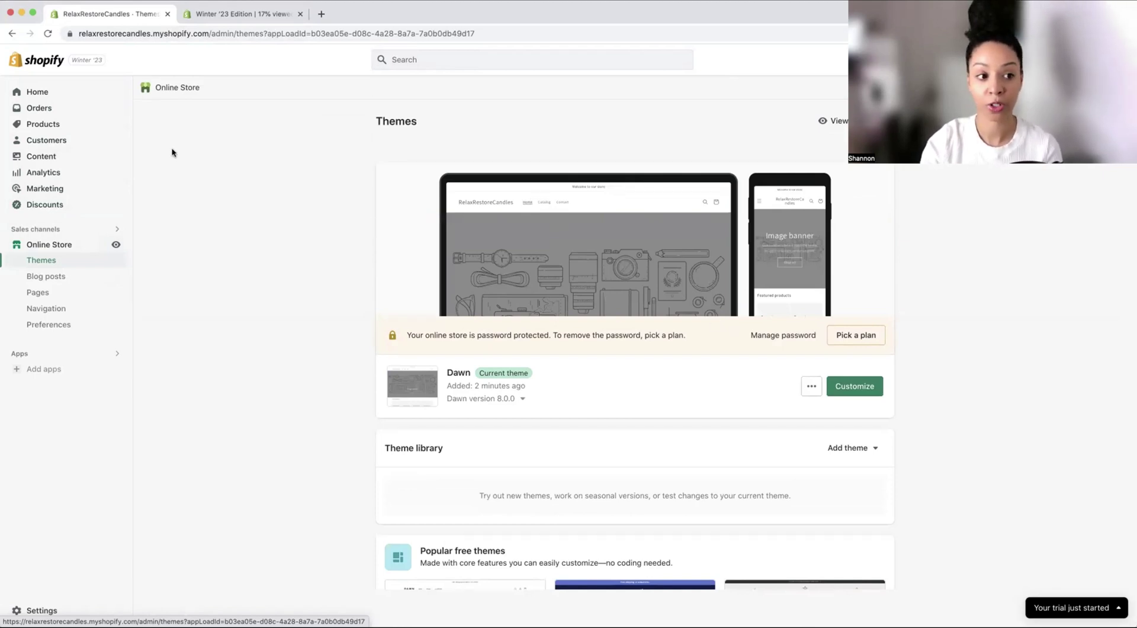
Step: Start a new product and title it "Lemon Soy Candle"
left_click(41, 125)
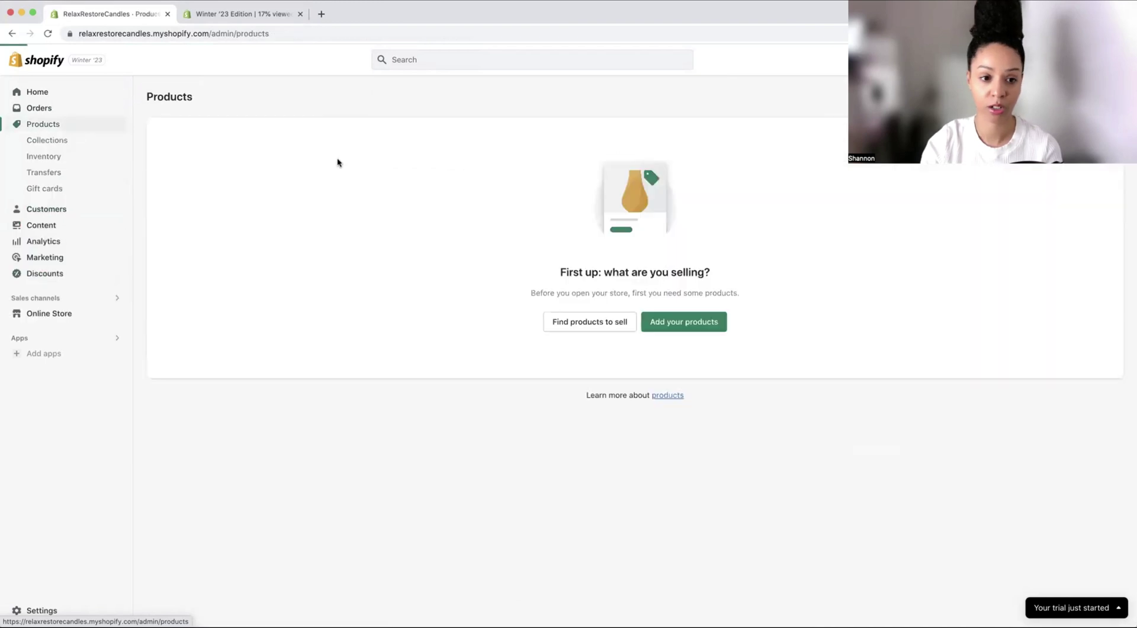
left_click(671, 315)
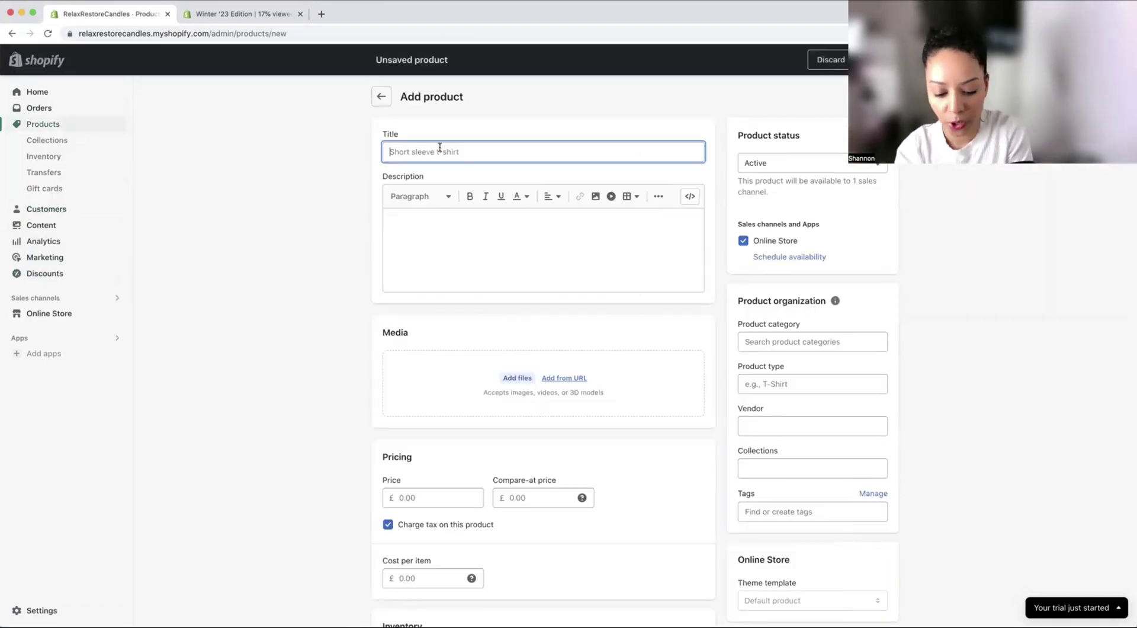
type("Lemon So")
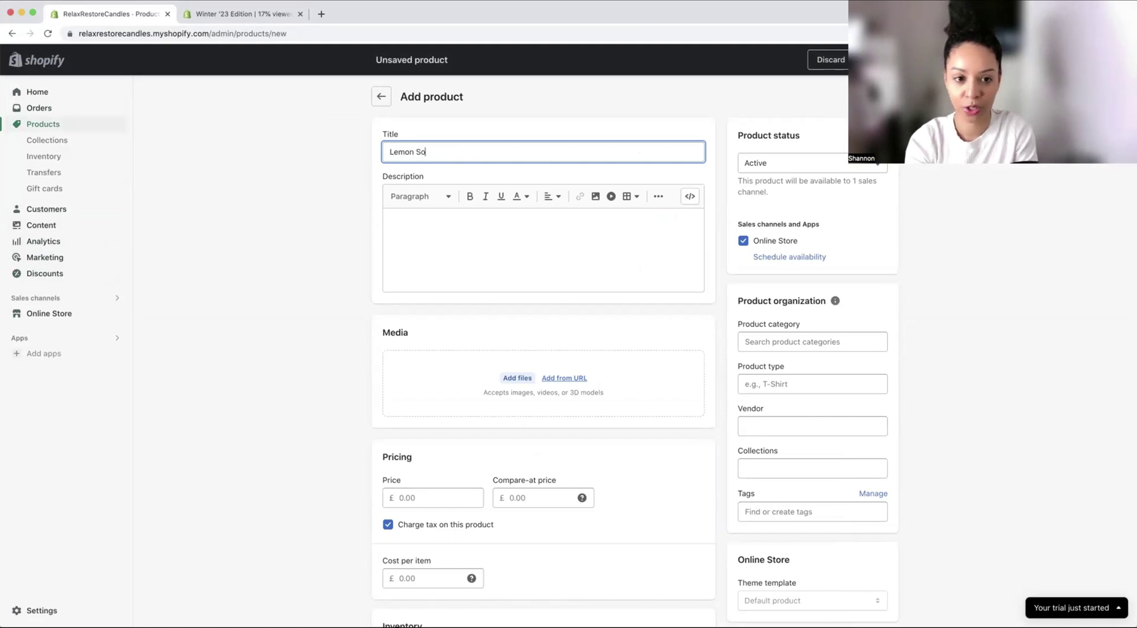
type("y Candle")
Step: Enter the product description "Lemon sented soy candle, to delight your senses, brighten up your home!" and start a bulleted list below it
left_click(606, 233)
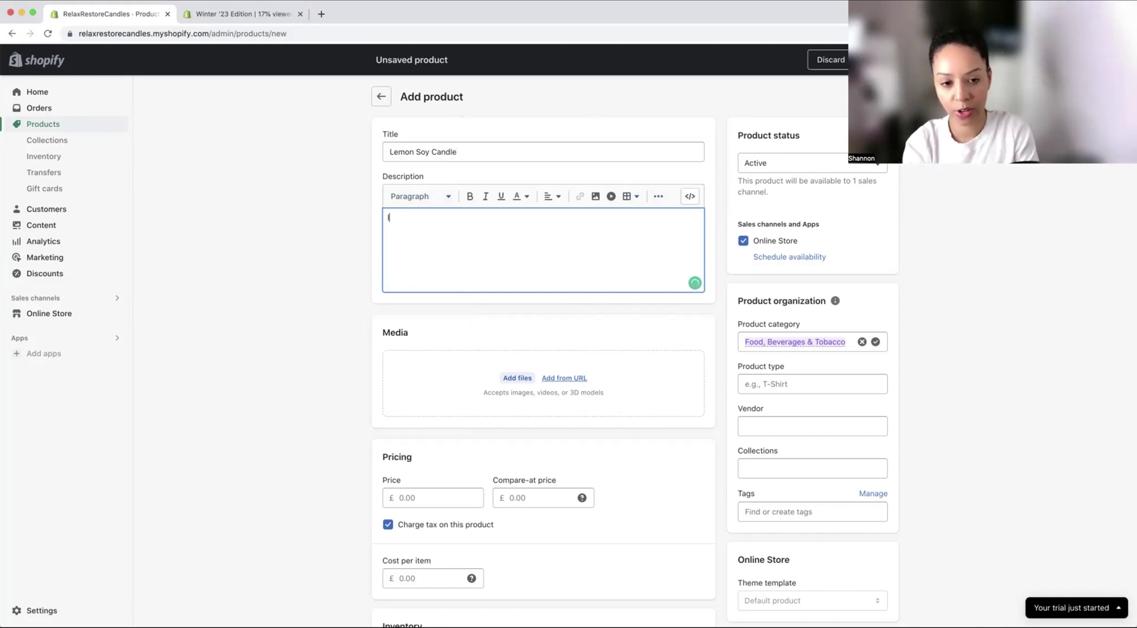
type("Lemon sented soy candle, to delight your senses, brighten up your home!\\")
key("Return")
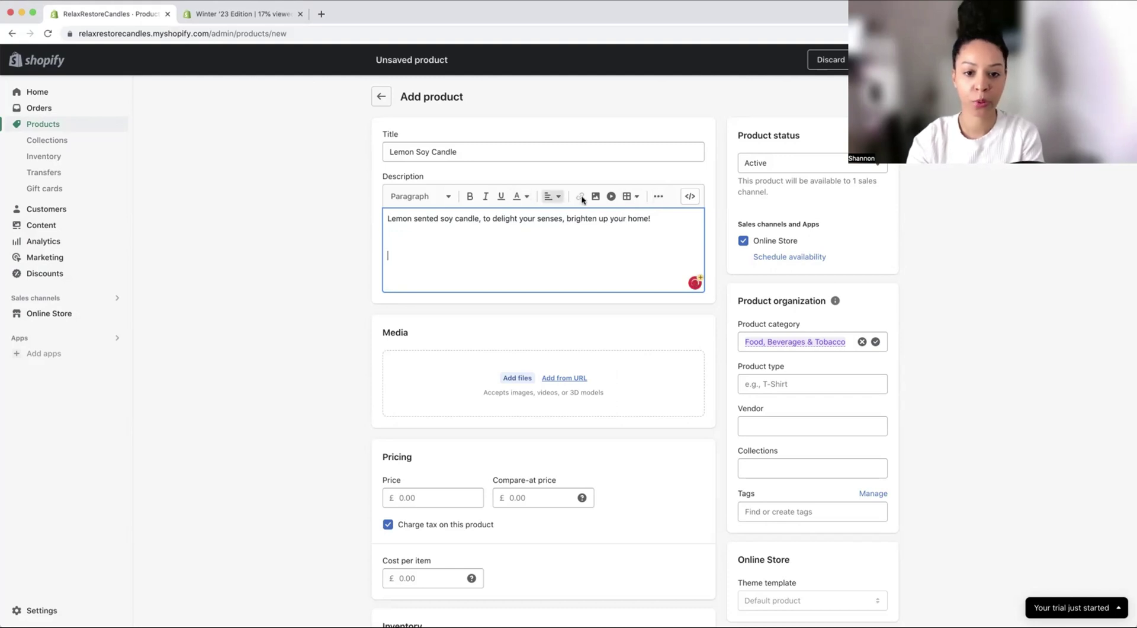
left_click(657, 199)
left_click(623, 217)
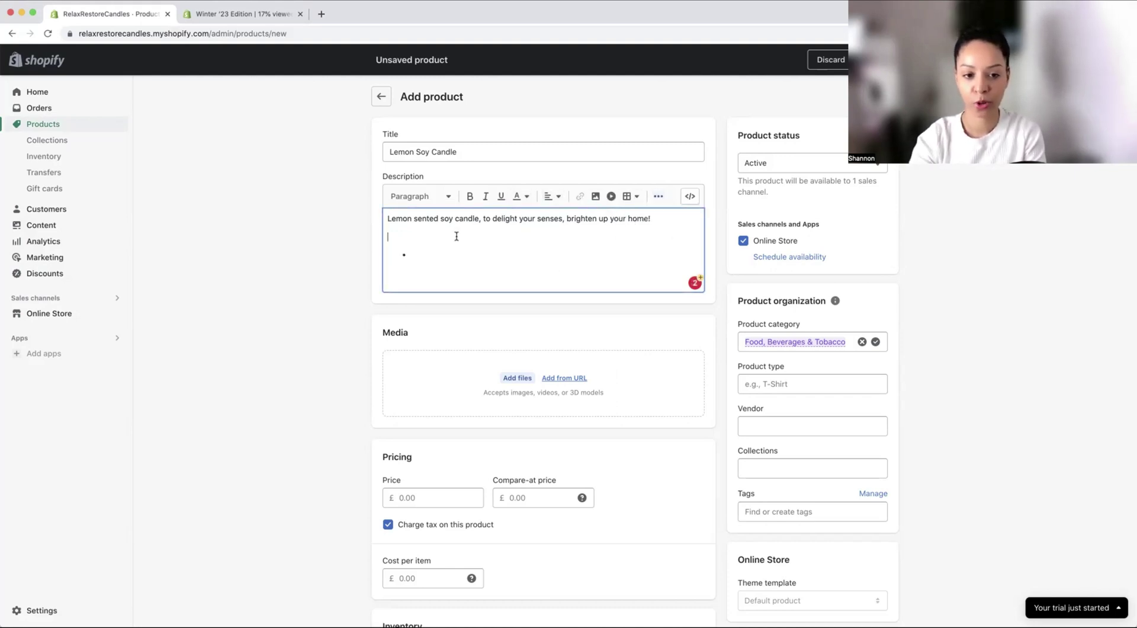
Step: List "100% Soy", "Natural Scented" and "Sustainable Packaging" as bullet points in the product description, and end the list
type("100% Soy")
key("Return")
type("Natural Scented")
key("Return")
type("Sustainable Packaging")
key("Return")
key("Return")
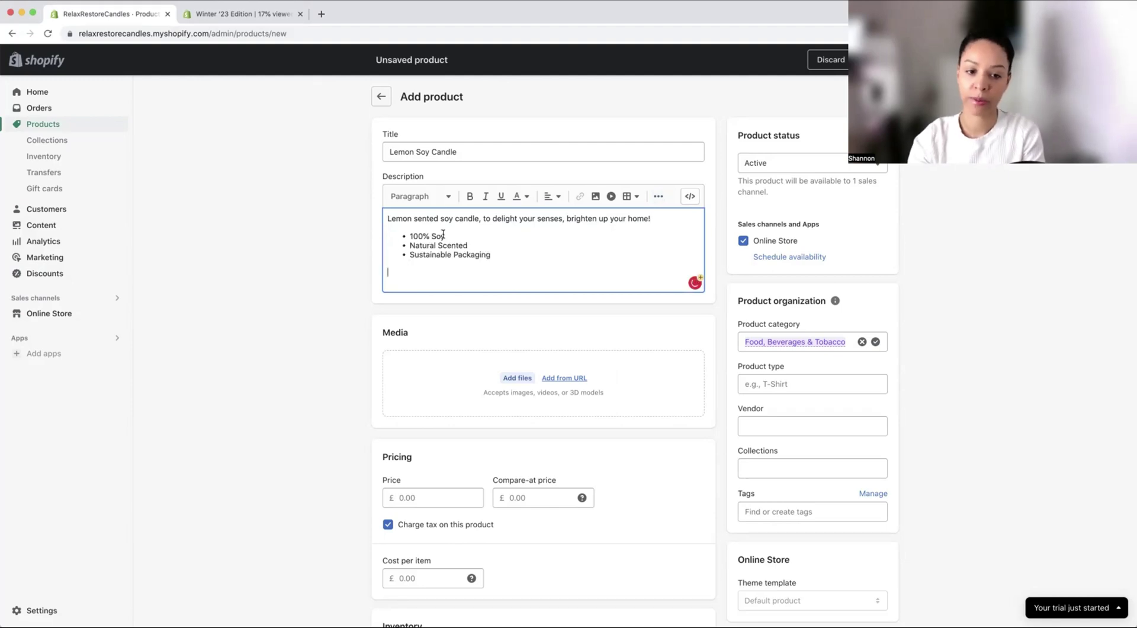
Step: Set the product price to £10.00 and turn off charging tax on this product
scroll(563, 285, "down", 5)
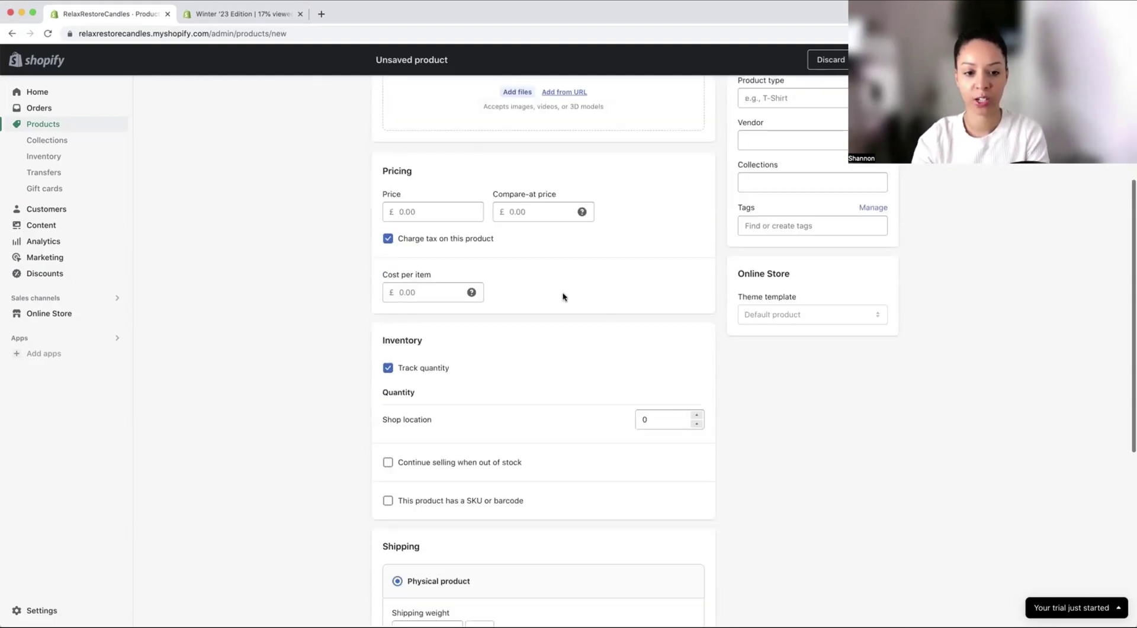
left_click(436, 209)
type("20")
key("BackSpace")
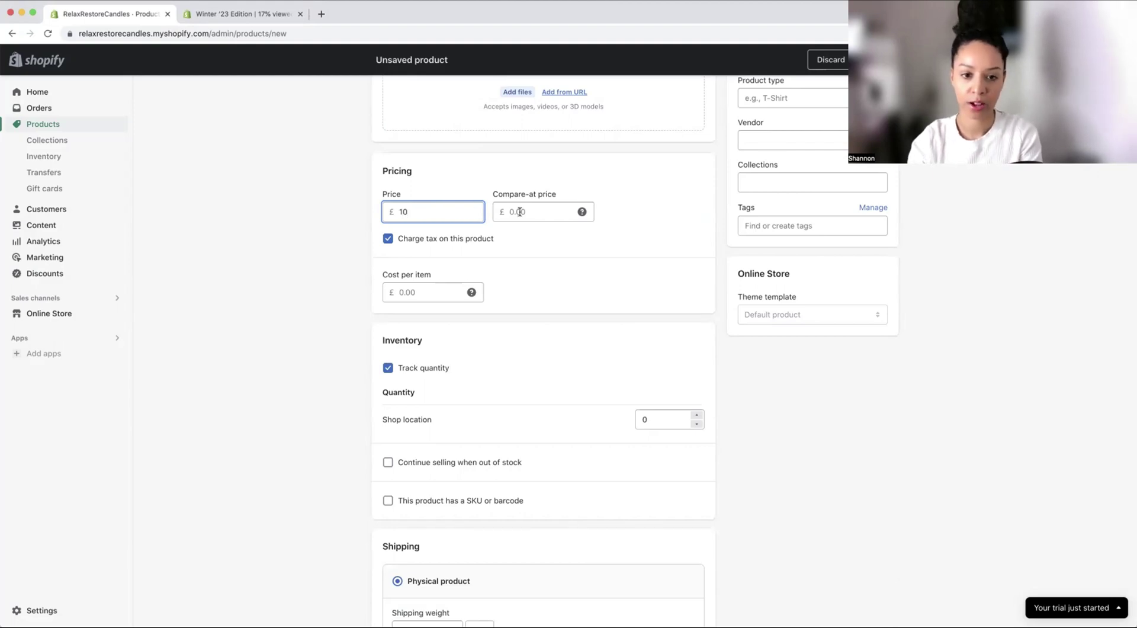
left_click(519, 211)
left_click(388, 259)
scroll(434, 266, "down", 1)
Step: Set the product's cost per item to £3.00
left_click(434, 241)
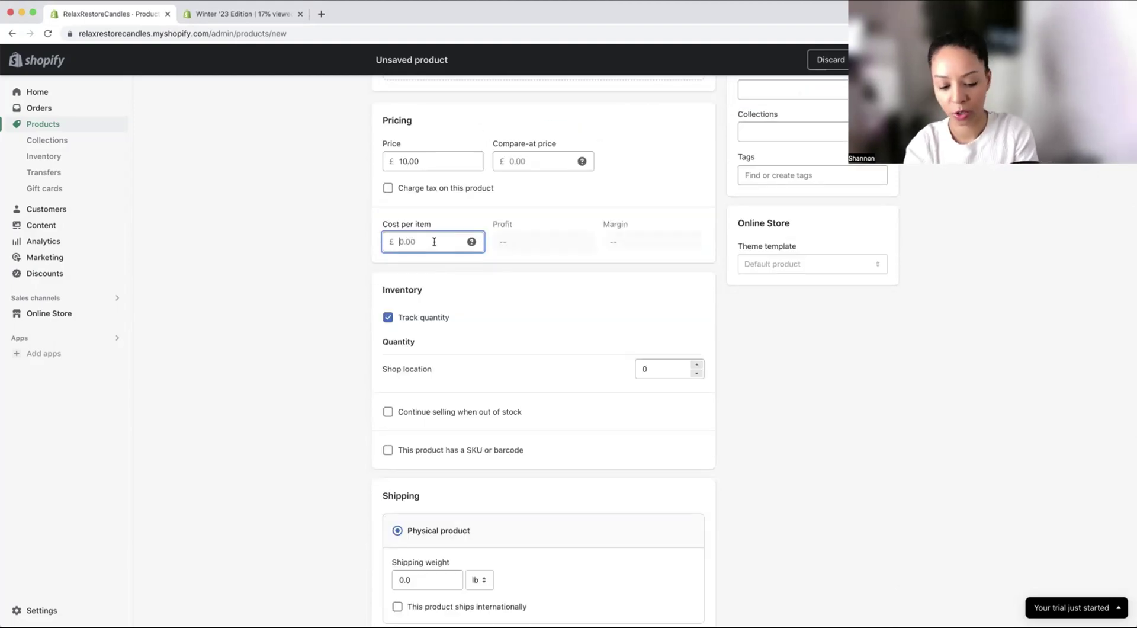
type("3")
left_click(341, 247)
Step: Set the tracked inventory quantity at the shop location to 50
scroll(422, 178, "down", 3)
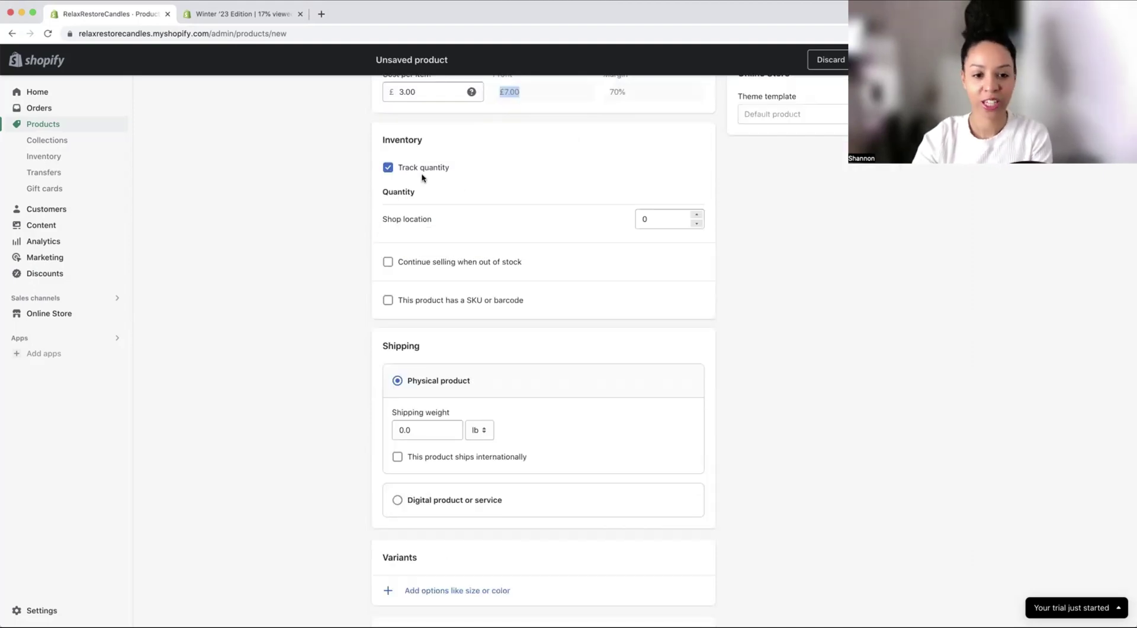
left_click(655, 220)
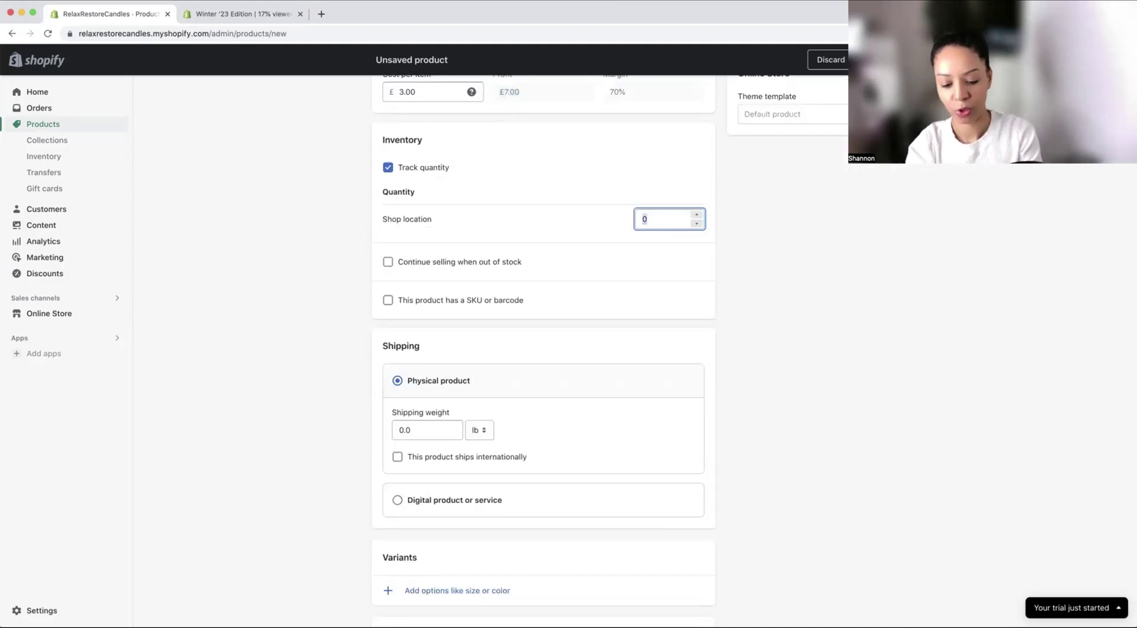
type("50")
left_click(318, 259)
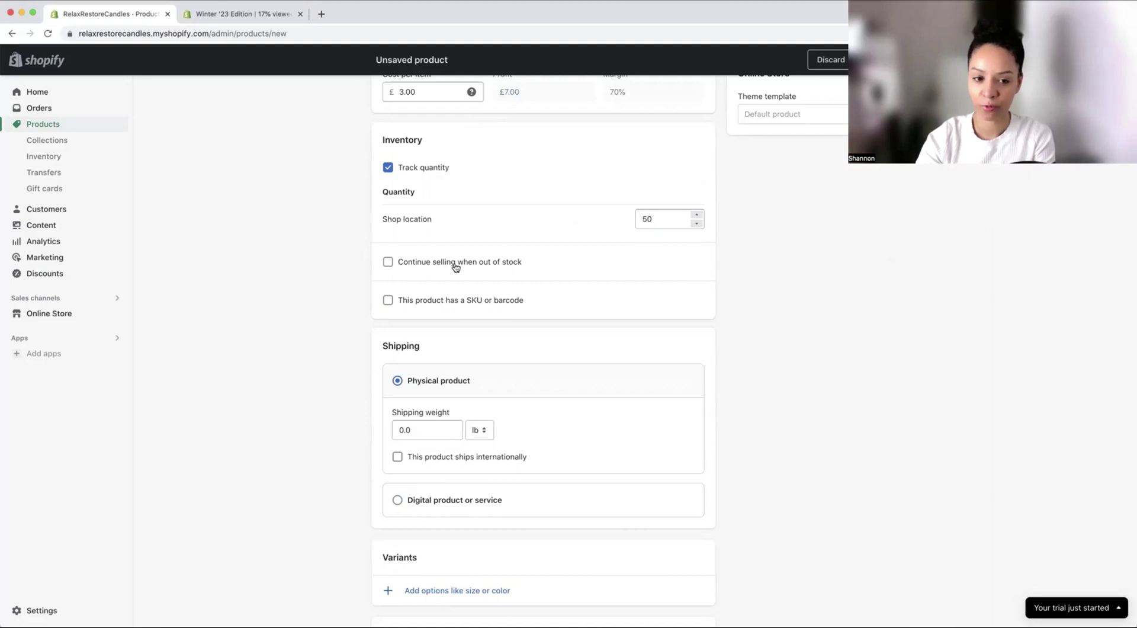
Step: Set the shipping weight to 10.0 g and mark the product as shipping internationally
scroll(453, 269, "down", 1)
scroll(414, 248, "down", 2)
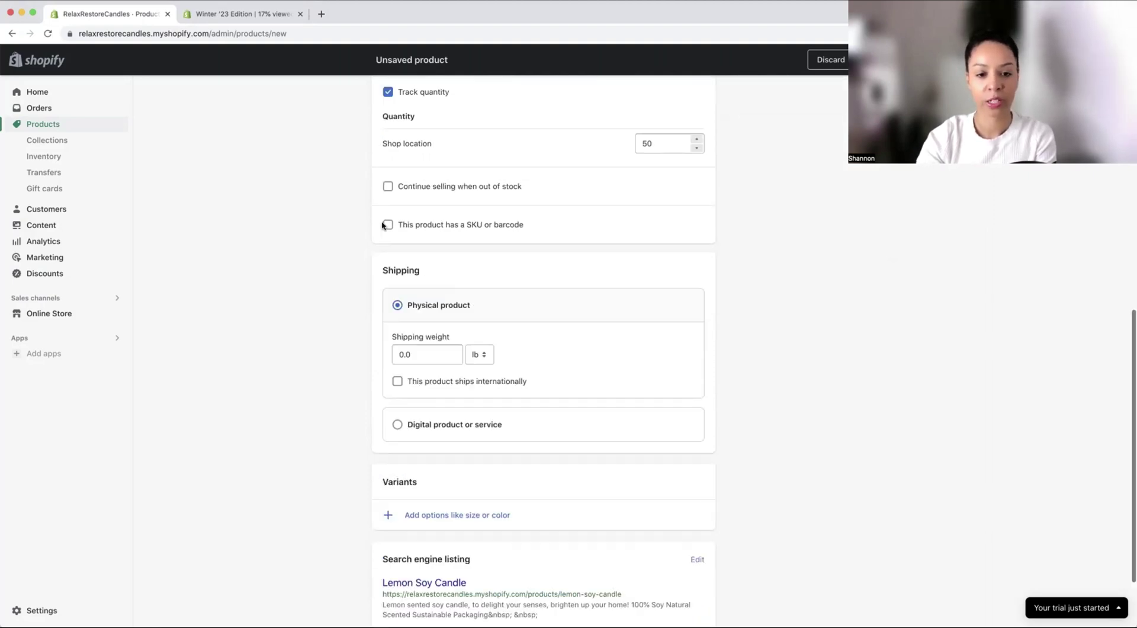
scroll(421, 224, "down", 2)
scroll(421, 225, "down", 1)
left_click_drag(418, 261, 389, 261)
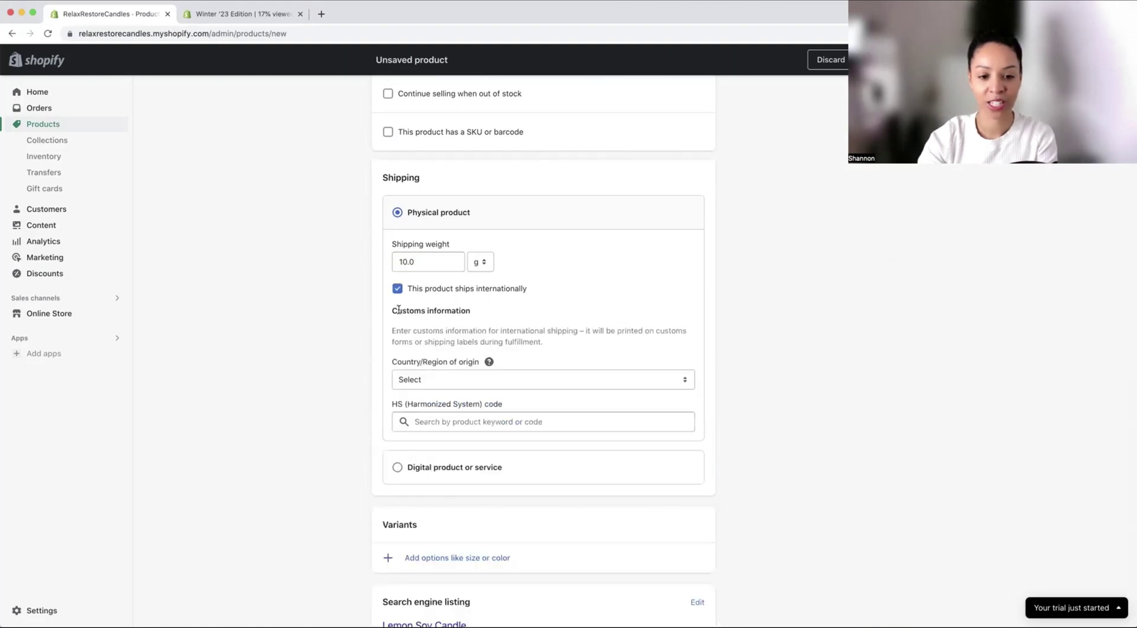
Step: Choose United Kingdom as the country/region of origin in the customs information
scroll(441, 308, "down", 2)
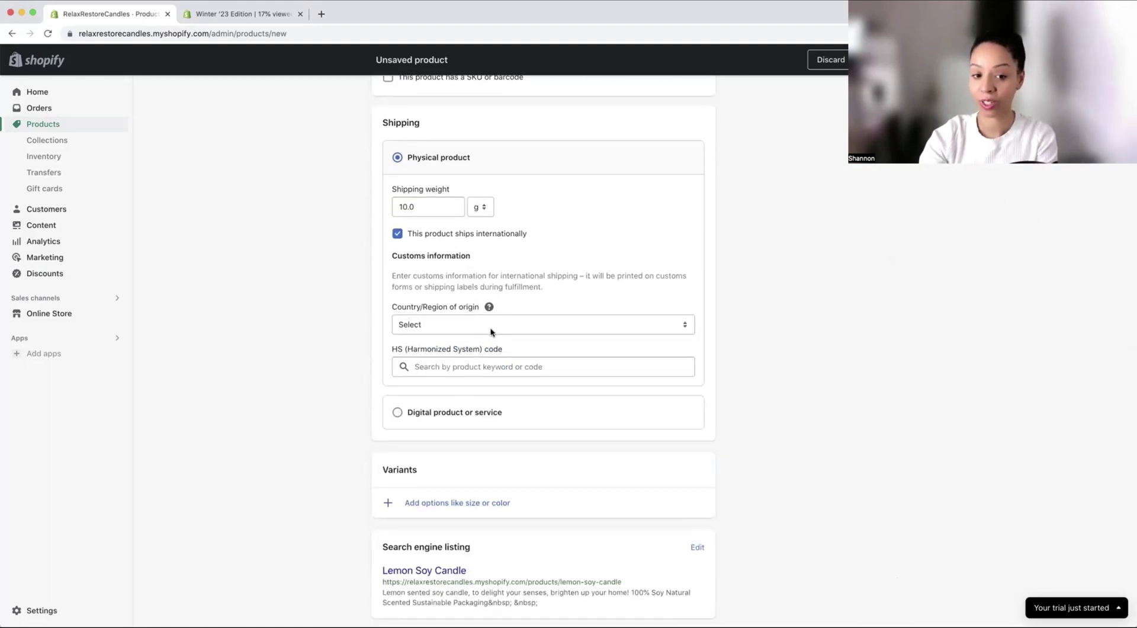
left_click(490, 331)
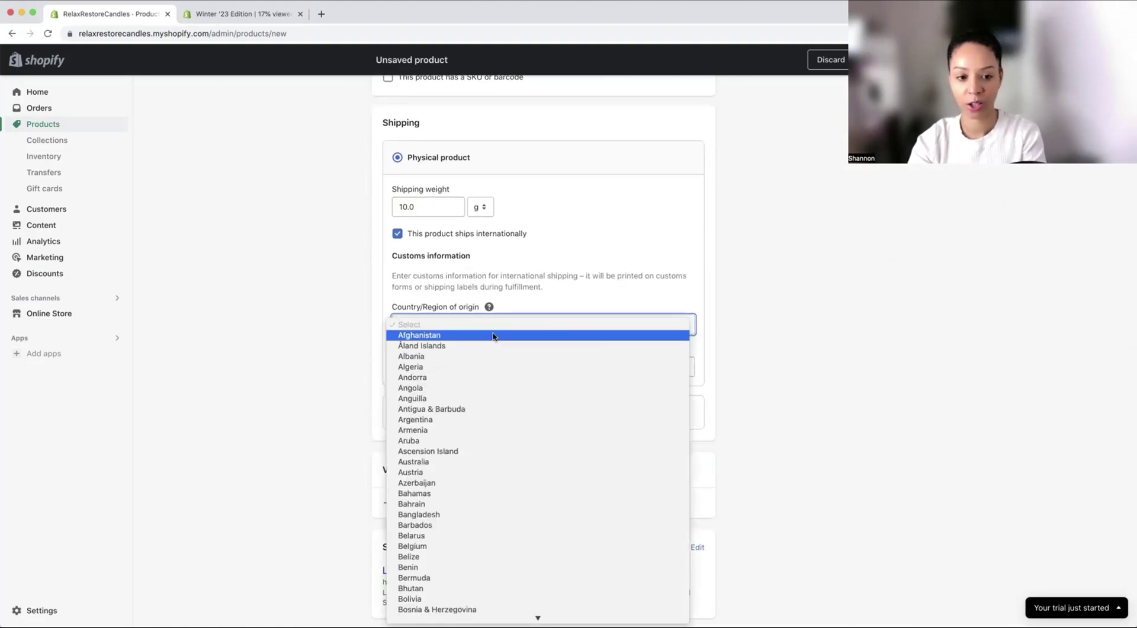
key("u")
scroll(460, 595, "down", 1)
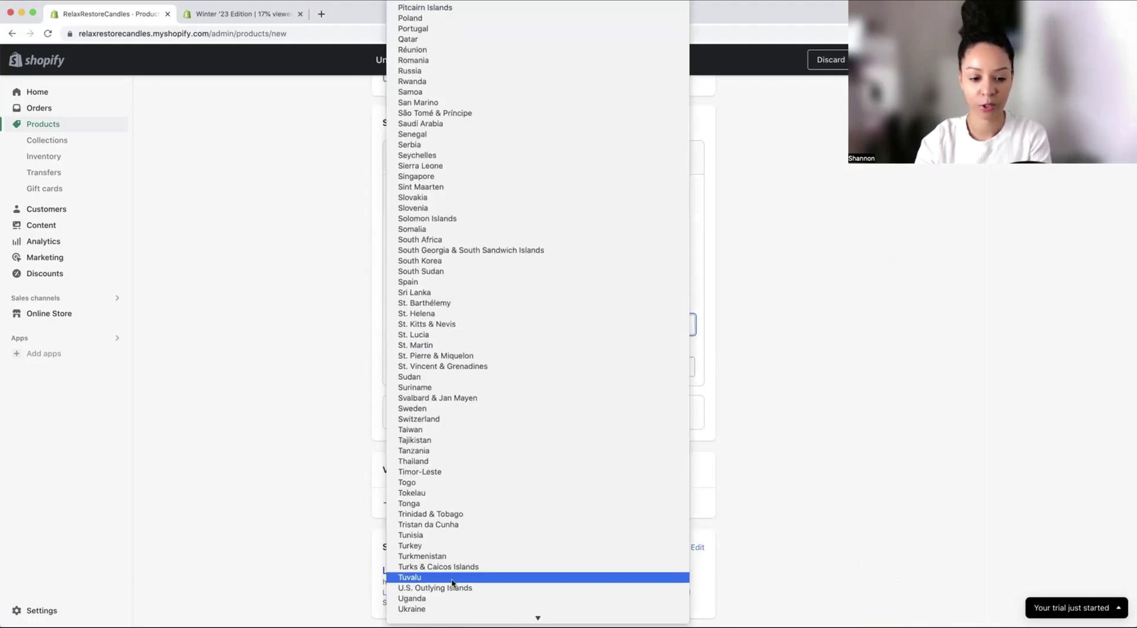
scroll(462, 592, "down", 3)
left_click(452, 540)
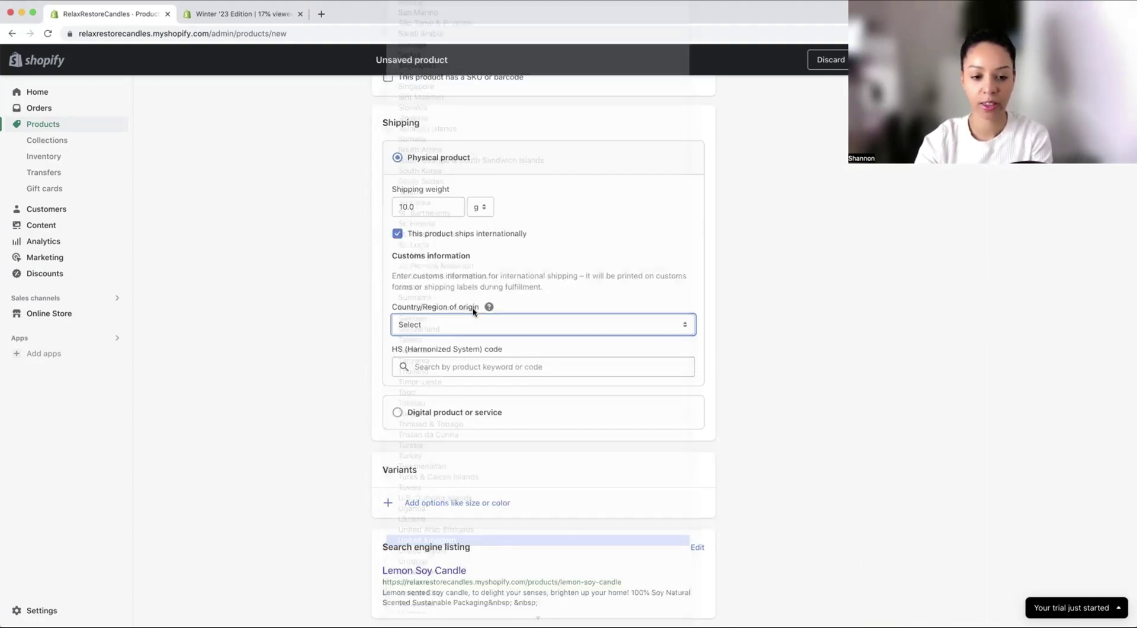
Step: Search Google in a new browser tab for "hs code for candles" to find the product's HS code
left_click(461, 368)
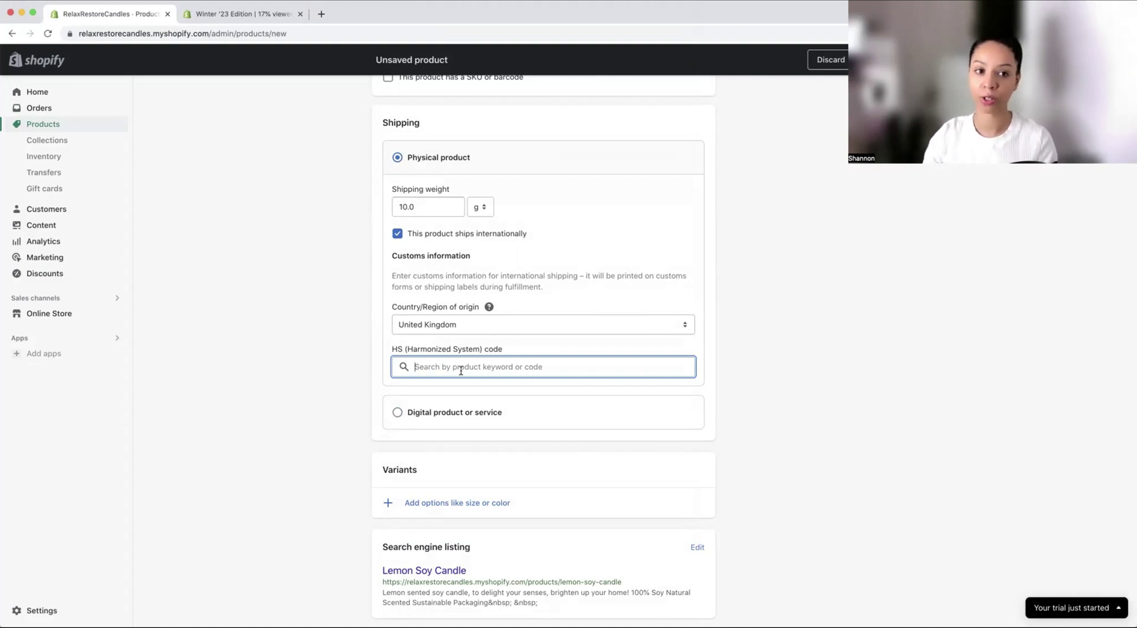
left_click(321, 14)
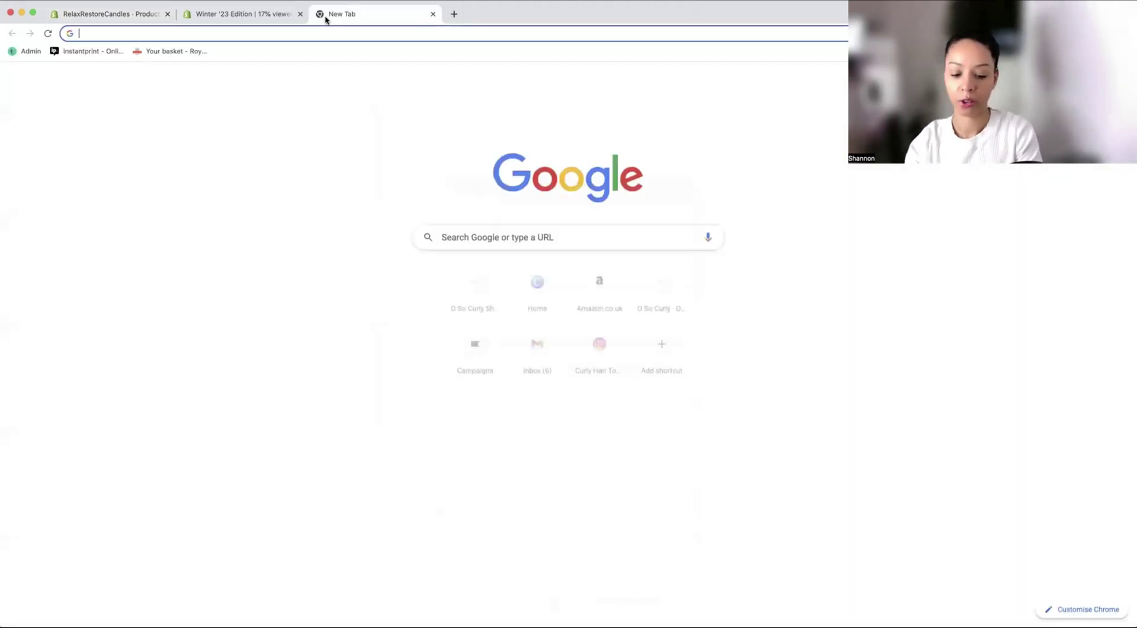
type("hs cod")
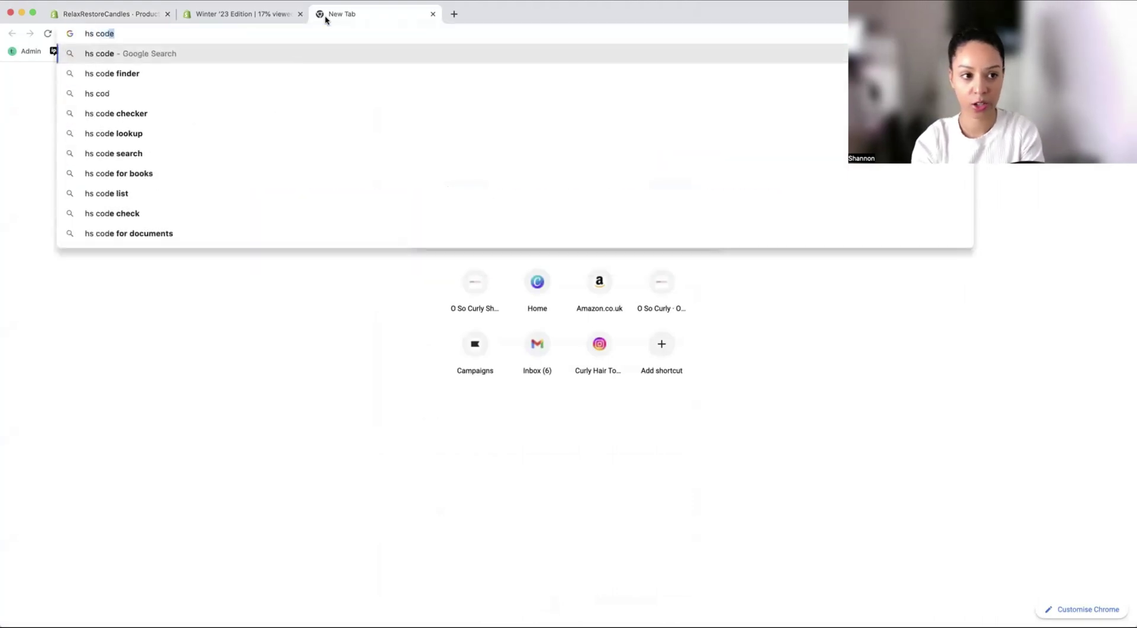
type("e for candle")
key("Return")
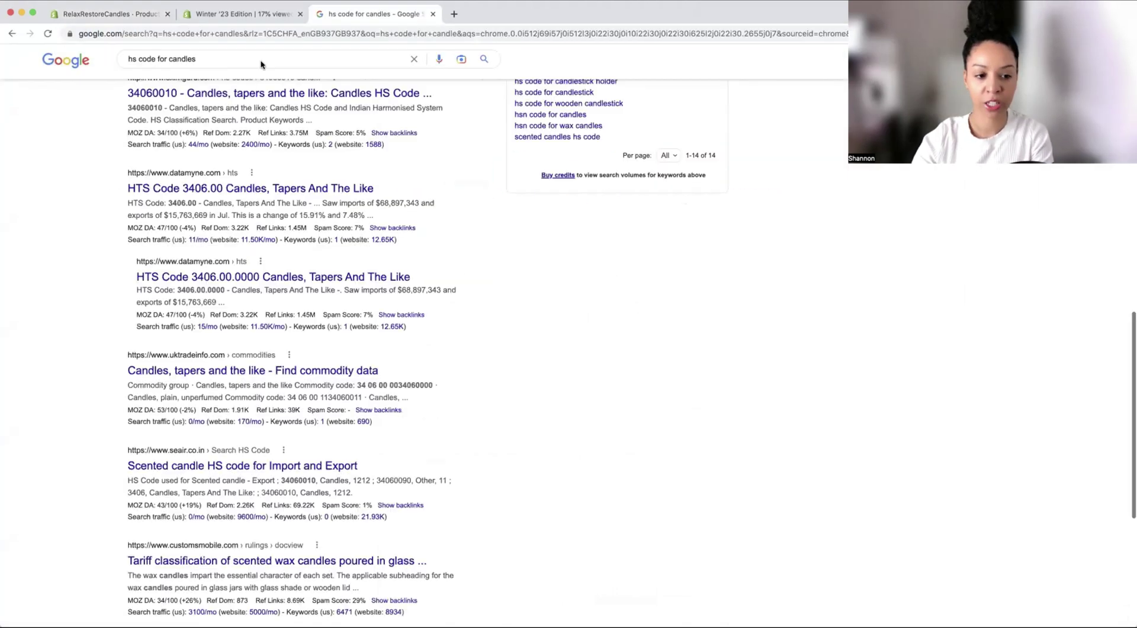
Step: Refine the Google search to "hs code for candles uk gov" and look through the results
scroll(260, 64, "down", 2)
left_click(259, 59)
type("uk g")
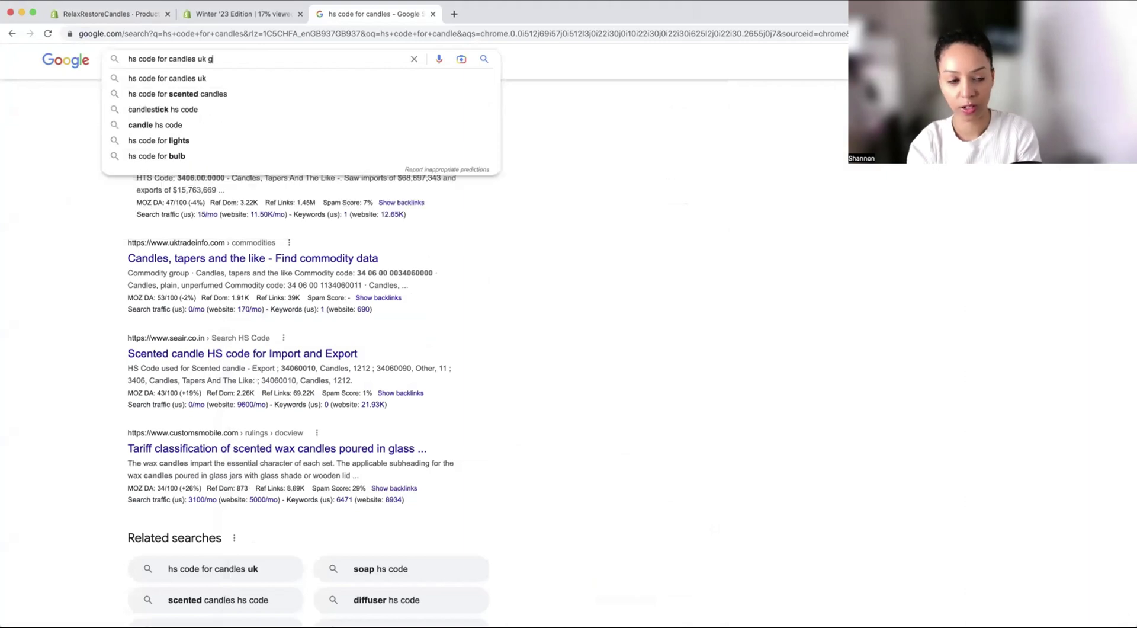
type("ov")
key("Return")
scroll(284, 290, "down", 3)
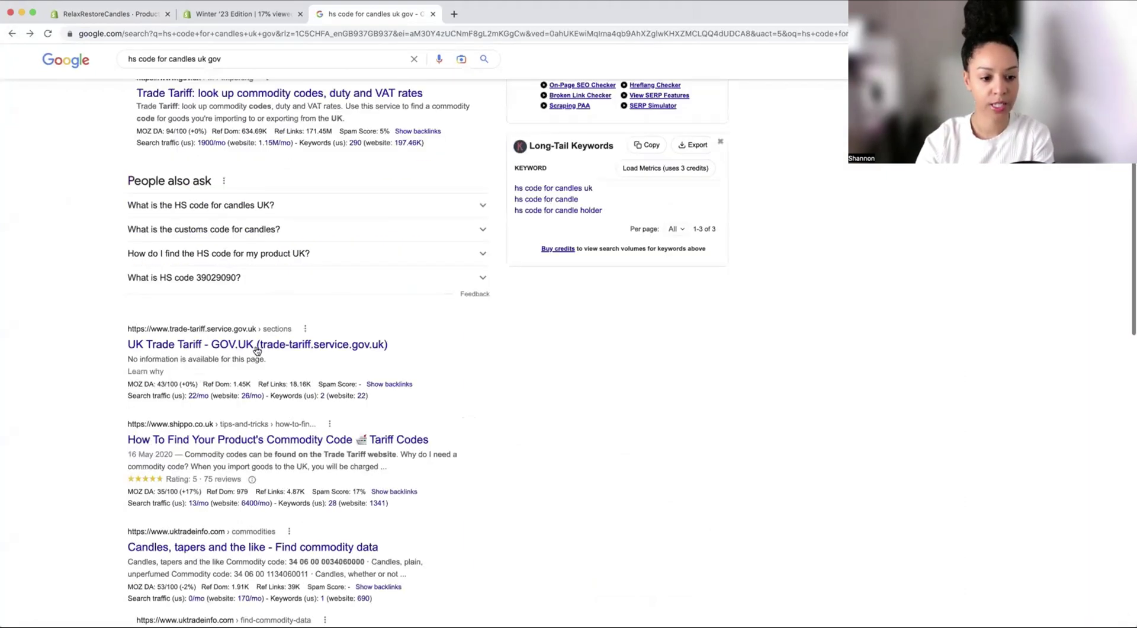
Step: Open the GOV.UK Trade Tariff site, look up the commodity code for "candle", and select the code on its page
left_click(256, 346)
scroll(389, 293, "down", 5)
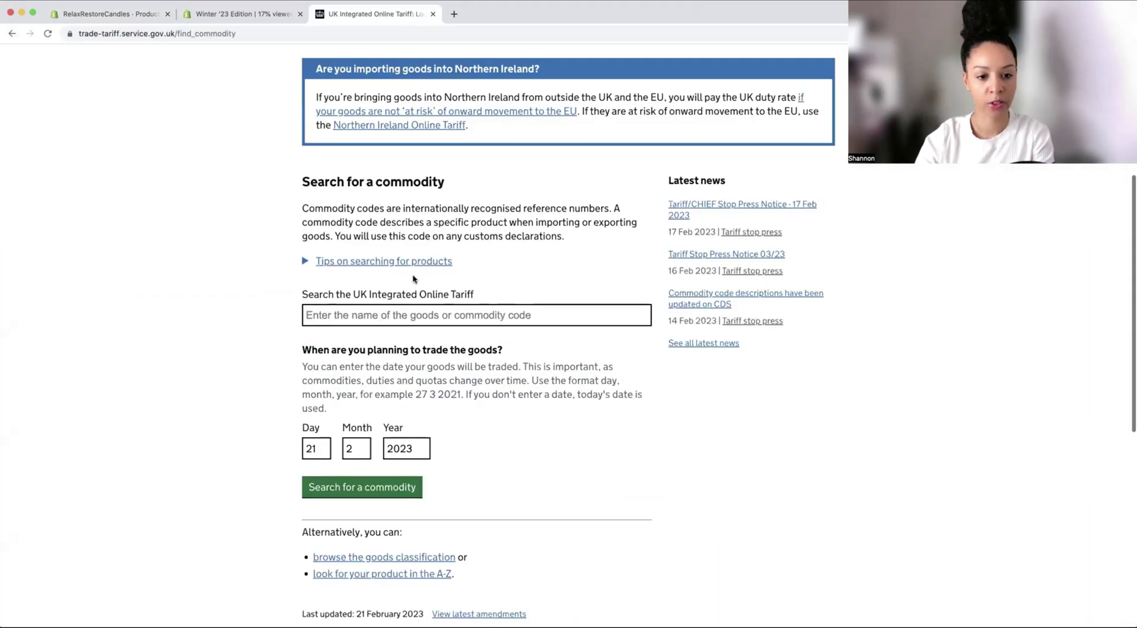
left_click(389, 294)
type("candle")
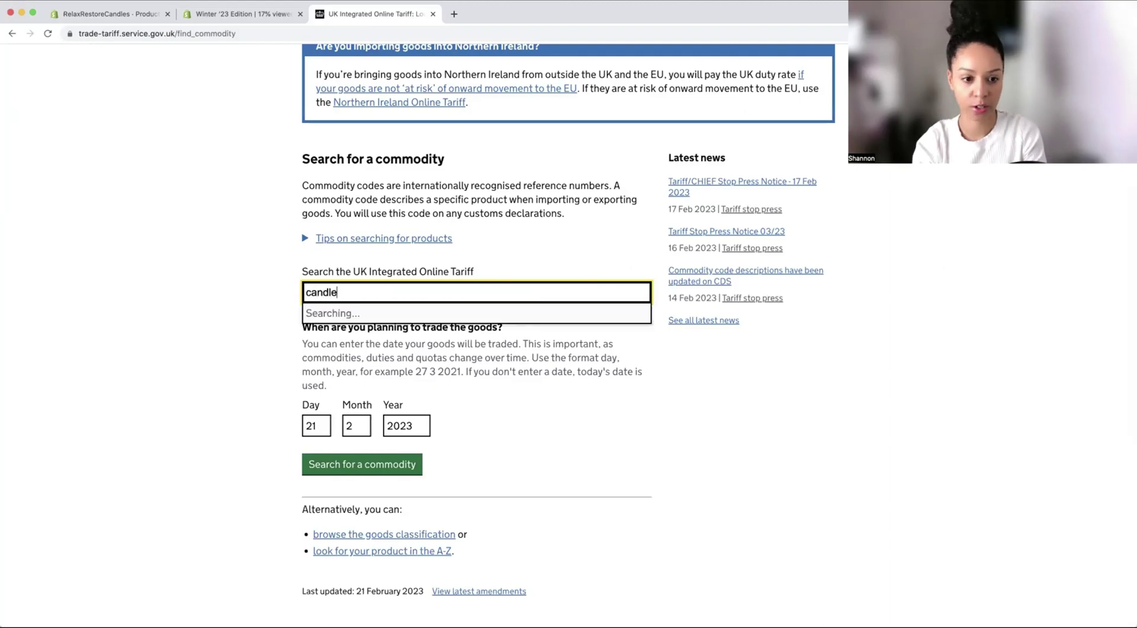
left_click(372, 311)
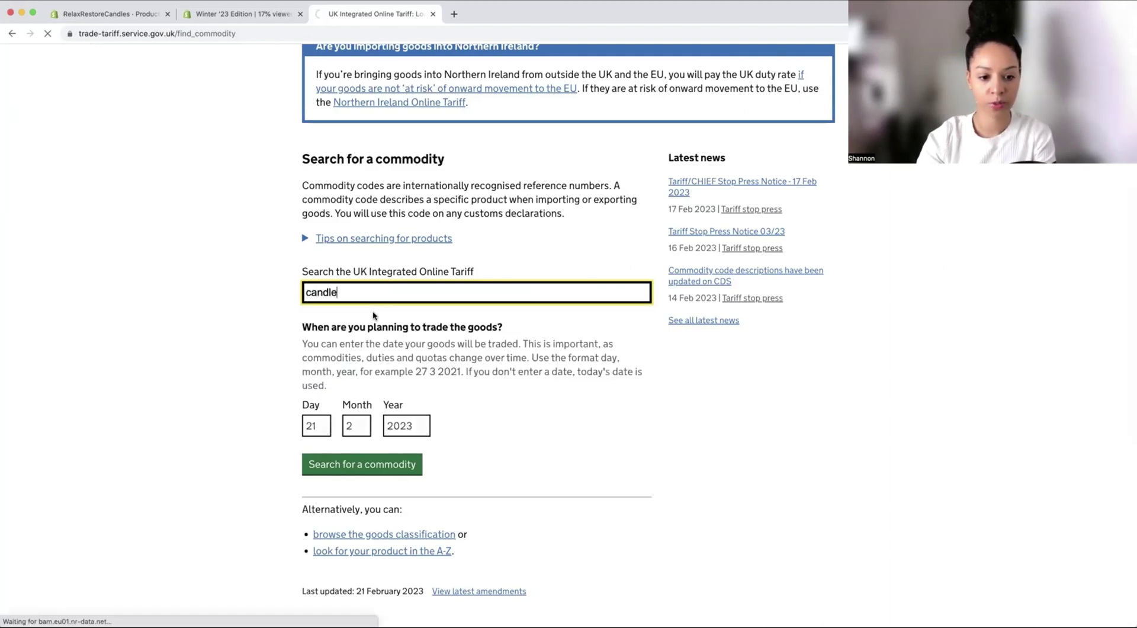
scroll(255, 315, "down", 3)
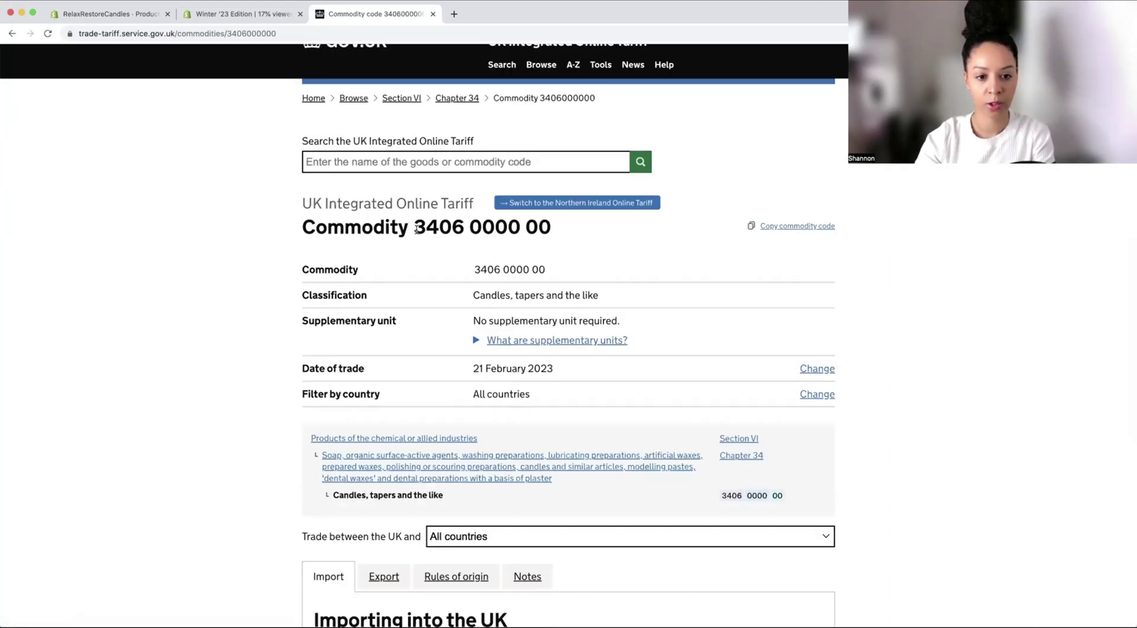
left_click_drag(473, 267, 555, 269)
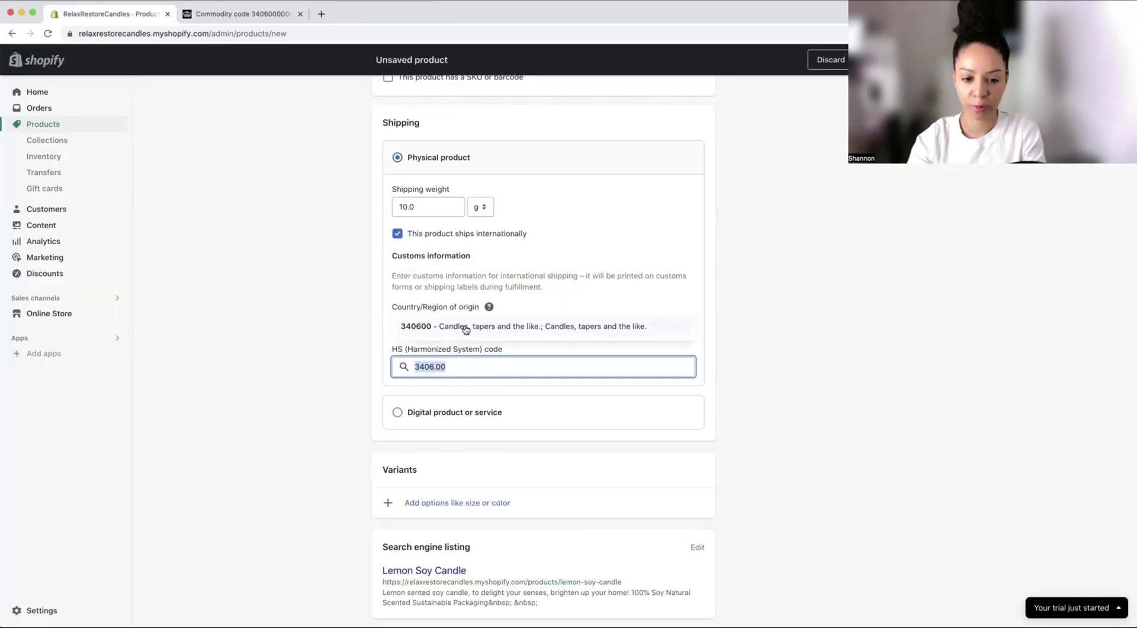
Step: Search the product's HS code field for "candle" and choose 340600 - Candles, tapers and the like
type("candle")
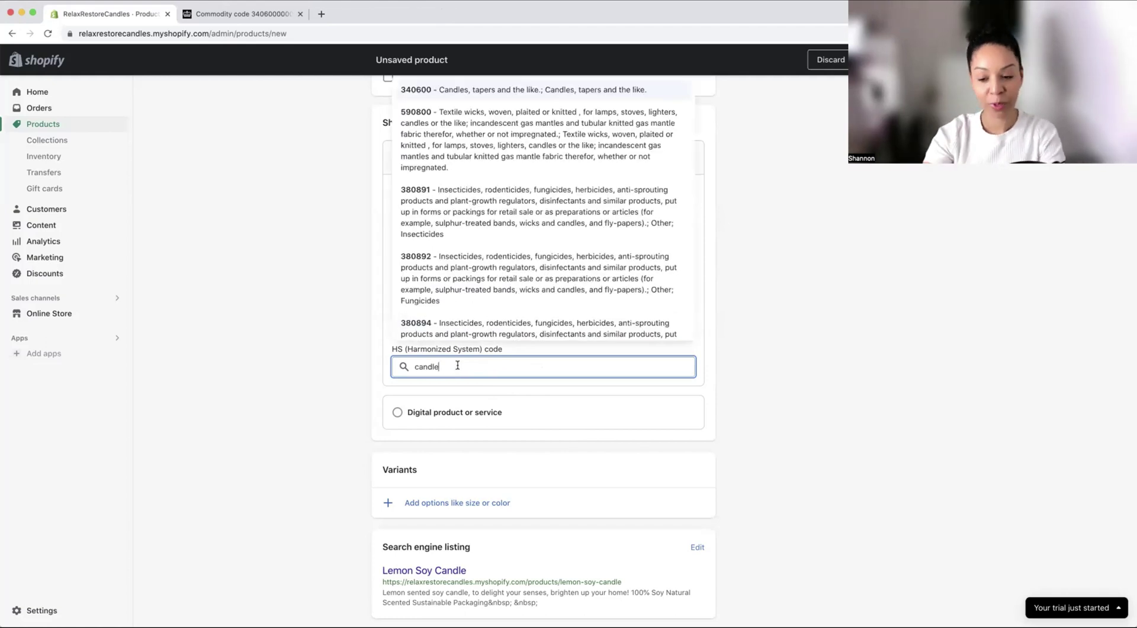
left_click(481, 90)
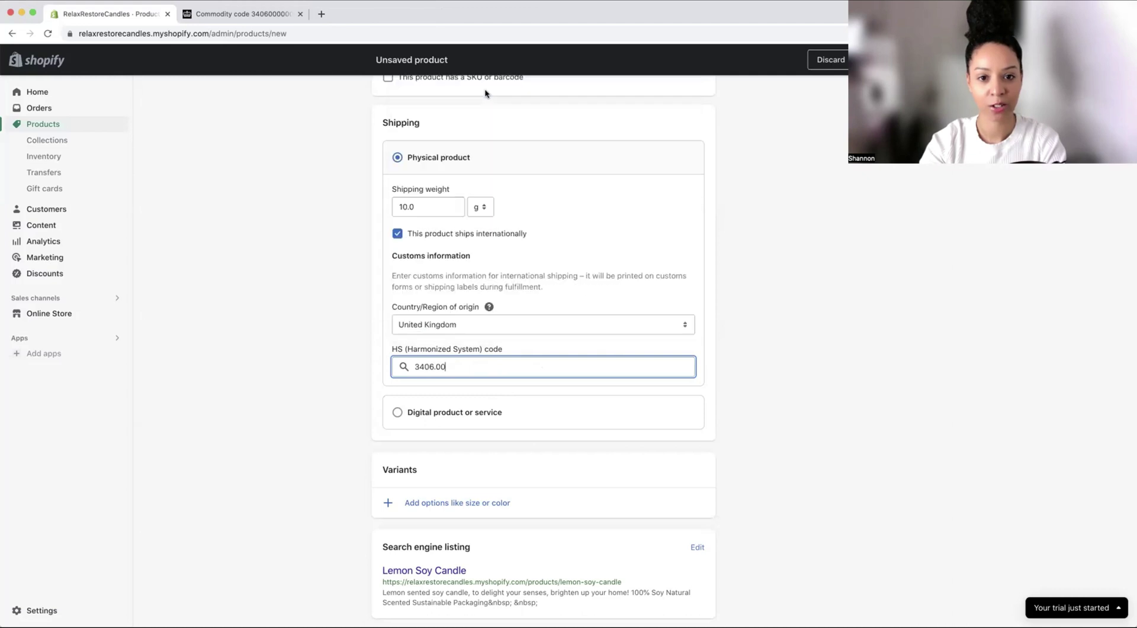
left_click(360, 358)
Step: View the "Digital product or service" shipping option and switch back to "Physical product"
scroll(359, 362, "down", 2)
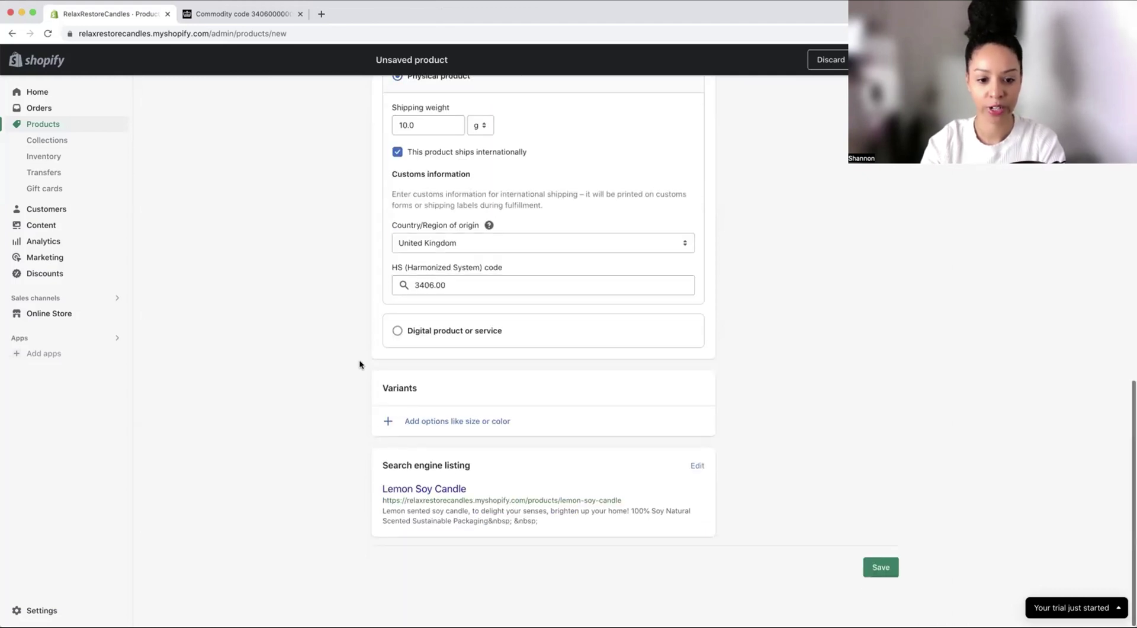
left_click(407, 335)
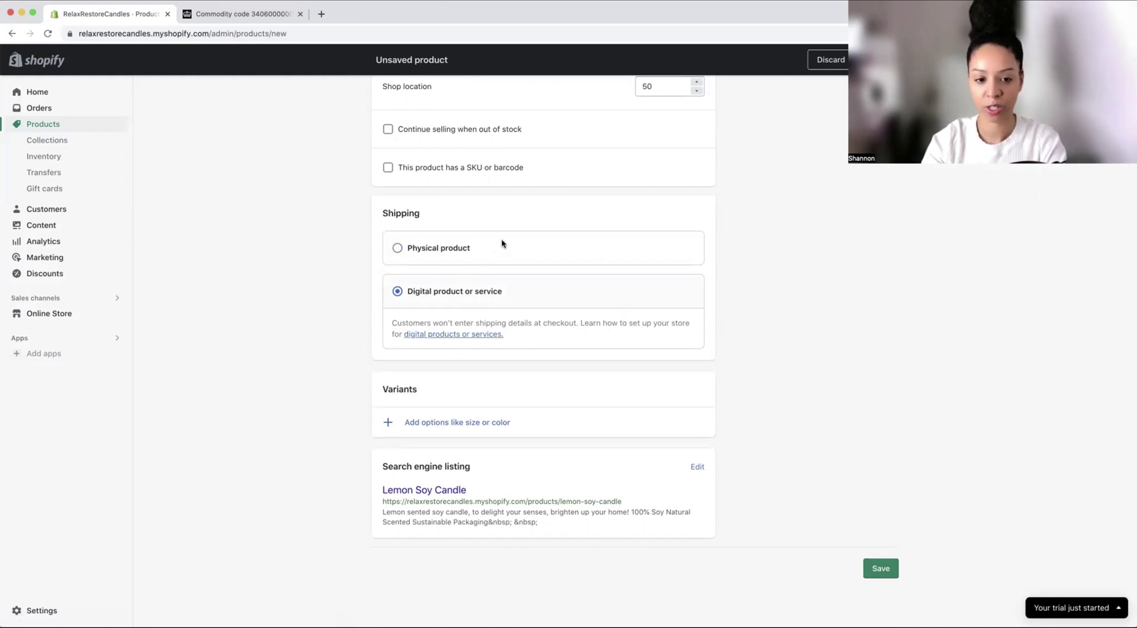
left_click(462, 252)
Step: Open the search engine listing for editing and review its page title, meta description and URL handle
scroll(312, 366, "down", 4)
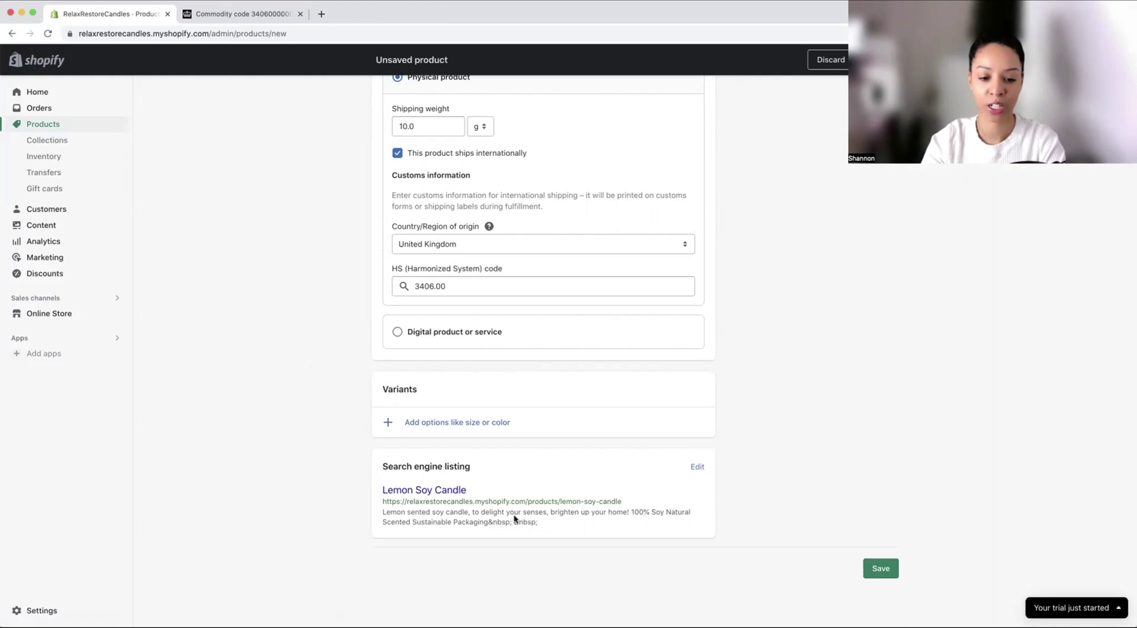
left_click(702, 464)
scroll(525, 553, "down", 4)
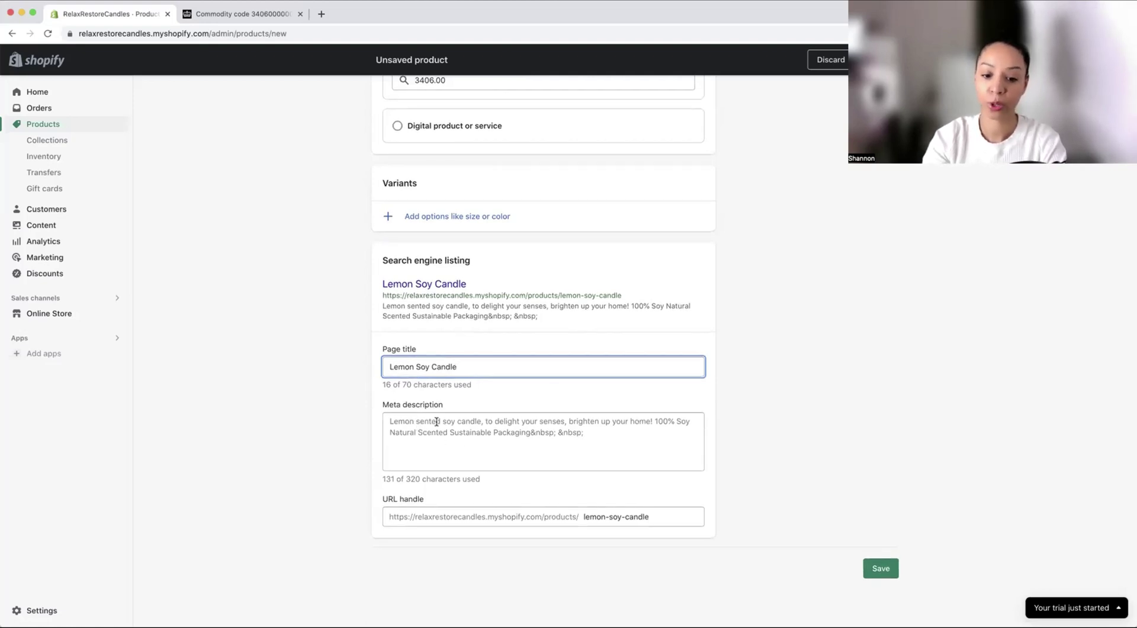
Step: Start a variant option to look at the available option names, and delete the empty option
scroll(436, 422, "up", 3)
left_click(468, 327)
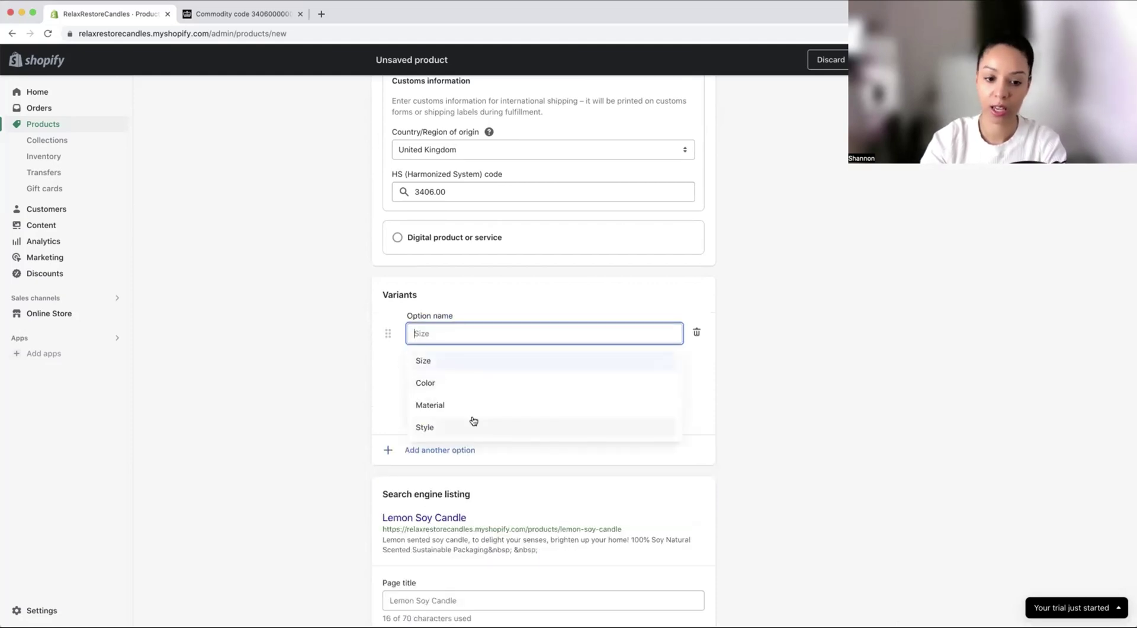
left_click(349, 412)
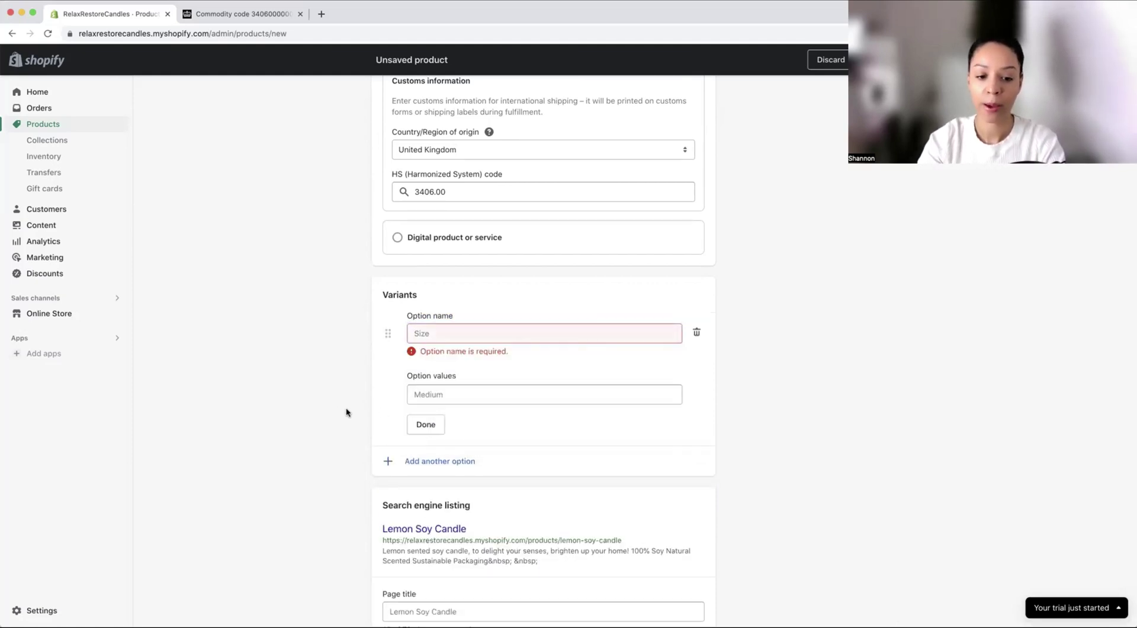
left_click(433, 429)
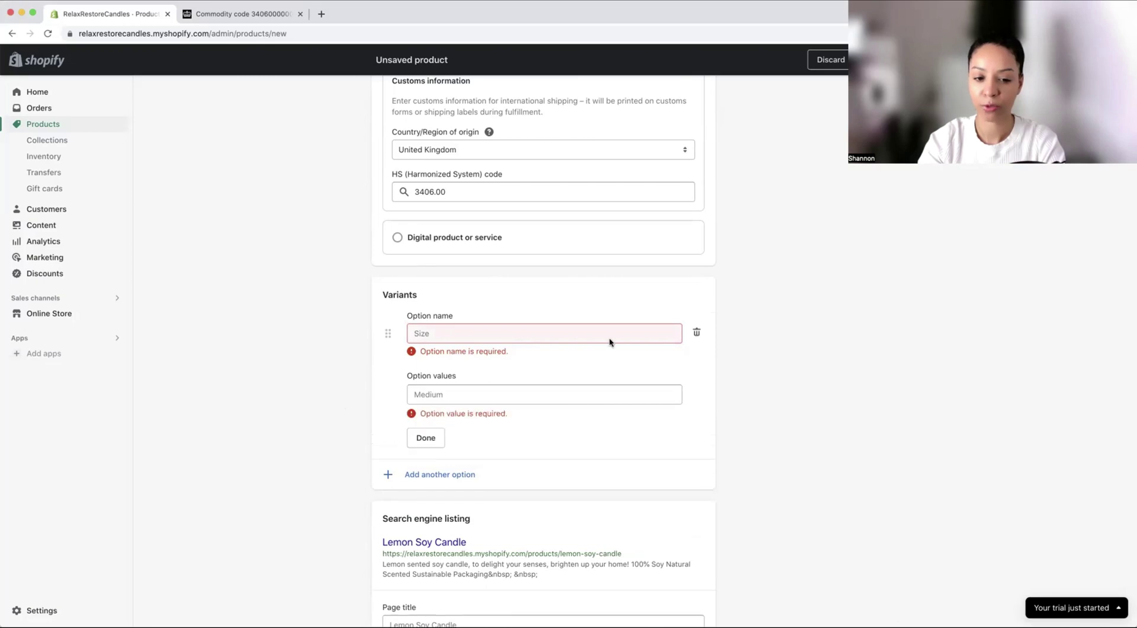
left_click(697, 332)
Step: Replace the suggested product category with Home Fragrances and set the product type to Candle
scroll(796, 388, "up", 15)
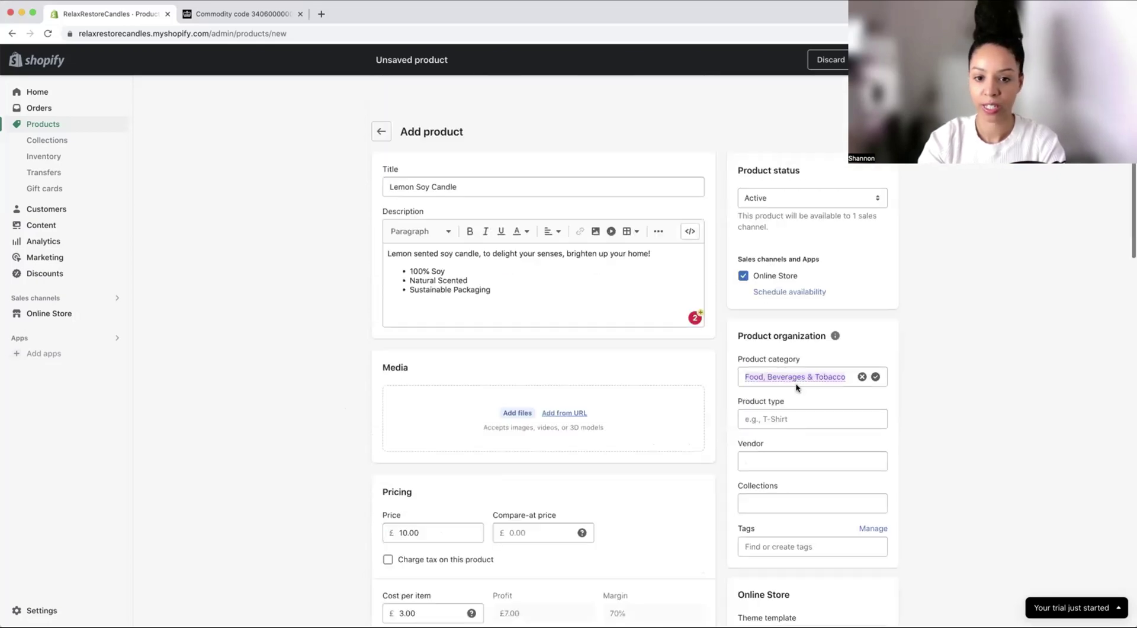
scroll(640, 396, "down", 2)
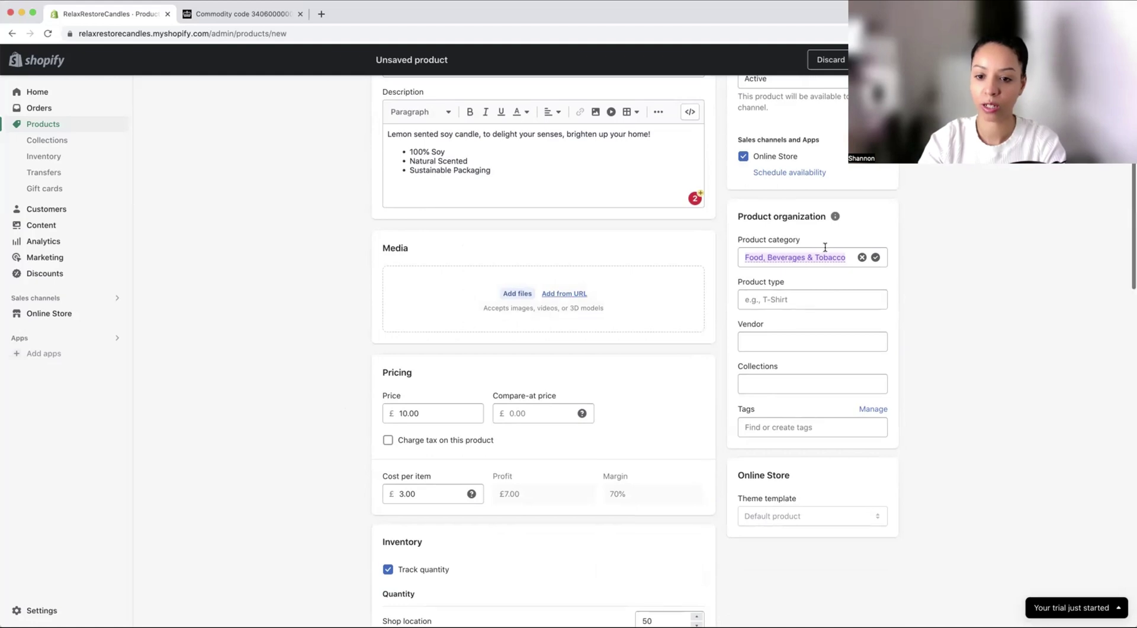
scroll(822, 247, "down", 2)
left_click(863, 201)
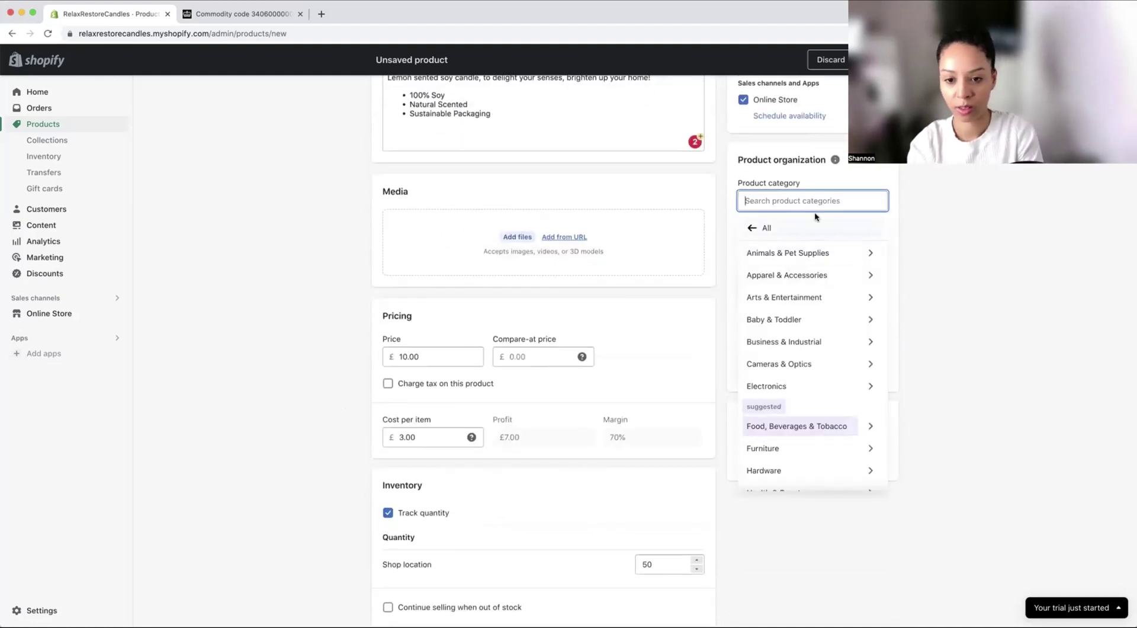
type("home")
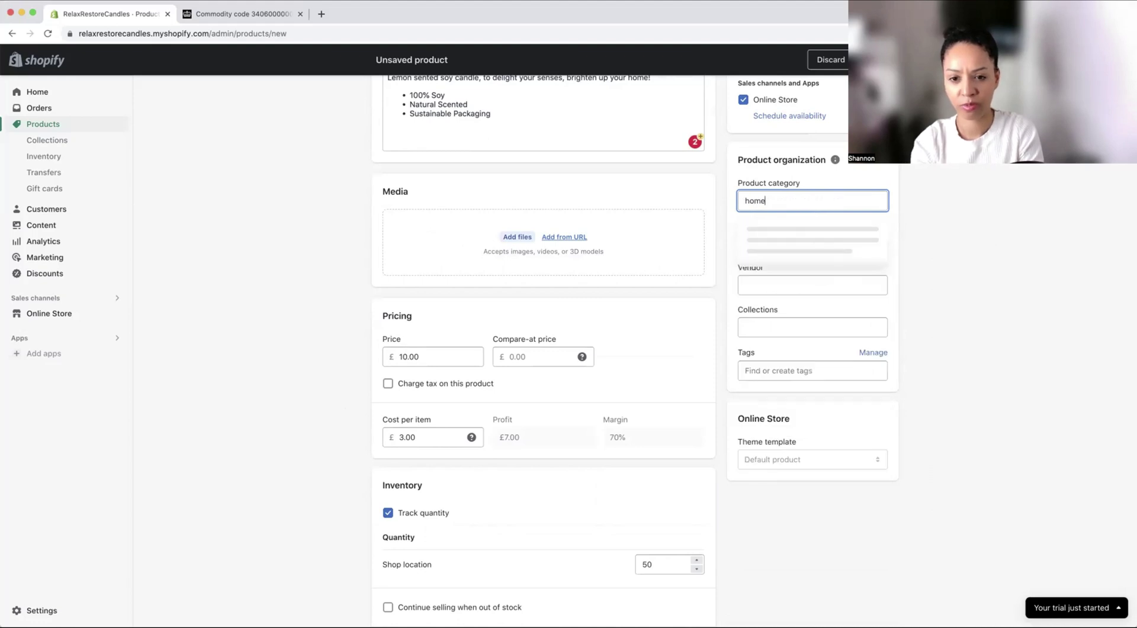
left_click(809, 294)
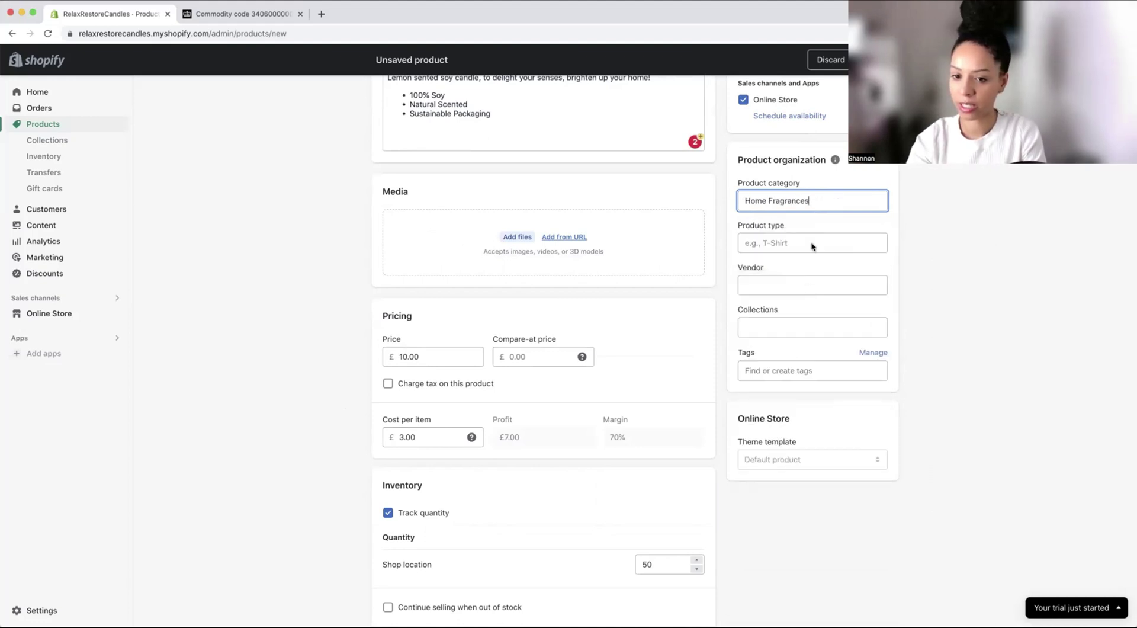
left_click(813, 243)
type("Candle")
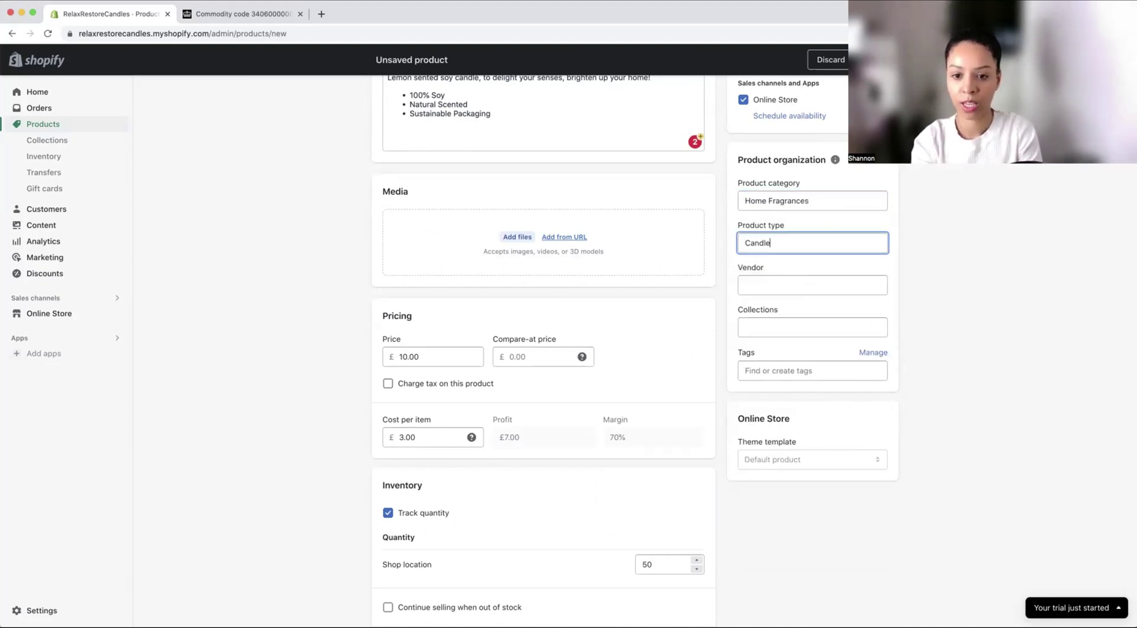
left_click(1038, 267)
Step: Open a new browser tab and search the web for "lemon candle"
scroll(983, 285, "up", 1)
scroll(983, 285, "up", 2)
scroll(983, 284, "up", 3)
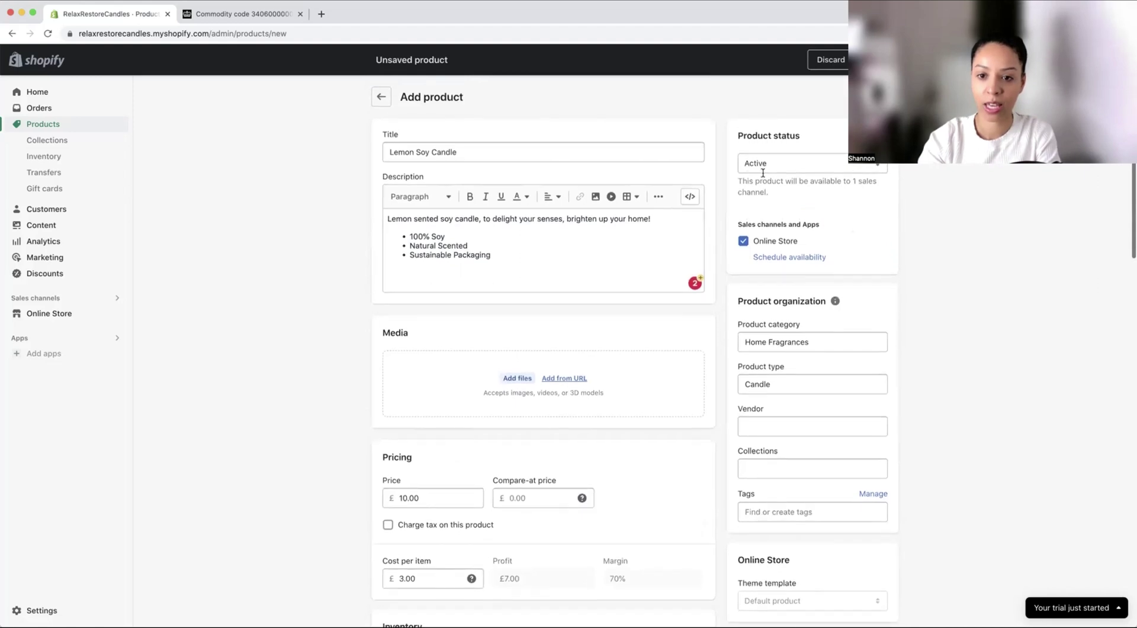
left_click(321, 18)
type("lemon c")
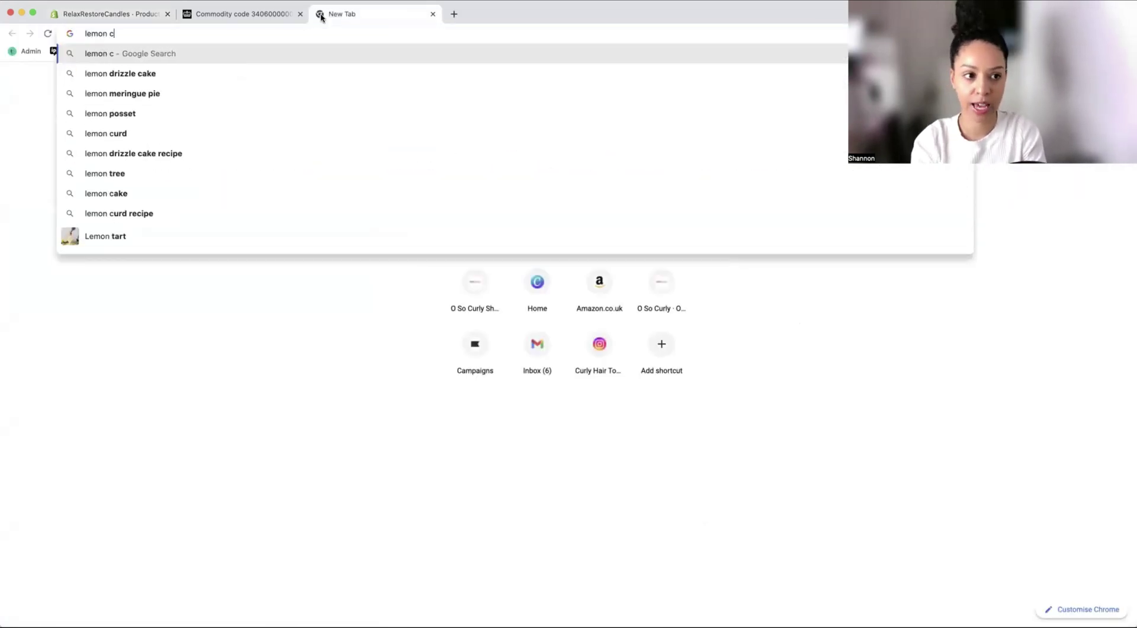
type("andle")
key("Return")
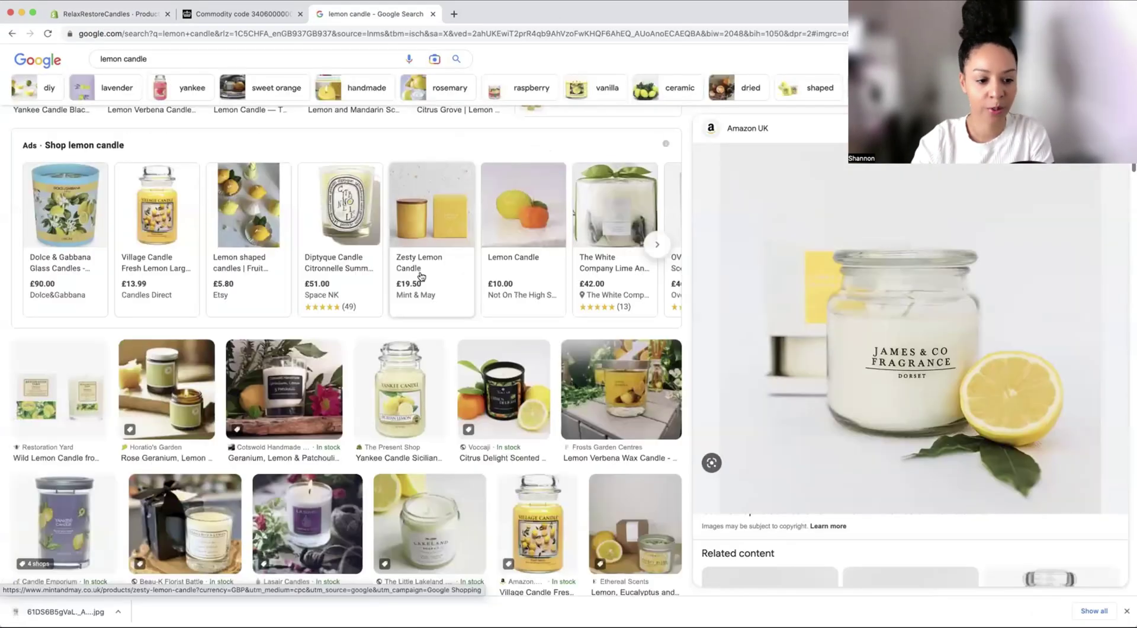
Step: Browse the lemon candle images and save the MUD Urban Flowers Lemon And Verbena candle picture as lemon lifestyle.jpeg
scroll(152, 378, "down", 4)
scroll(319, 408, "down", 2)
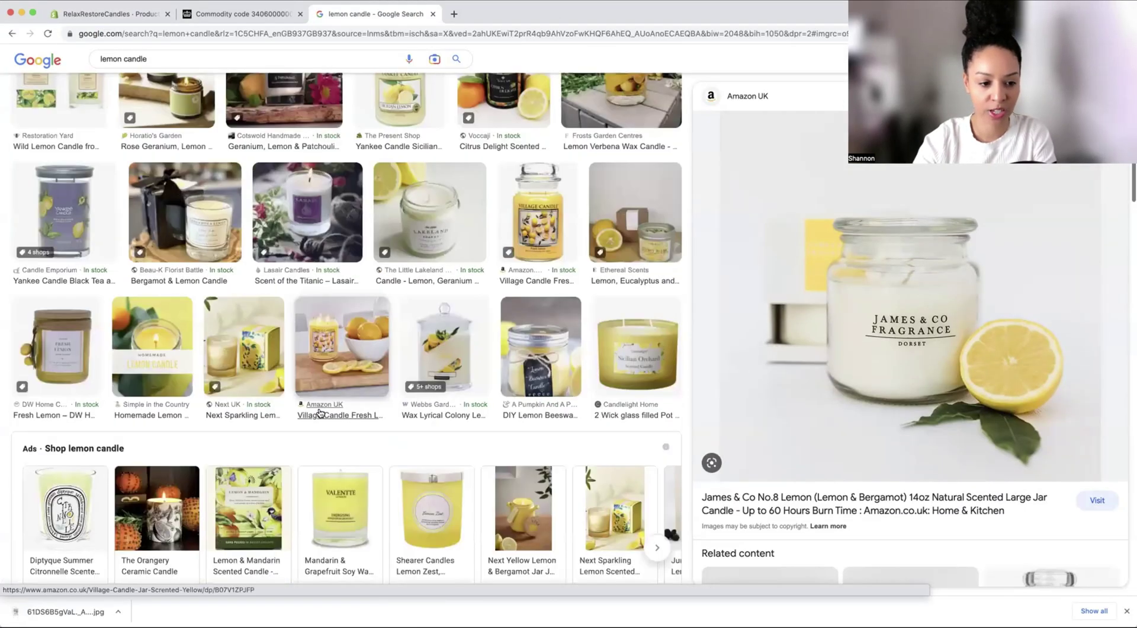
scroll(320, 413, "down", 4)
scroll(137, 430, "down", 2)
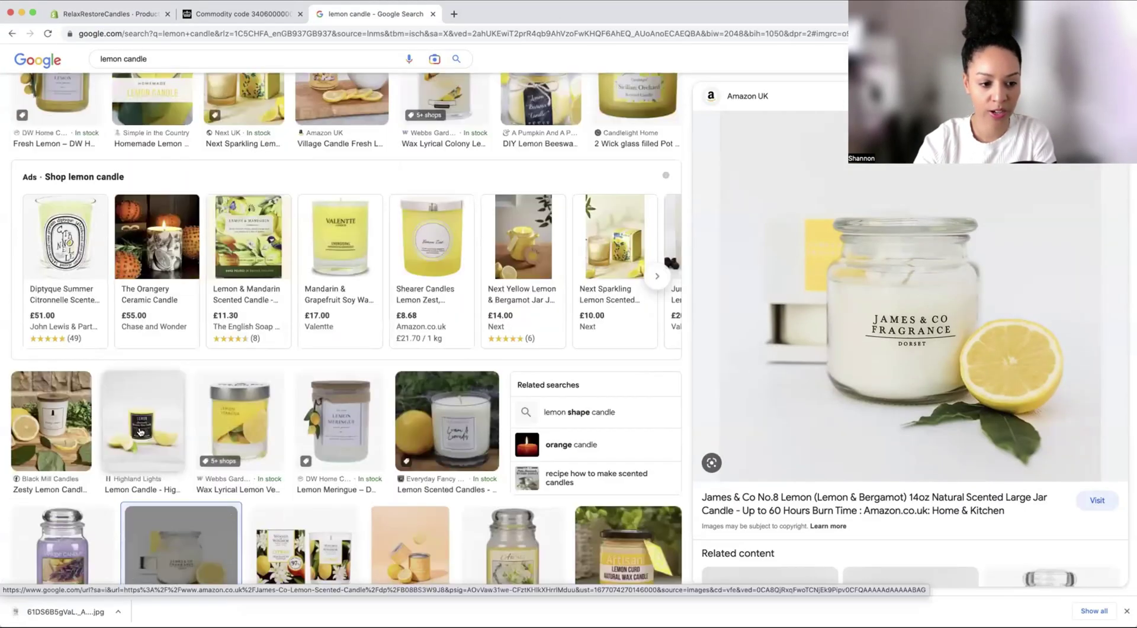
scroll(134, 428, "down", 3)
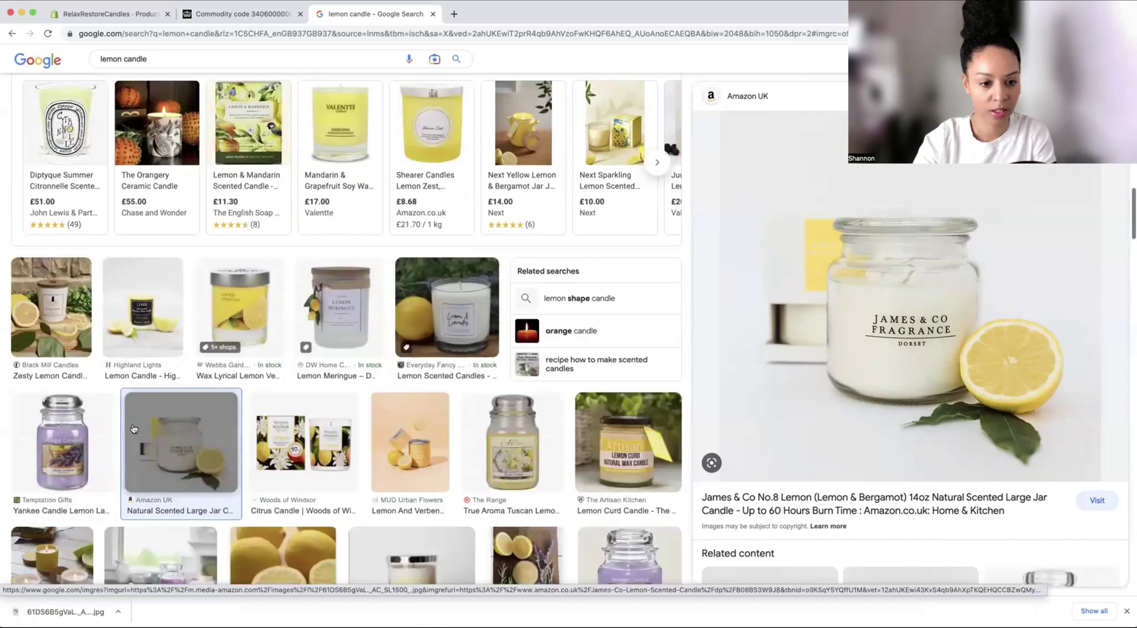
left_click(413, 413)
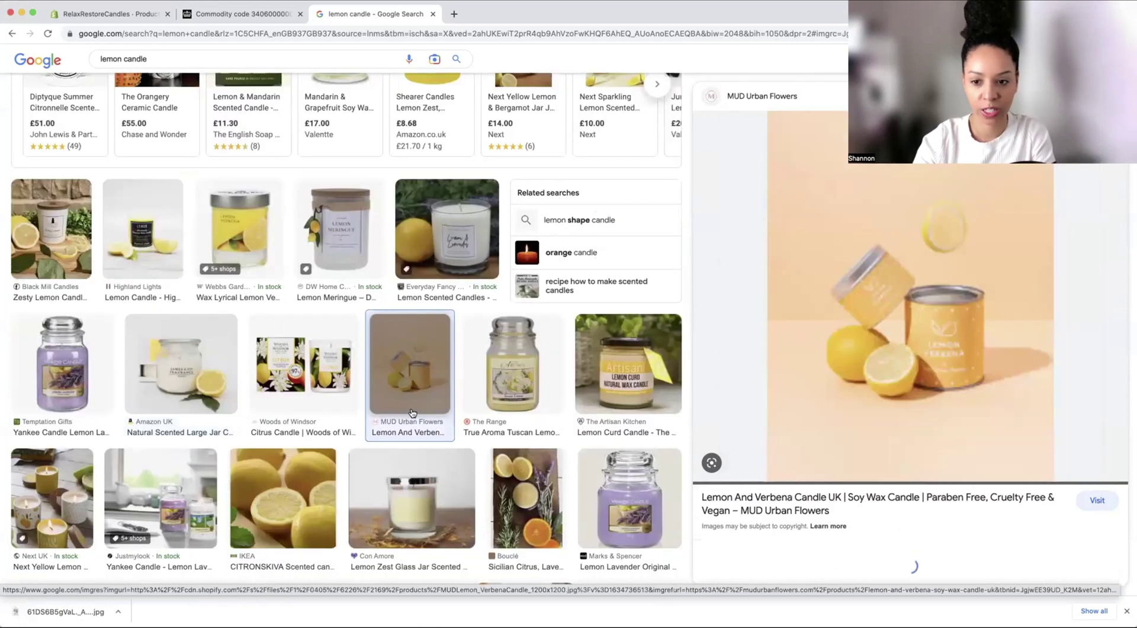
right_click(907, 280)
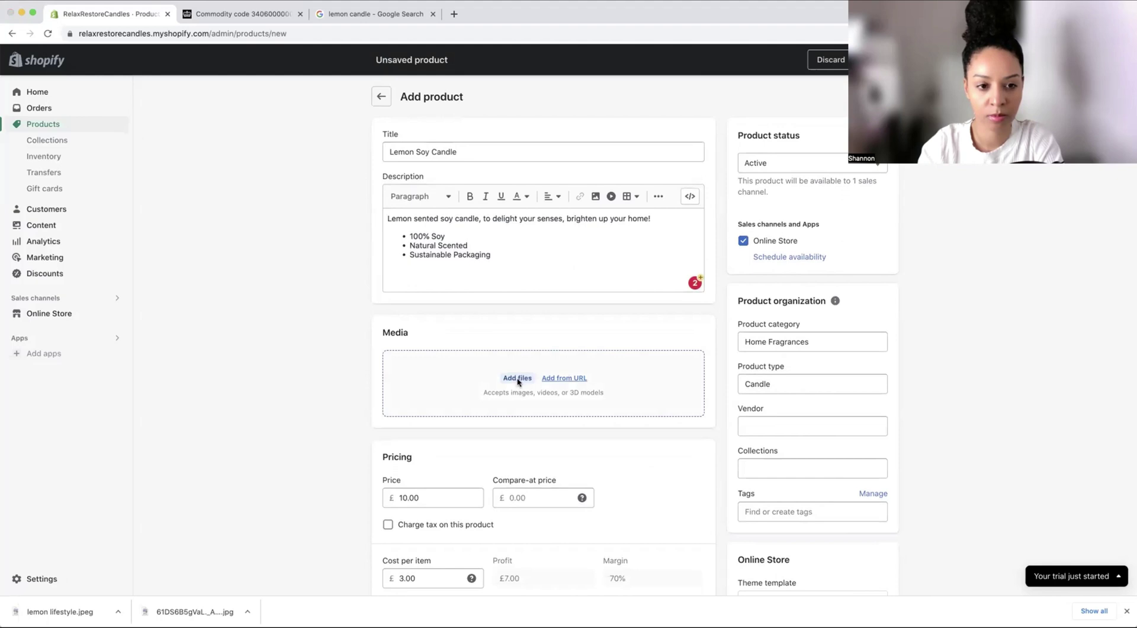
Step: Add the two downloaded candle images to the product's media and make the white jar photo the first image
scroll(213, 163, "down", 3)
left_click_drag(584, 190, 461, 195)
mouse_move(461, 178)
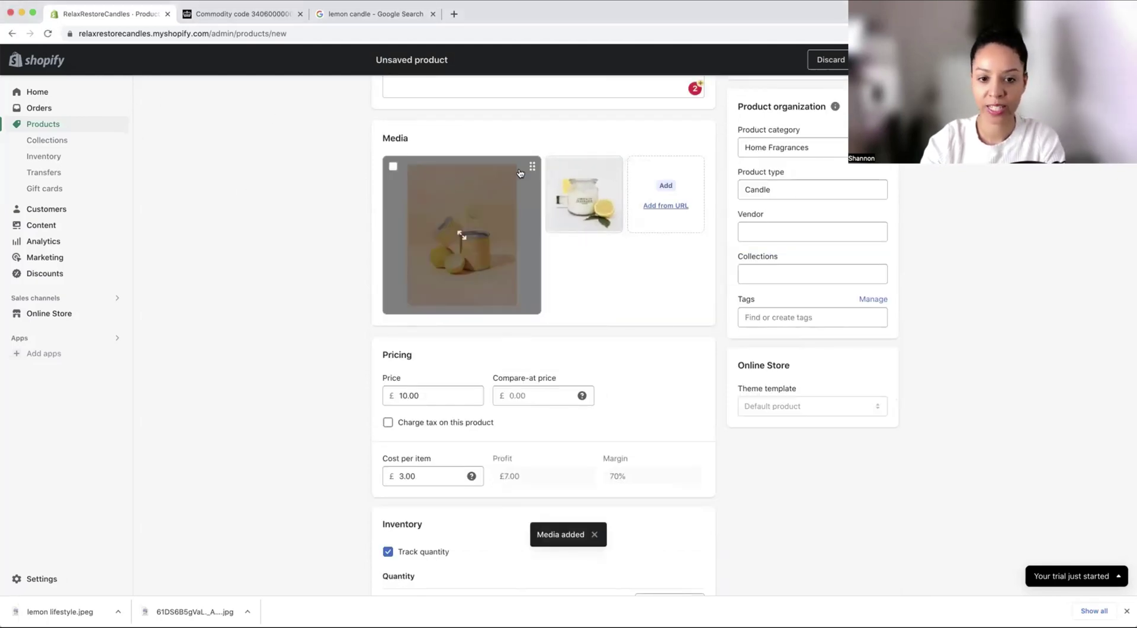
left_click_drag(584, 171, 462, 225)
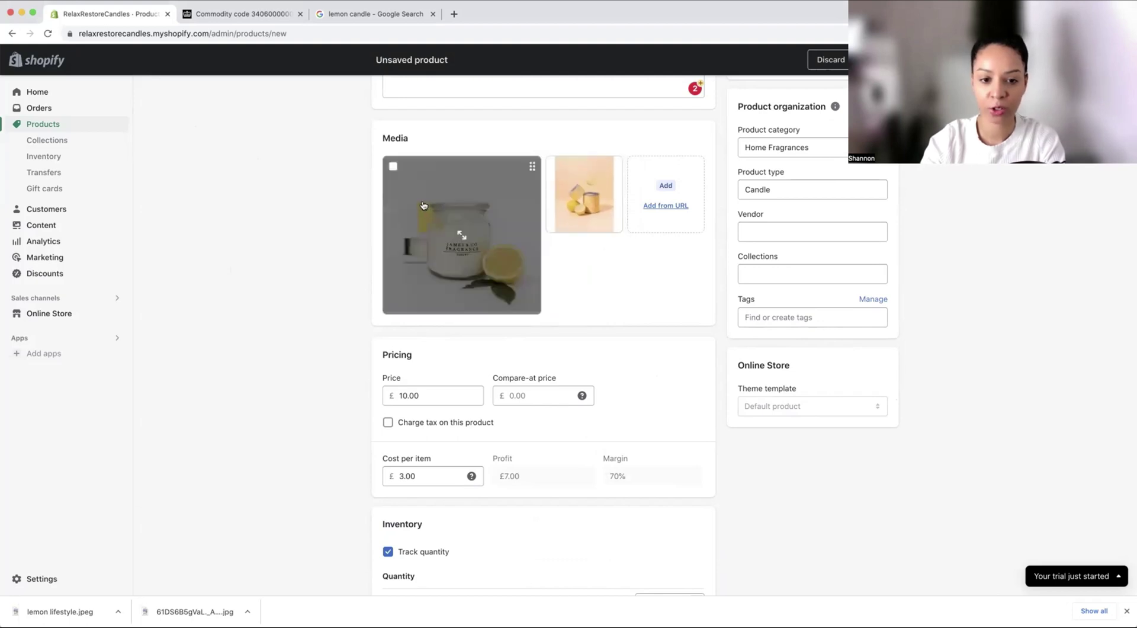
mouse_move(534, 198)
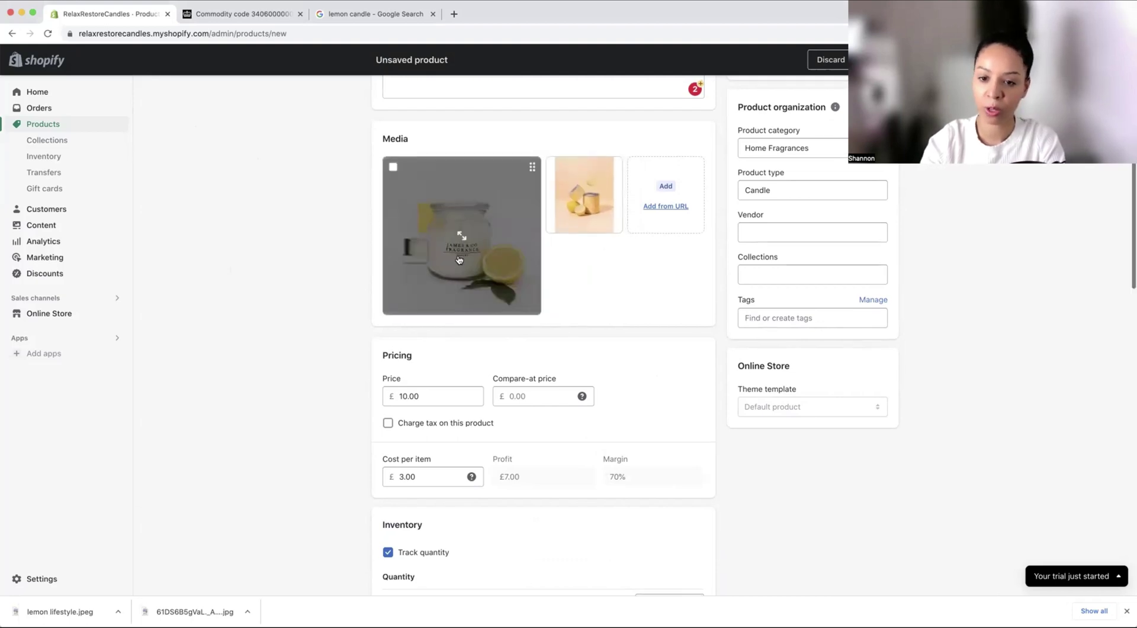
Step: Save the Lemon Soy Candle product and continue to the store setup guide
scroll(458, 259, "up", 3)
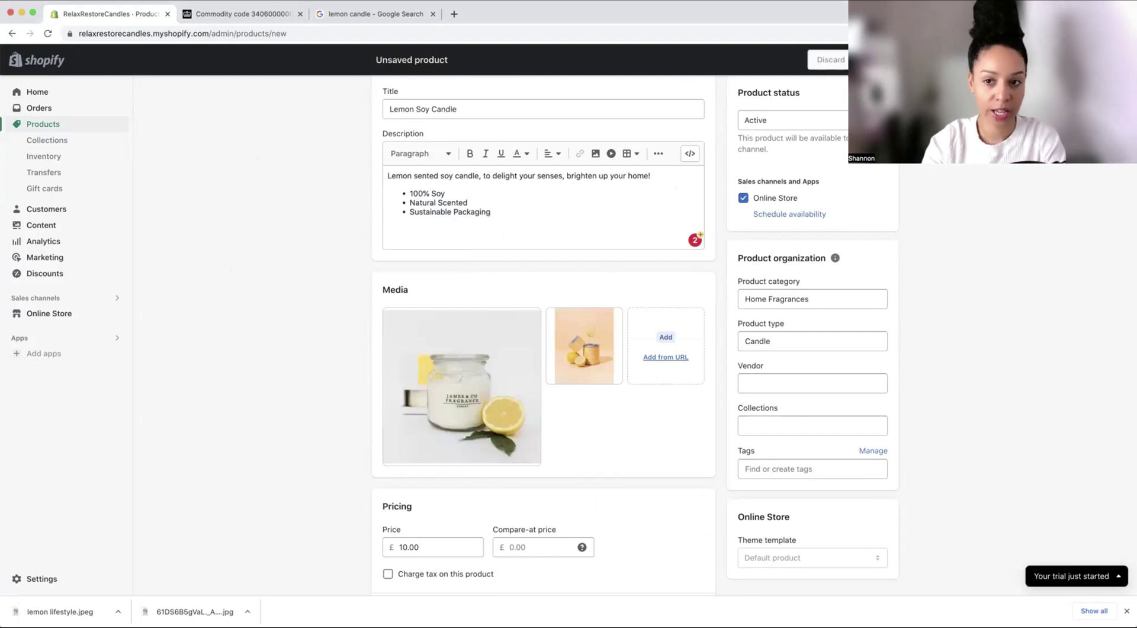
left_click(870, 59)
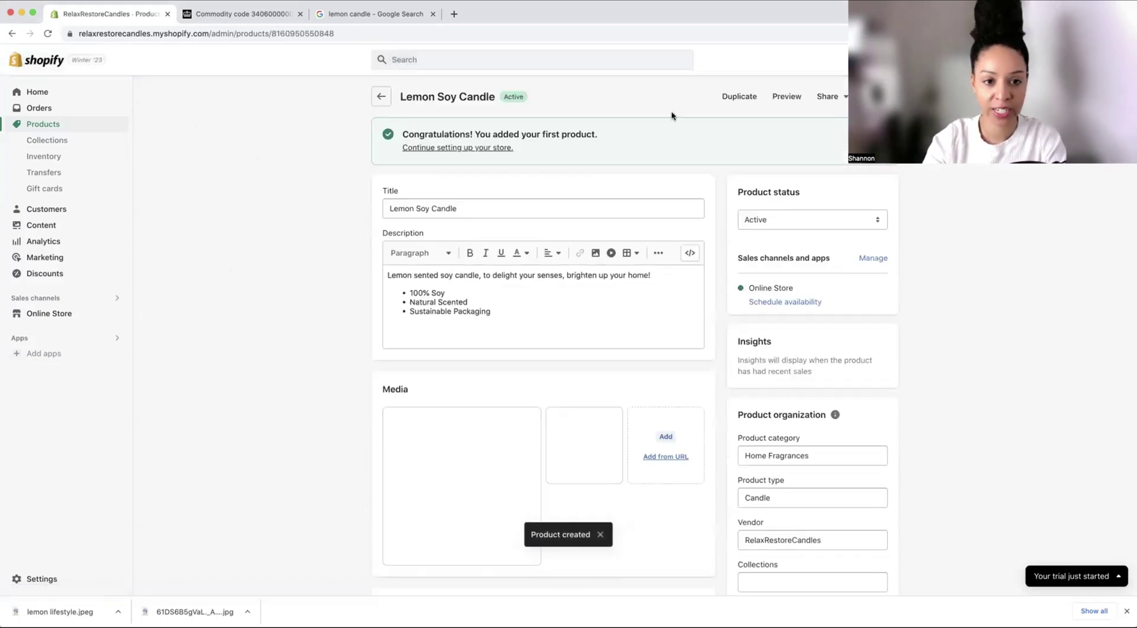
left_click(424, 148)
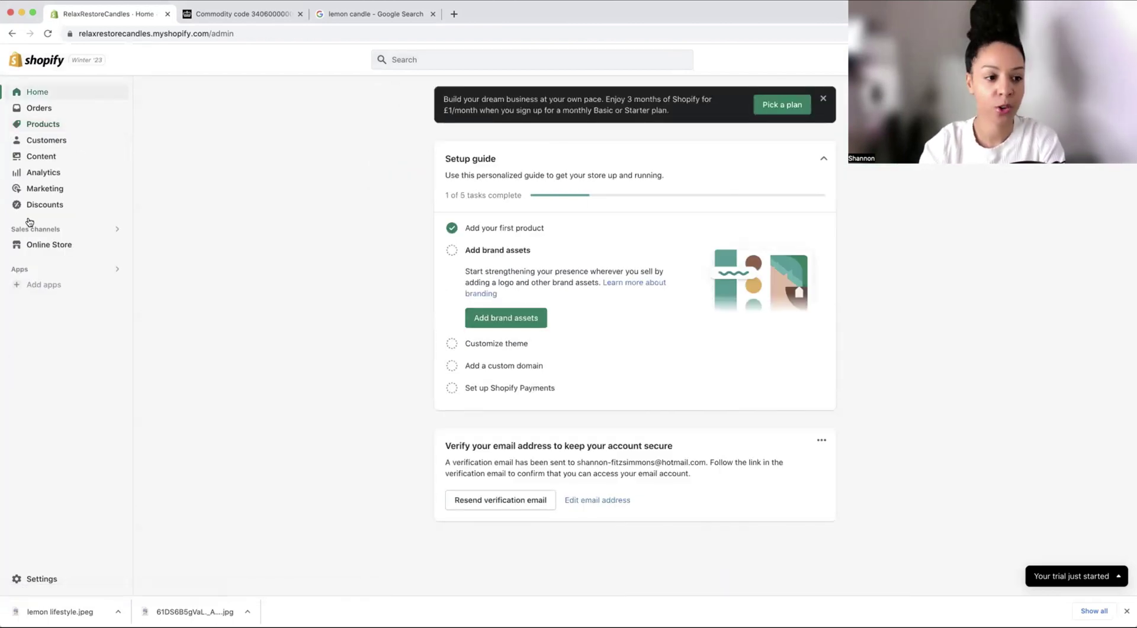
Step: Add the free Craft theme to the online store and open it for customization
left_click(60, 244)
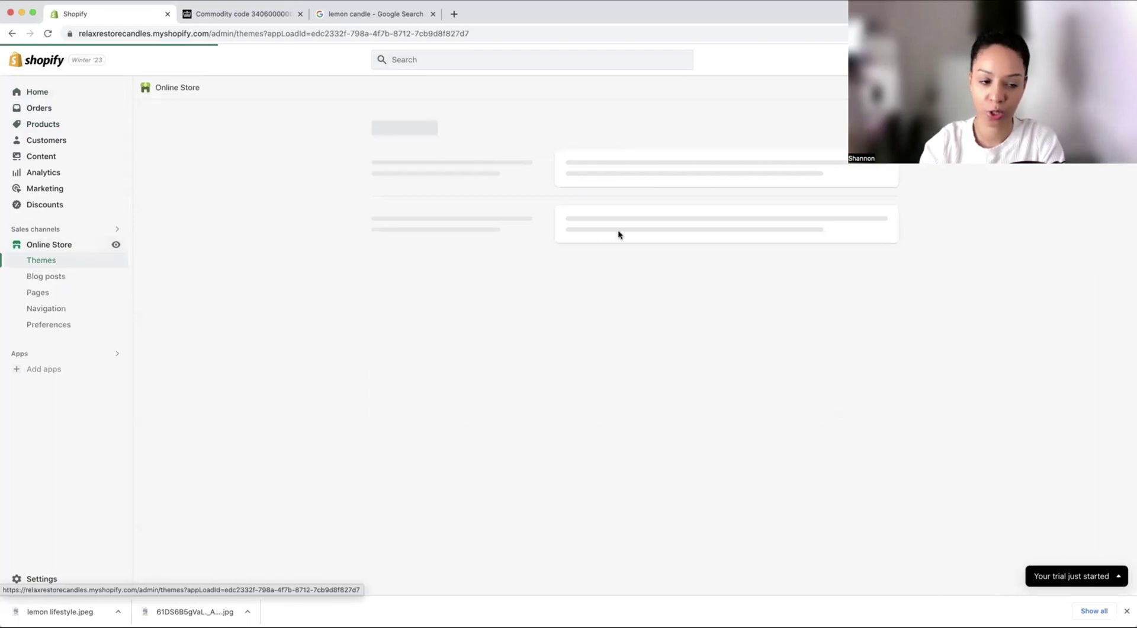
scroll(828, 322, "down", 2)
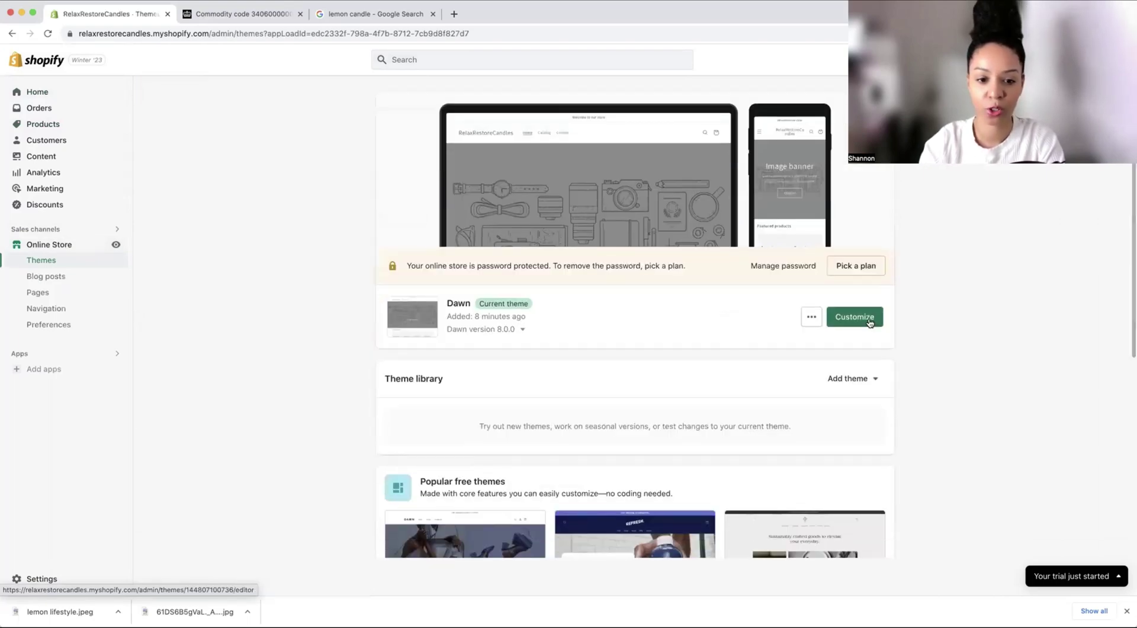
scroll(870, 325, "down", 5)
left_click(858, 332)
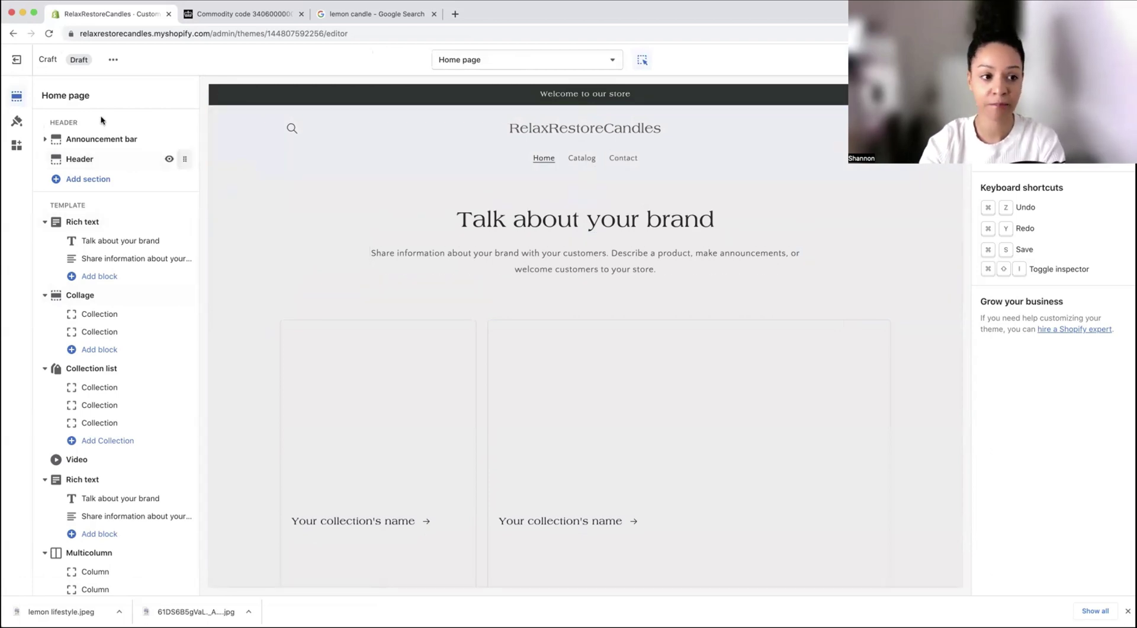
Step: Change the announcement bar text to "10% OFF YOUR FIRST ORDER CODE: SCENT" and look at its link options
left_click(420, 95)
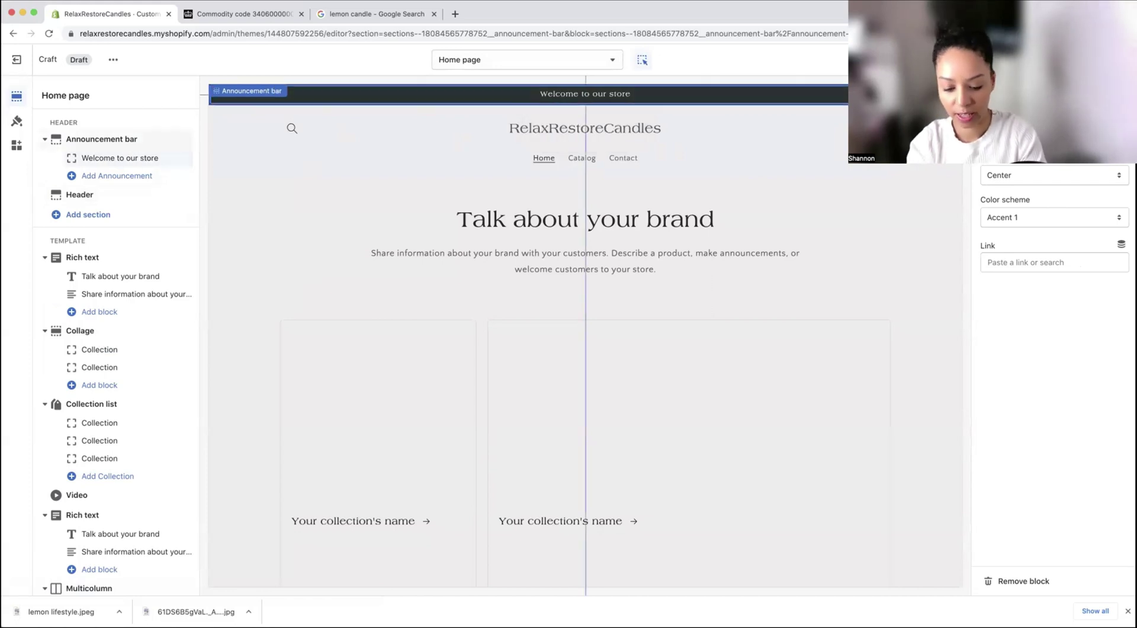
type("10% OFF YOUR FIR")
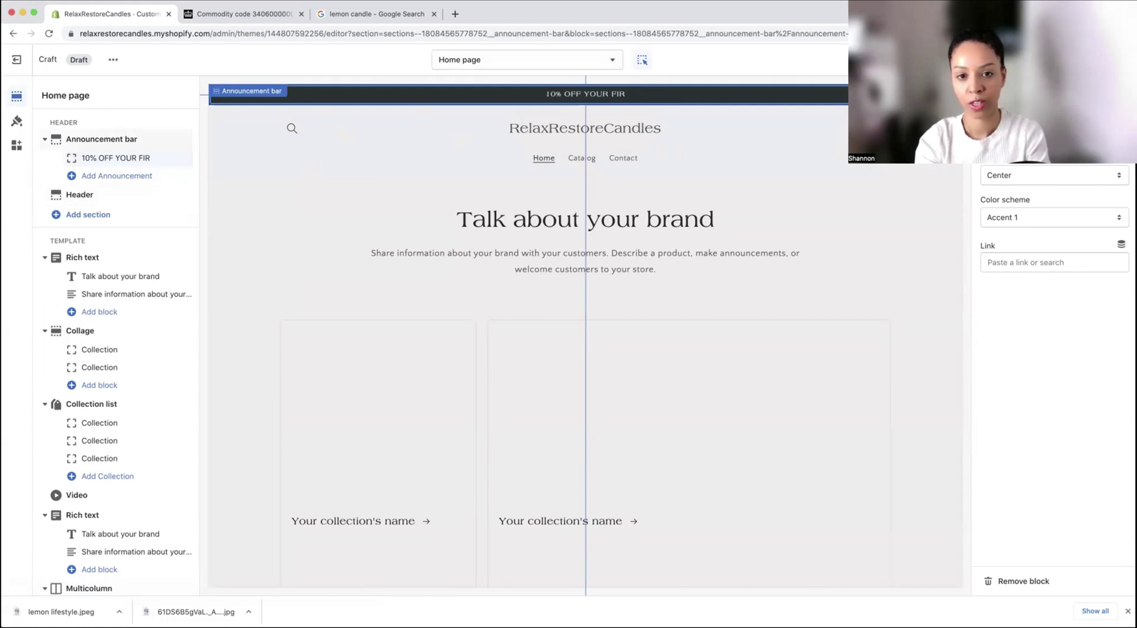
type("ST ORDER")
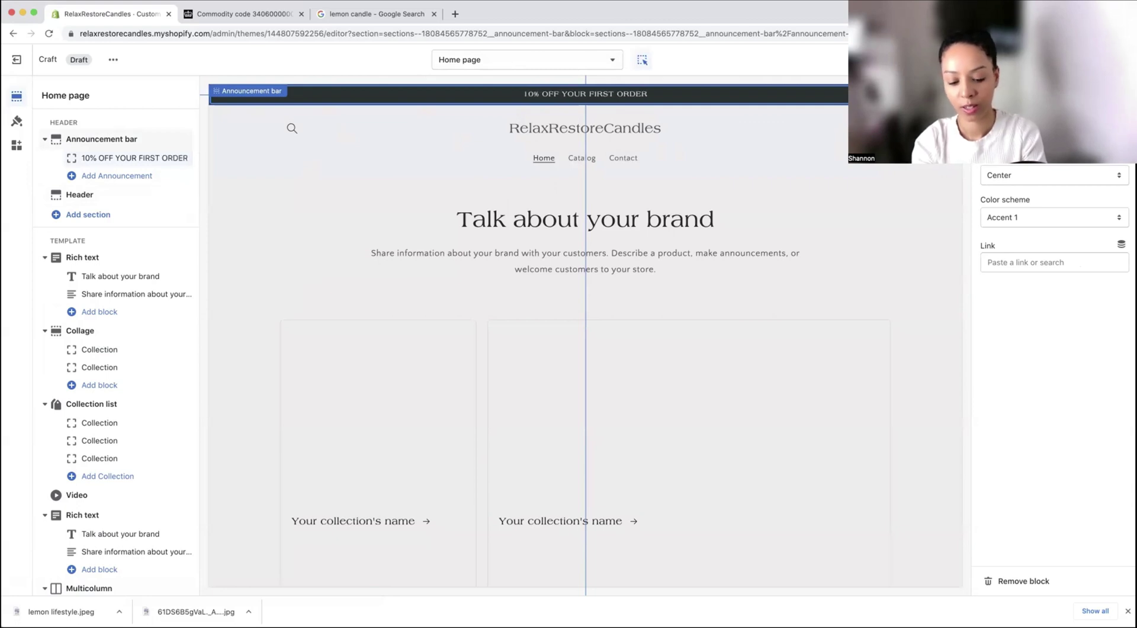
type(" CODE:")
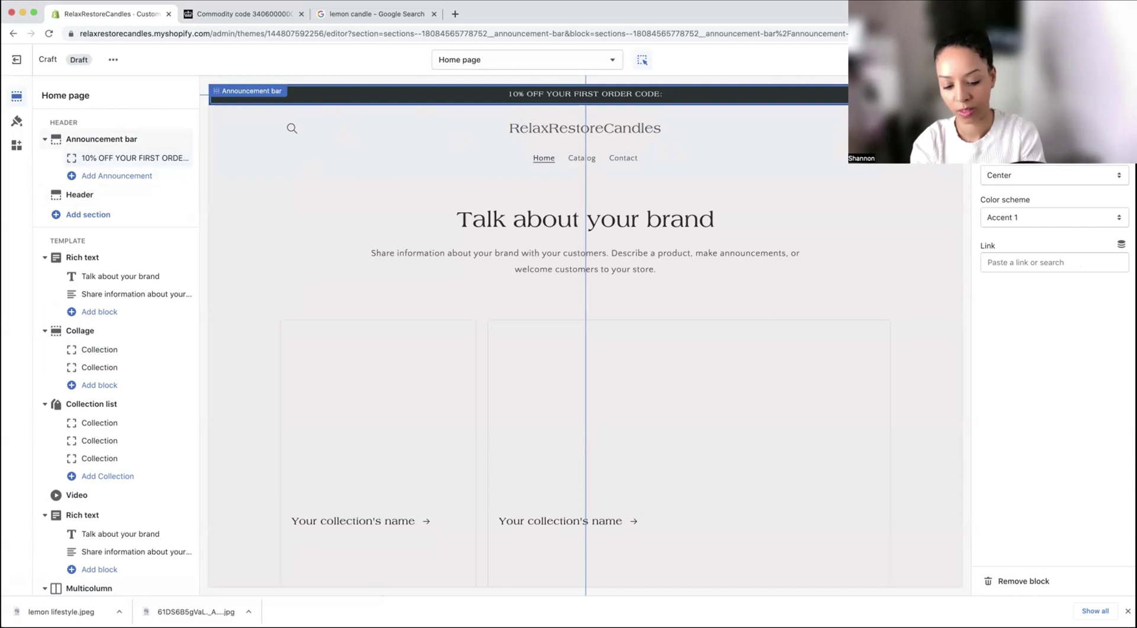
type(" SCENT")
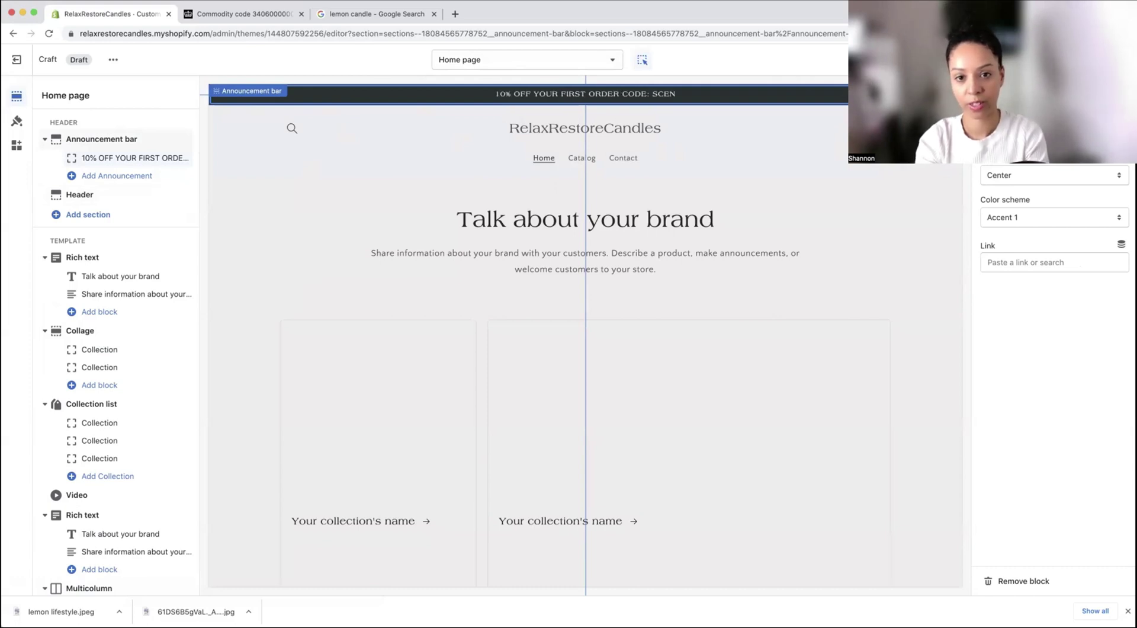
left_click(1019, 262)
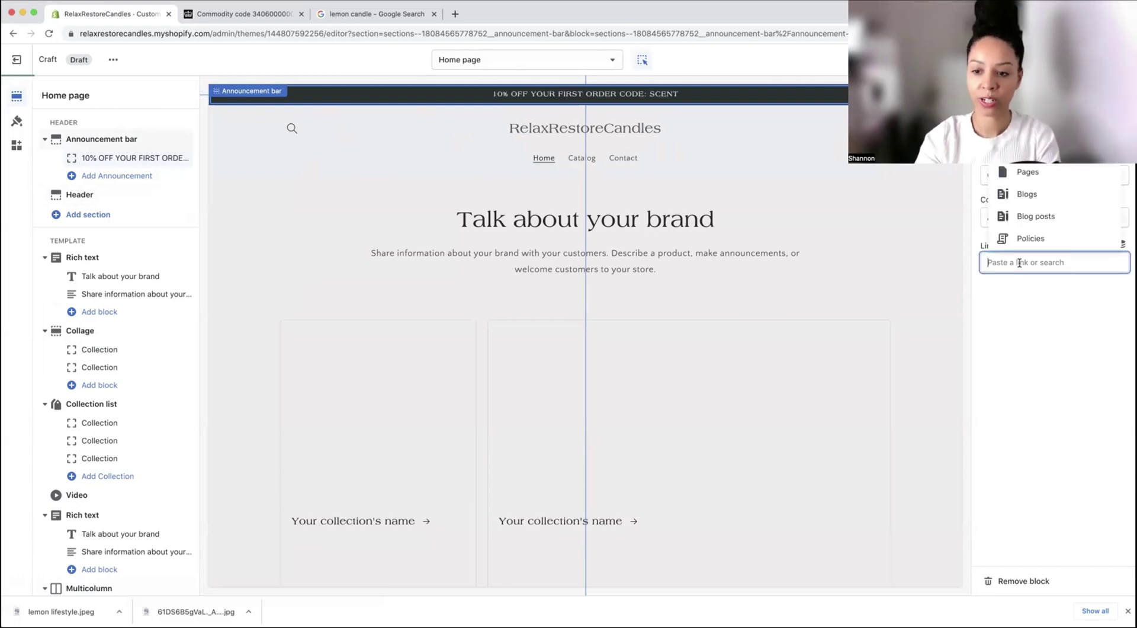
left_click(1092, 329)
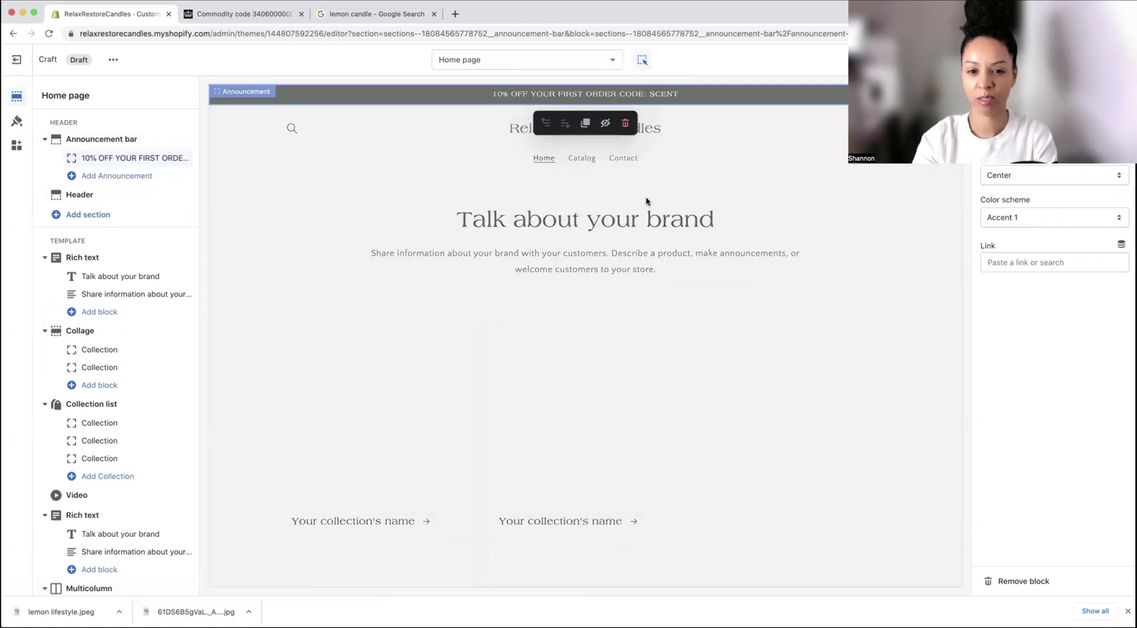
Step: Hide and show again the Header section and the Announcement bar section on the home page
left_click(169, 196)
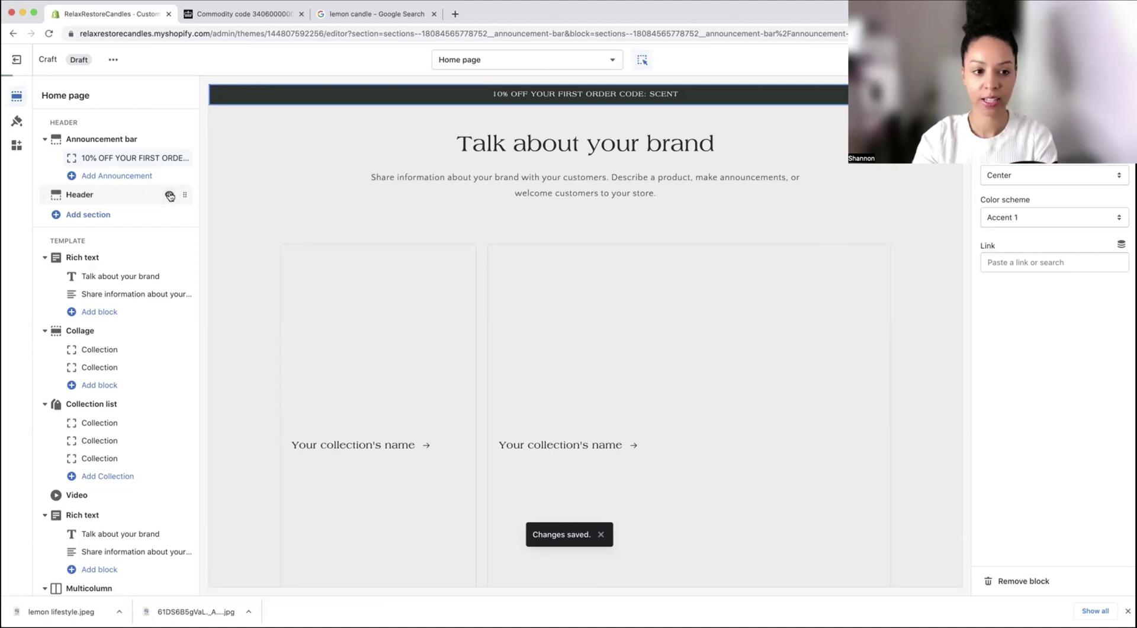
left_click(169, 196)
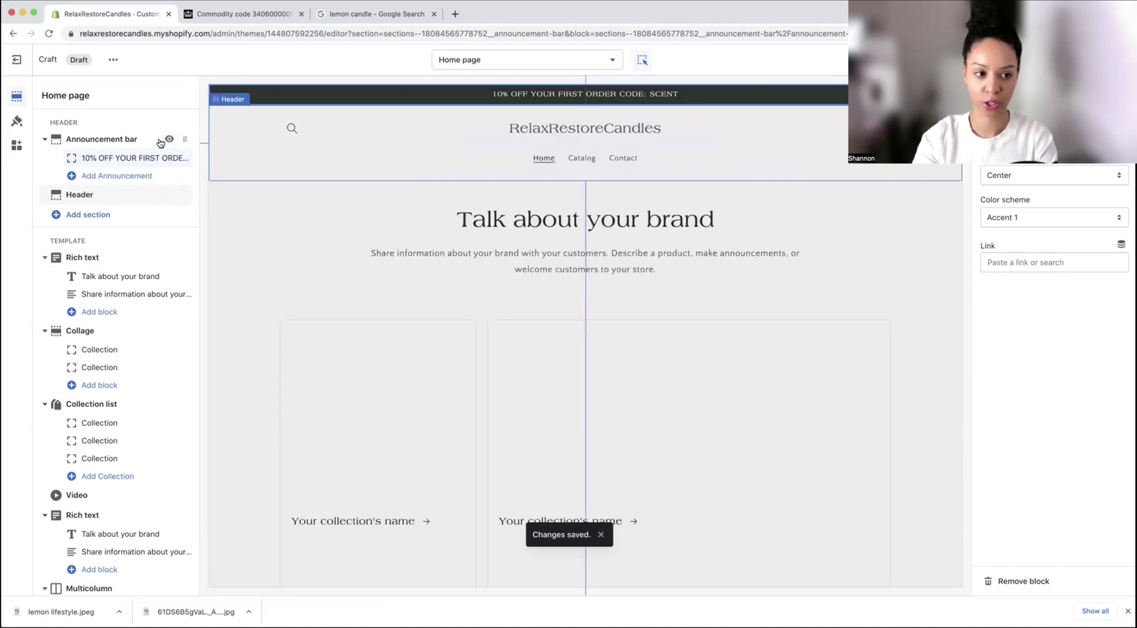
left_click(169, 140)
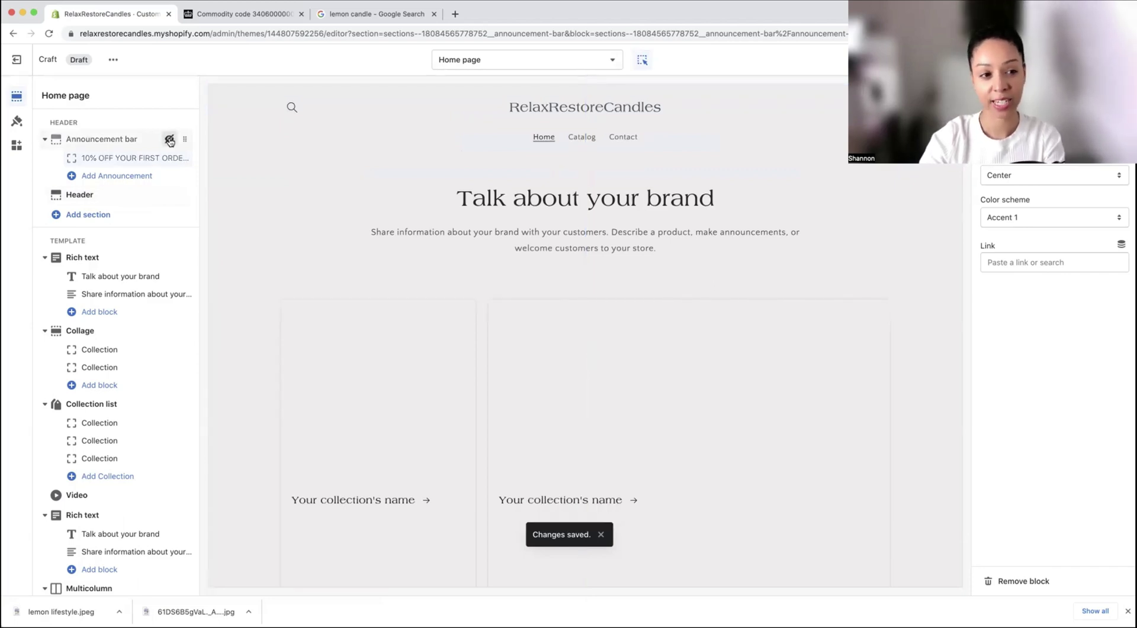
left_click(170, 141)
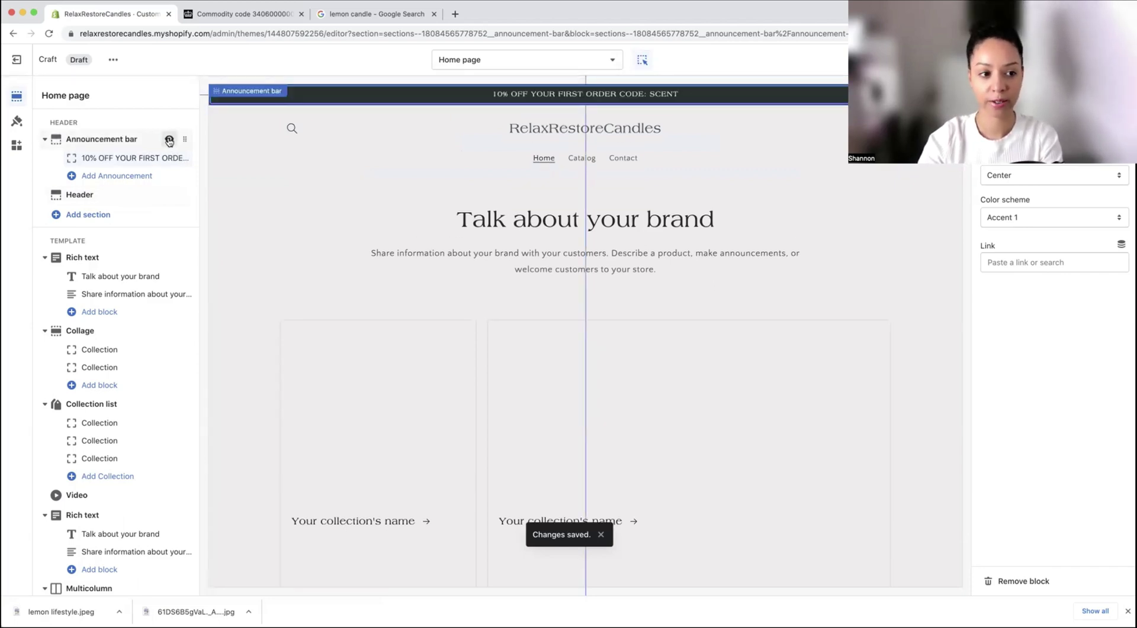
Step: Review the home page's template sections in the preview, from the rich text block down to the email signup and footer
left_click(280, 232)
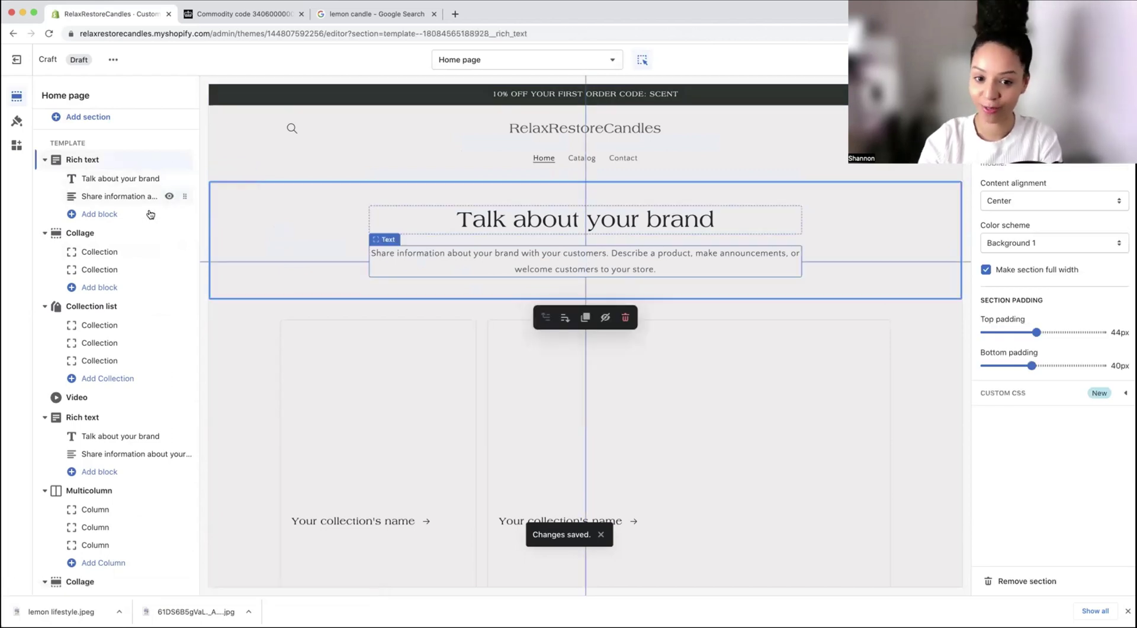
scroll(284, 214, "down", 3)
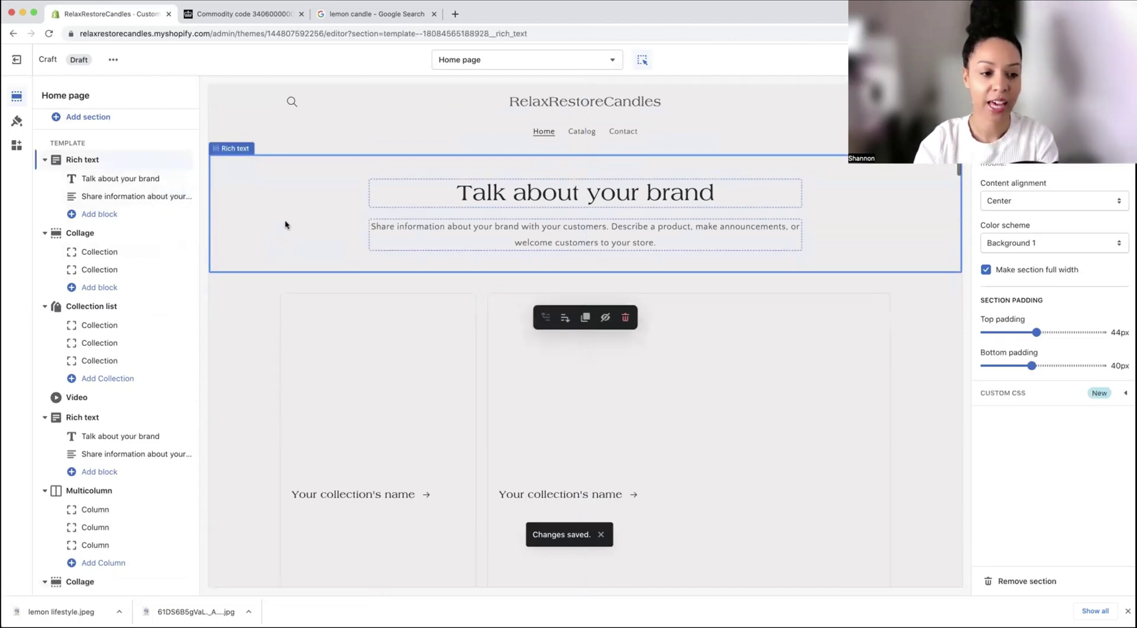
scroll(118, 237, "down", 2)
scroll(369, 248, "down", 10)
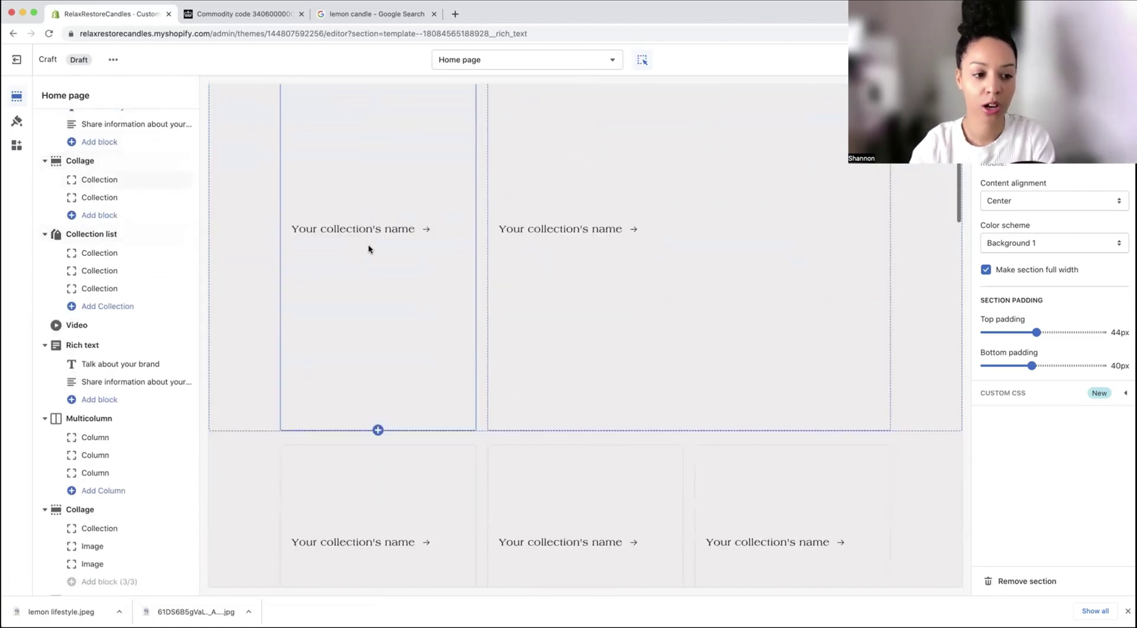
scroll(368, 249, "down", 10)
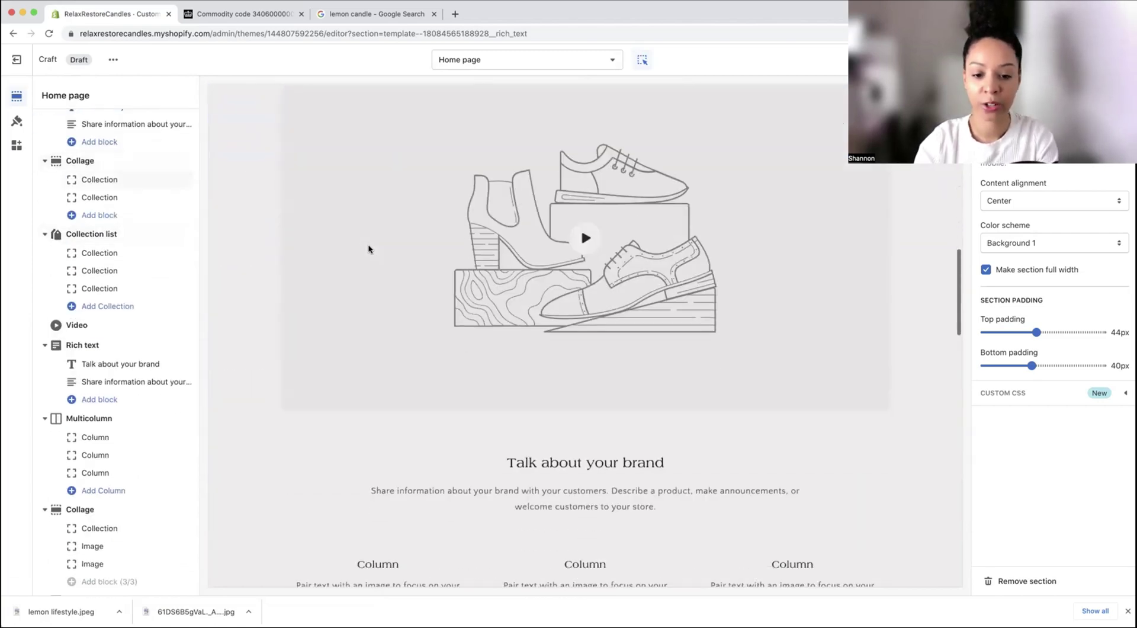
scroll(368, 248, "down", 5)
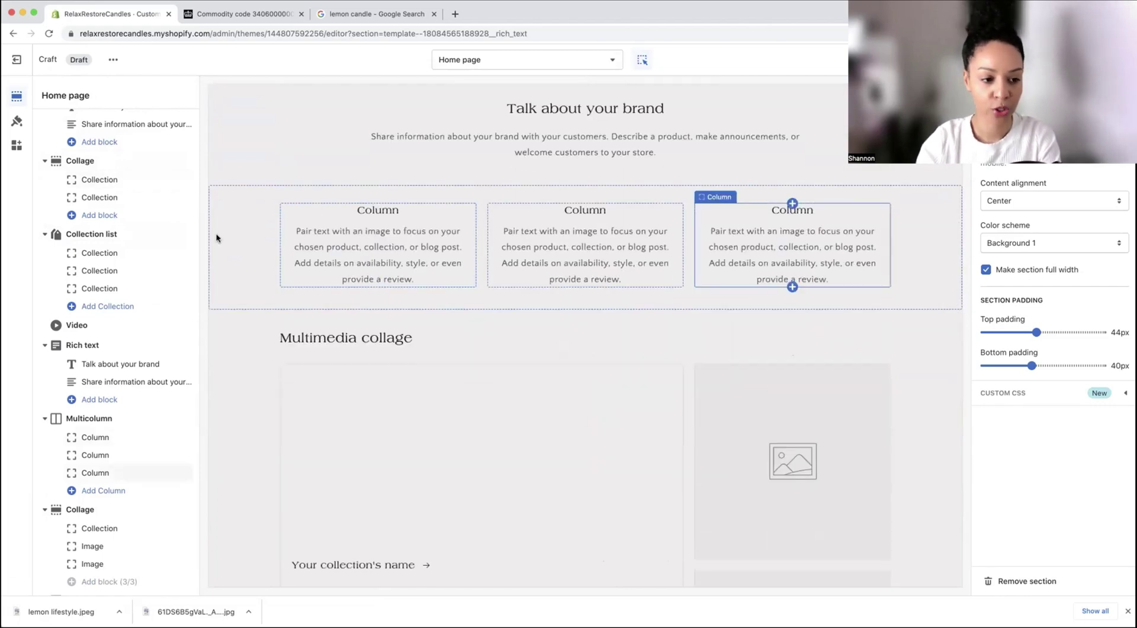
scroll(369, 178, "down", 10)
scroll(369, 177, "up", 8)
scroll(365, 176, "down", 4)
scroll(365, 176, "down", 4)
scroll(164, 207, "down", 5)
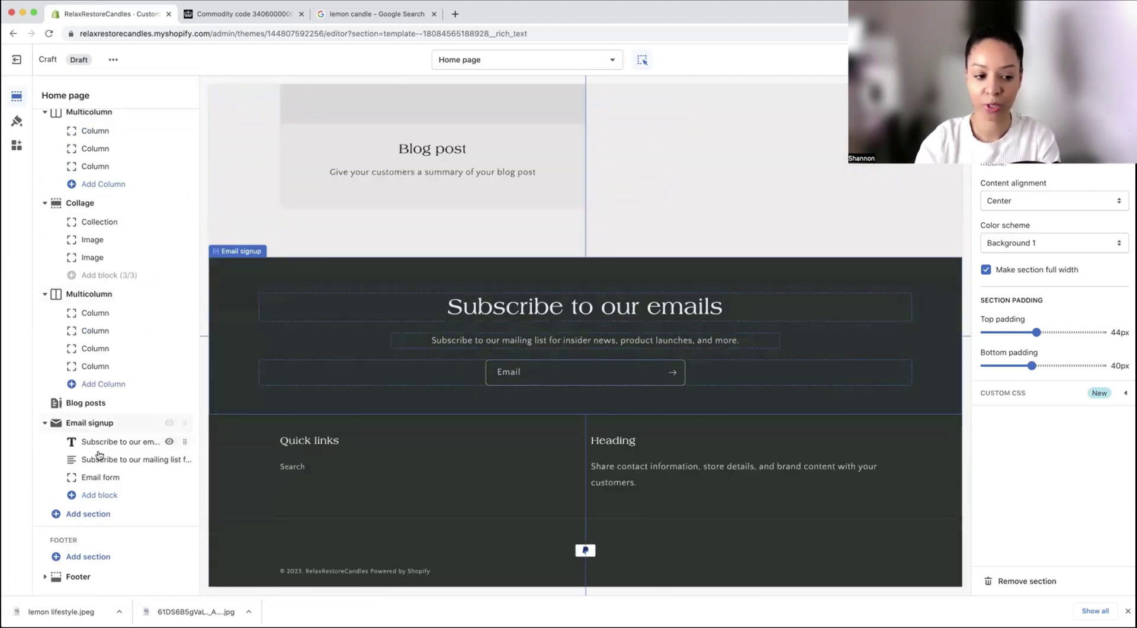
Step: Look through the Email signup section's settings, its custom CSS area, and its heading, subheading and email form blocks
left_click(107, 422)
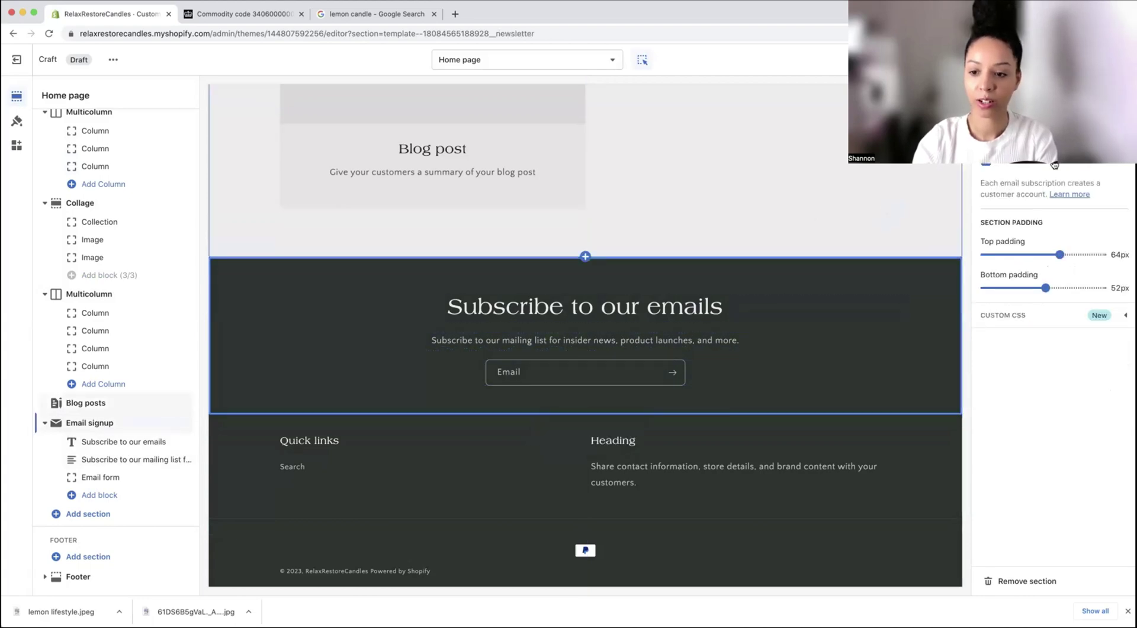
left_click(1065, 315)
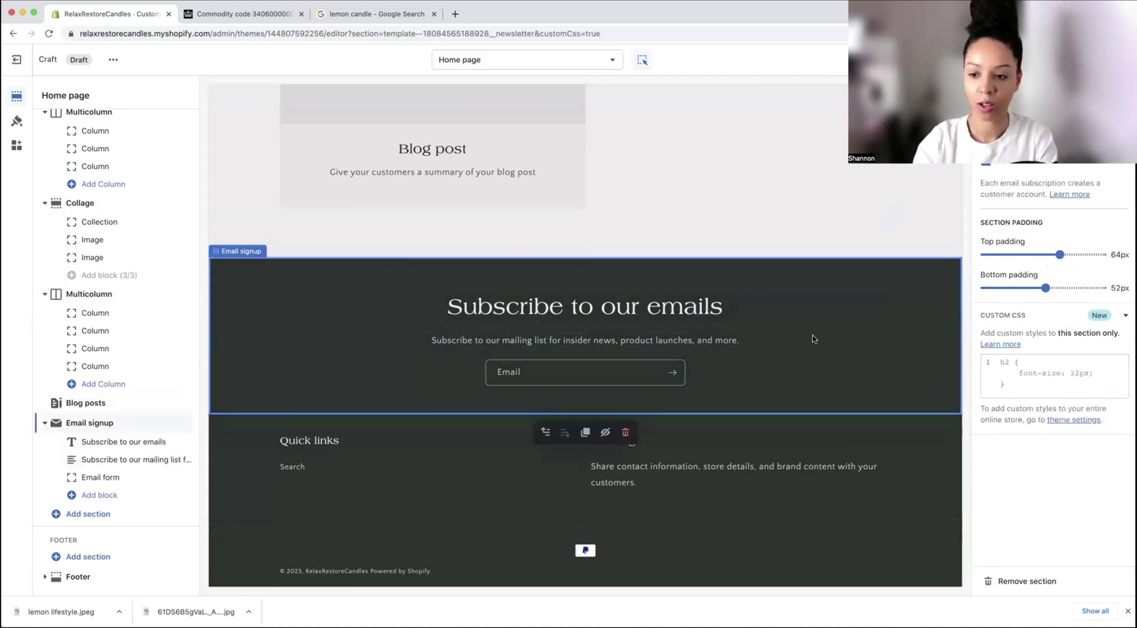
left_click(148, 441)
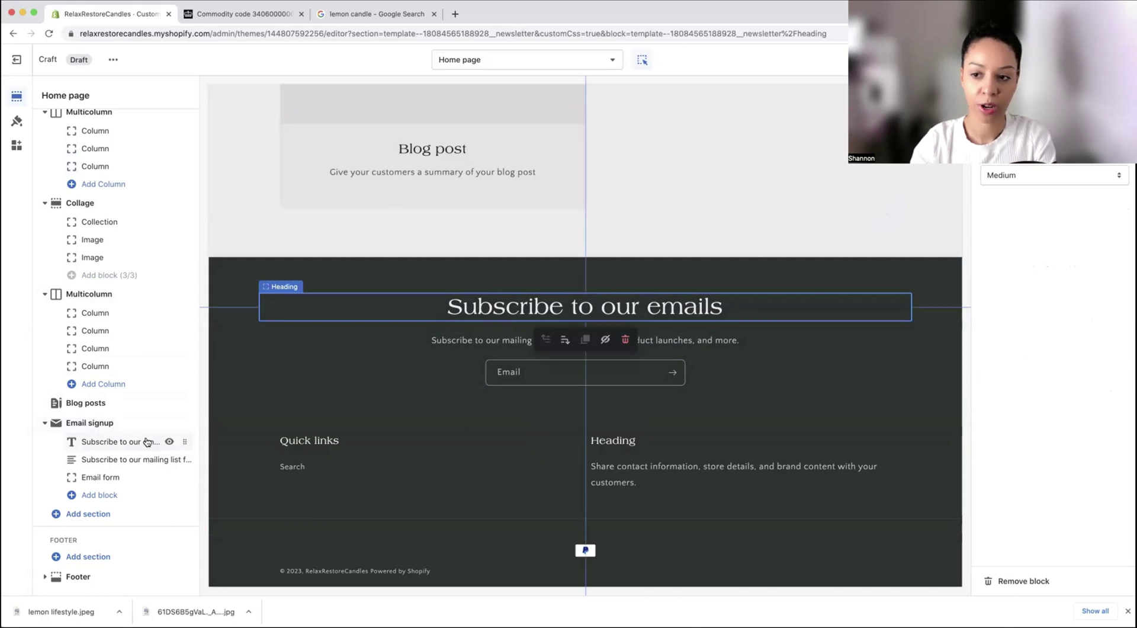
left_click(134, 460)
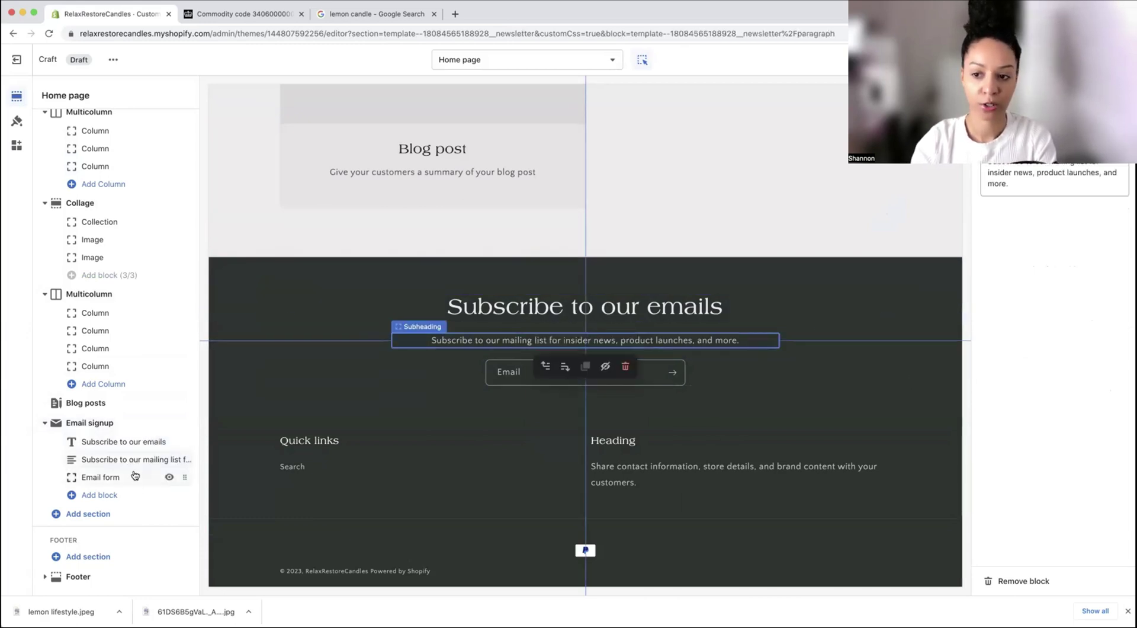
left_click(134, 478)
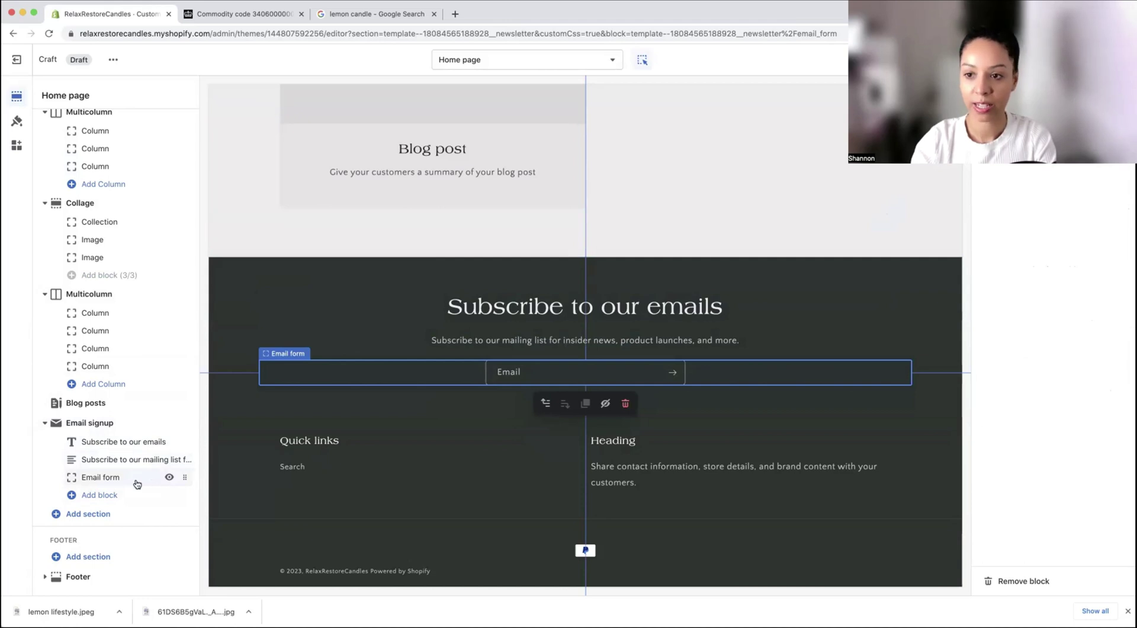
left_click(103, 496)
Step: Add a Featured product section to the home page template and place it directly below the first Rich text section
left_click(88, 514)
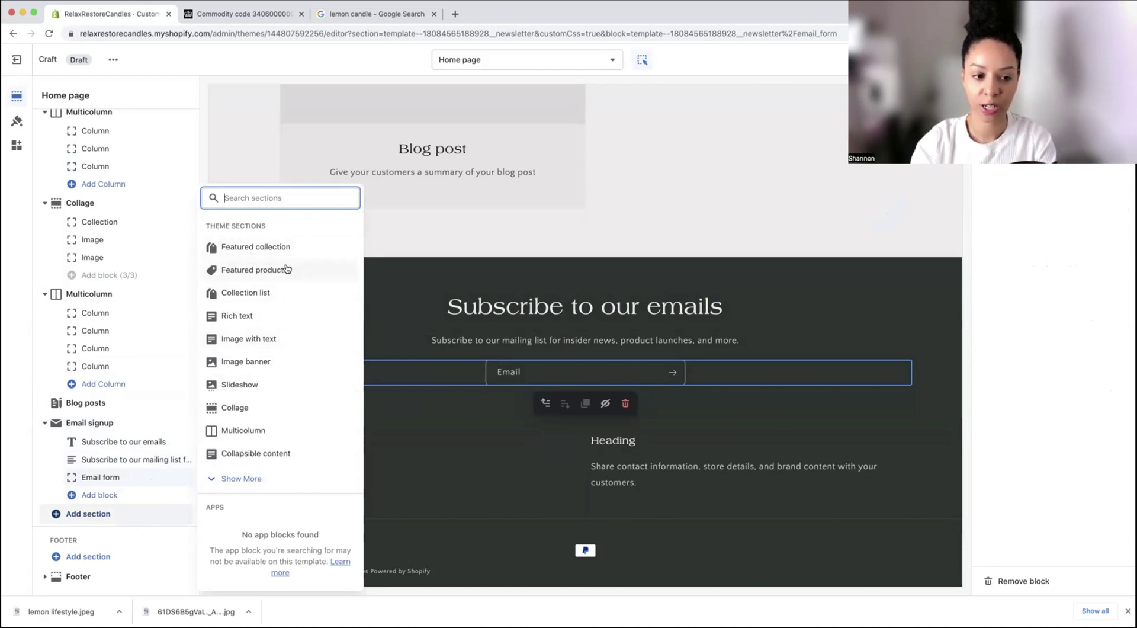
left_click(513, 177)
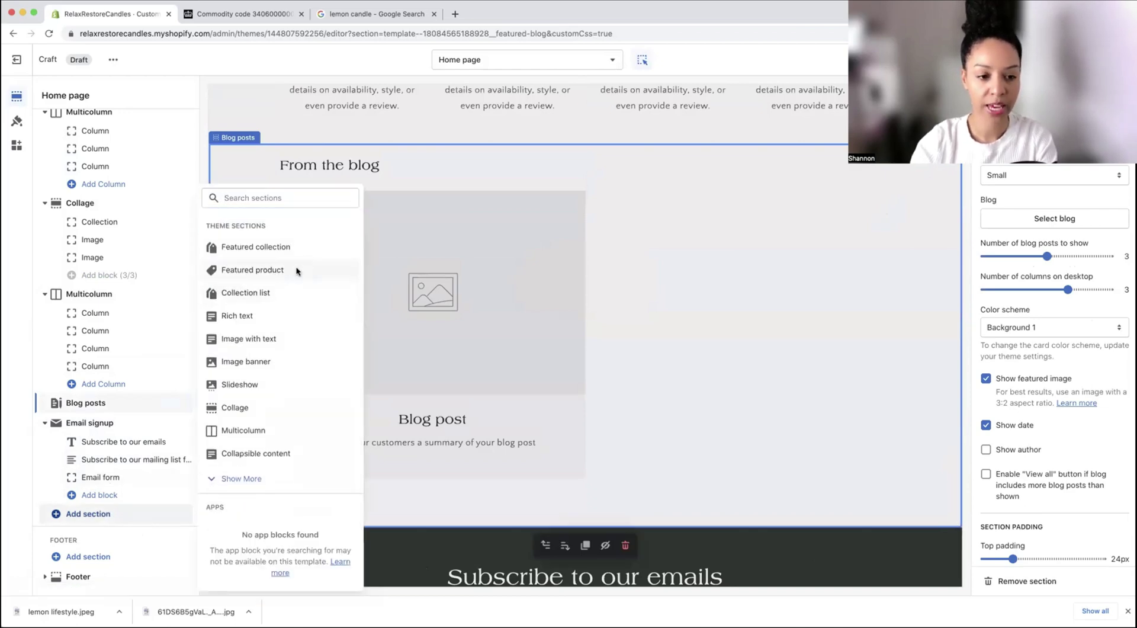
left_click(296, 270)
left_click_drag(152, 178, 161, 330)
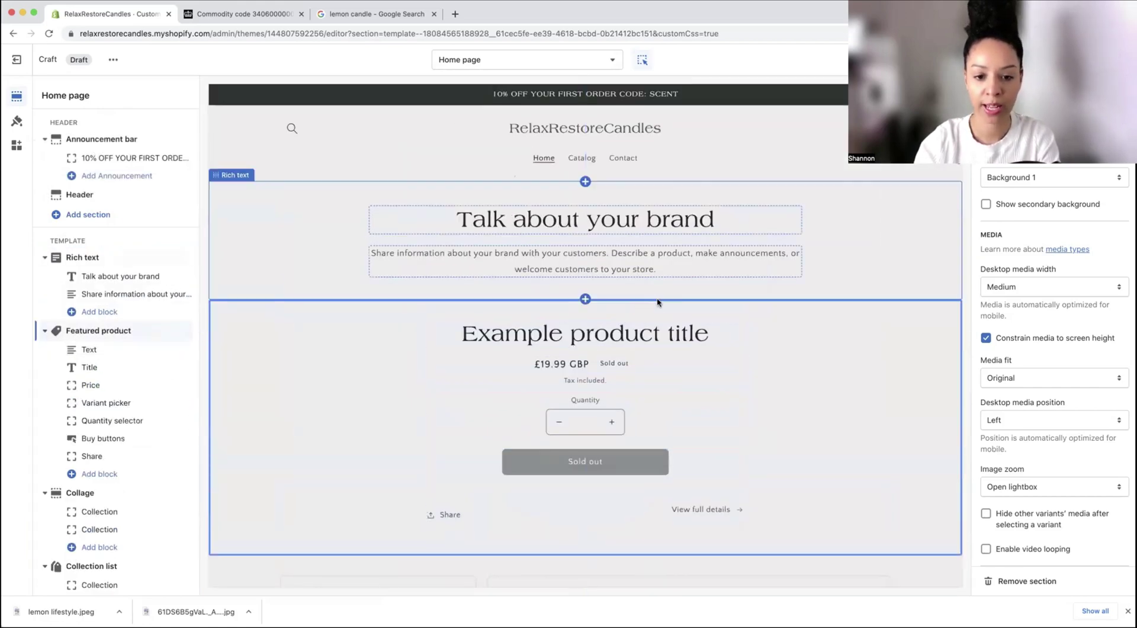
Step: Choose Lemon Soy Candle as the product shown in the Featured product section and check it in the preview
left_click(118, 330)
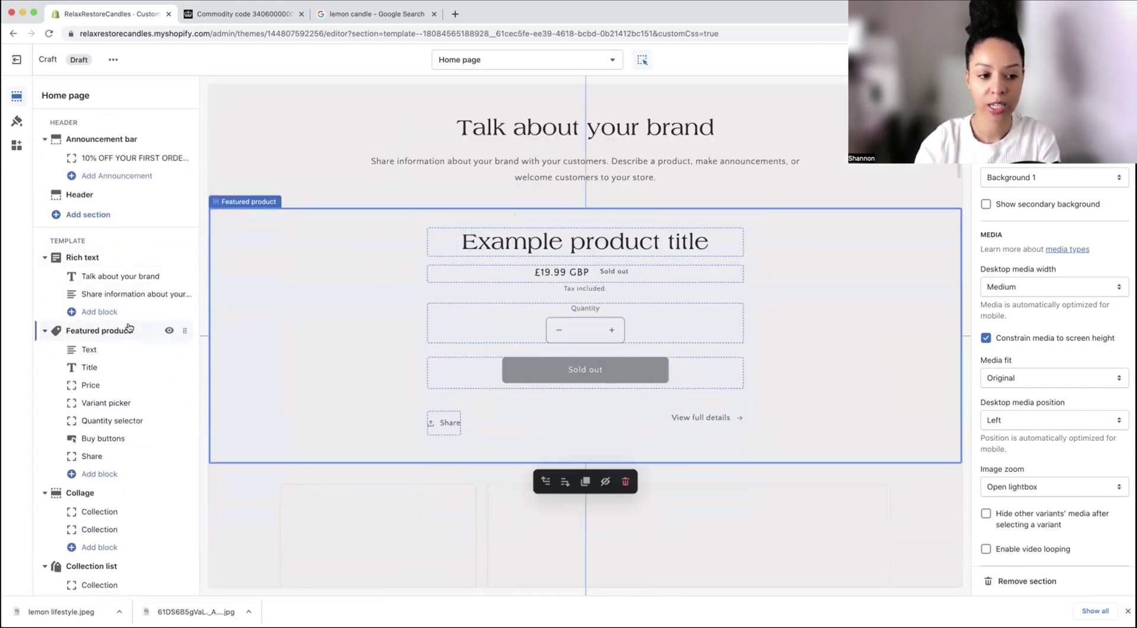
left_click(1037, 171)
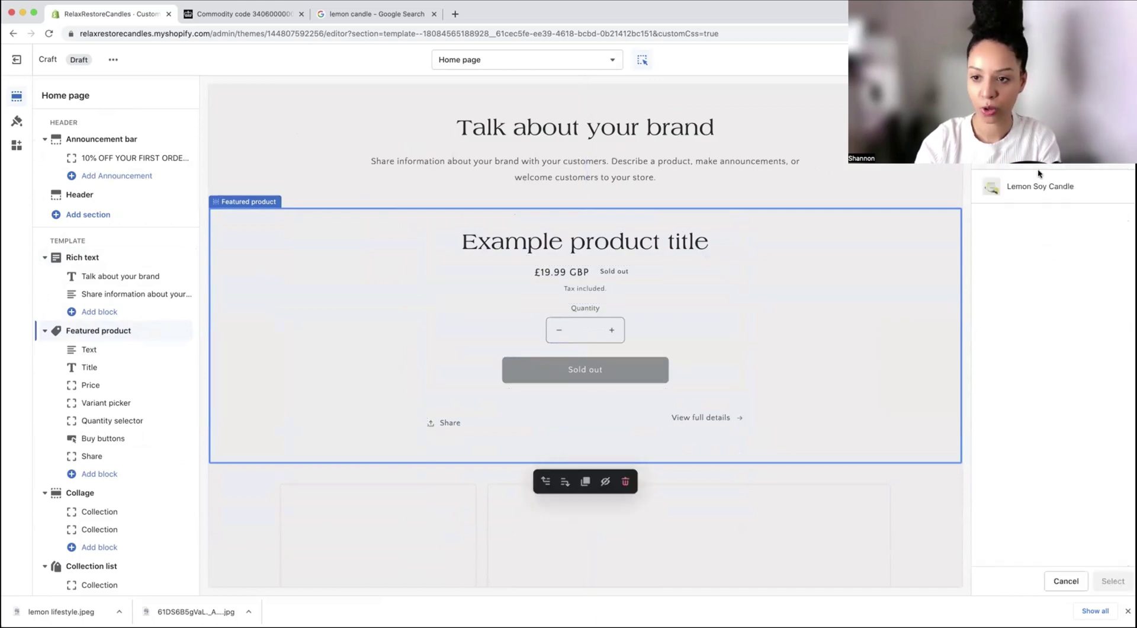
left_click(1052, 189)
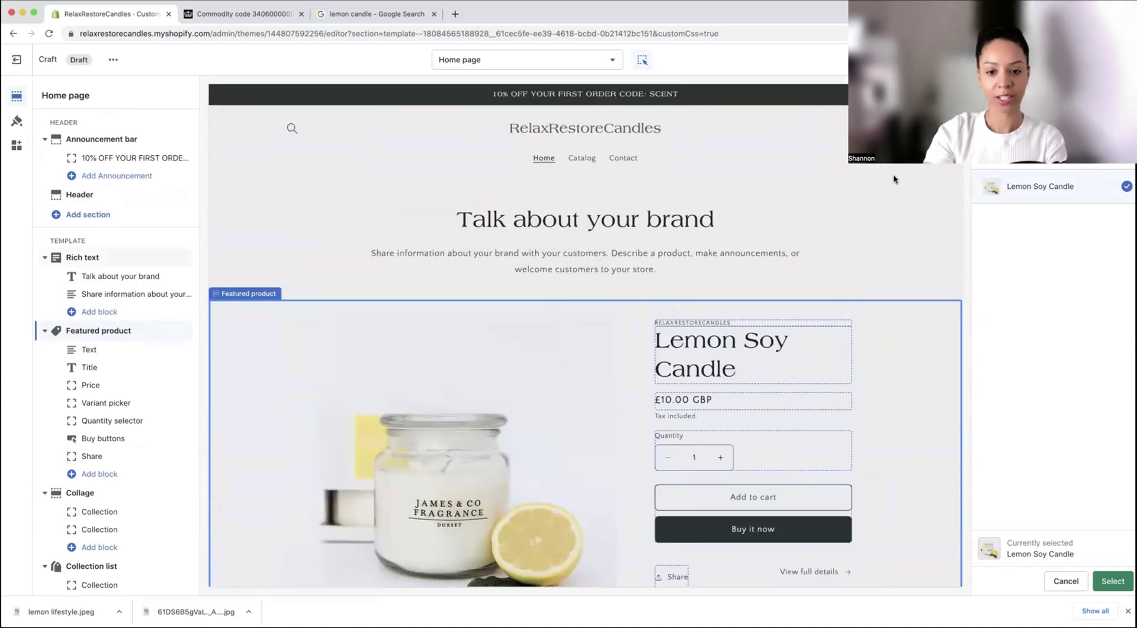
scroll(876, 207, "down", 3)
scroll(841, 221, "up", 3)
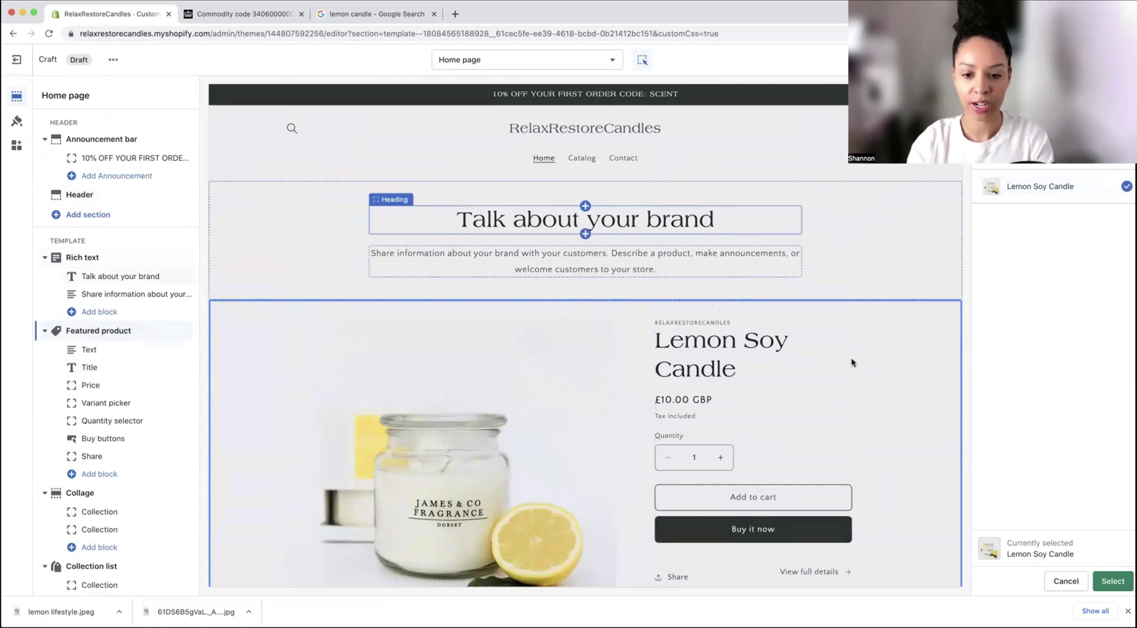
scroll(851, 357, "down", 1)
scroll(851, 356, "down", 3)
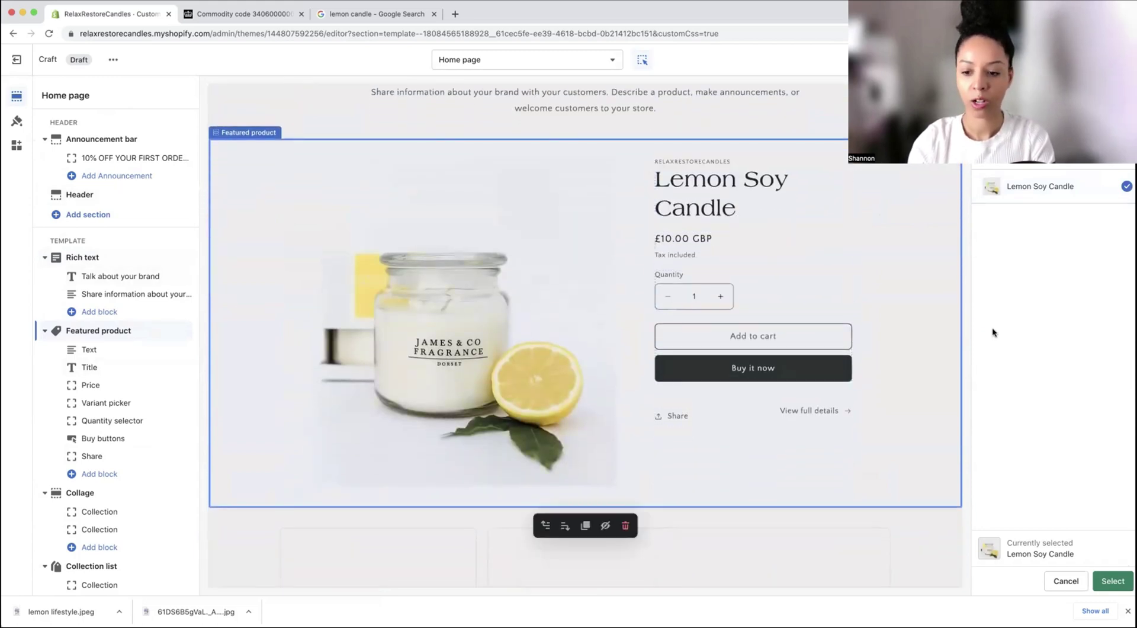
Step: Set the Featured product section's color scheme to Background 2 and place its image to the right of the product details
left_click(107, 368)
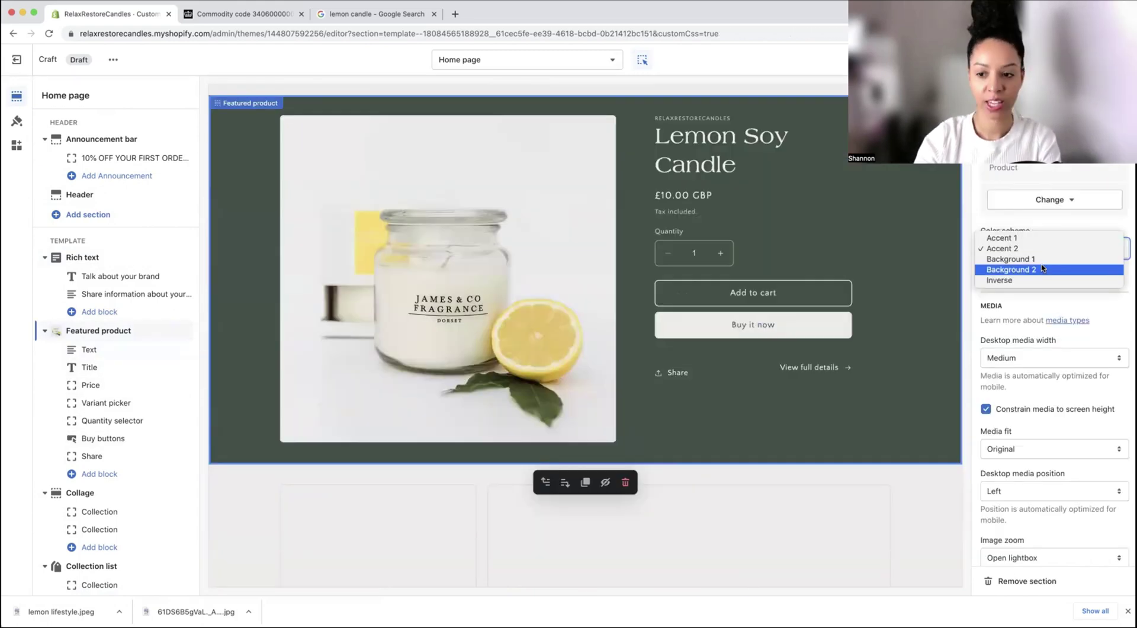
left_click(1043, 269)
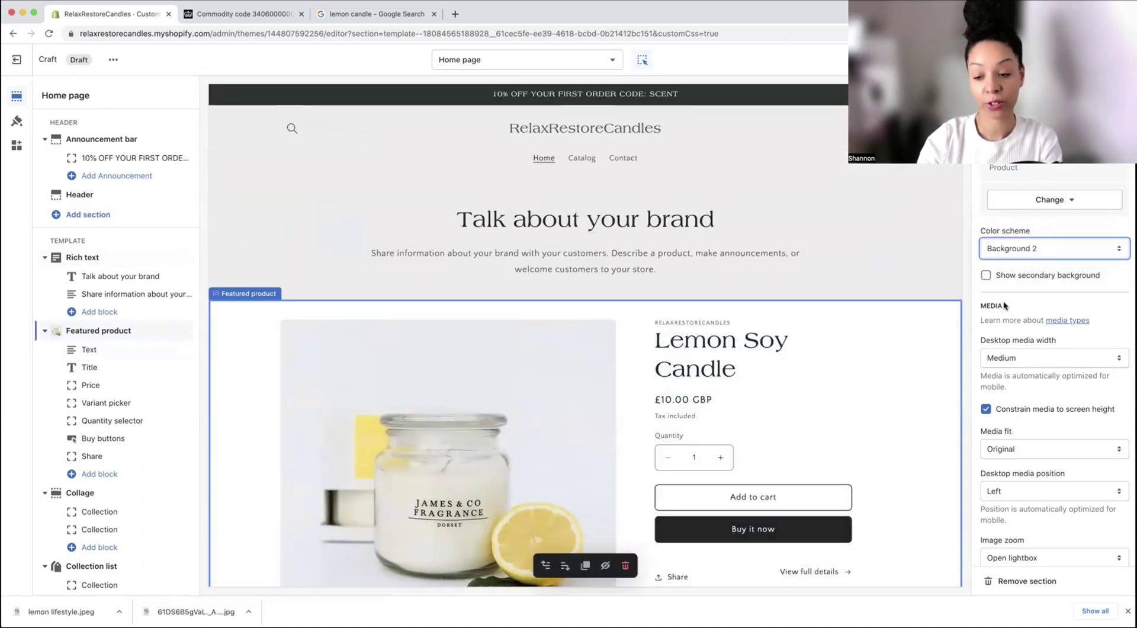
scroll(1048, 383, "down", 5)
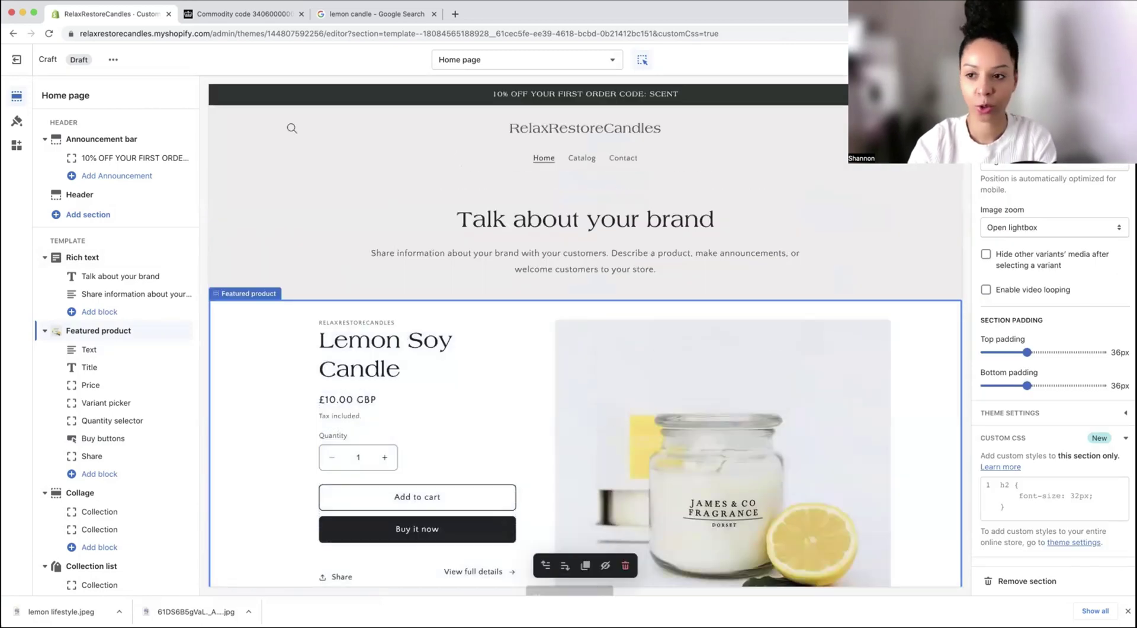
Step: Save and publish the Craft theme in place of Dawn, and view the live storefront in its own browser tab
left_click(1108, 59)
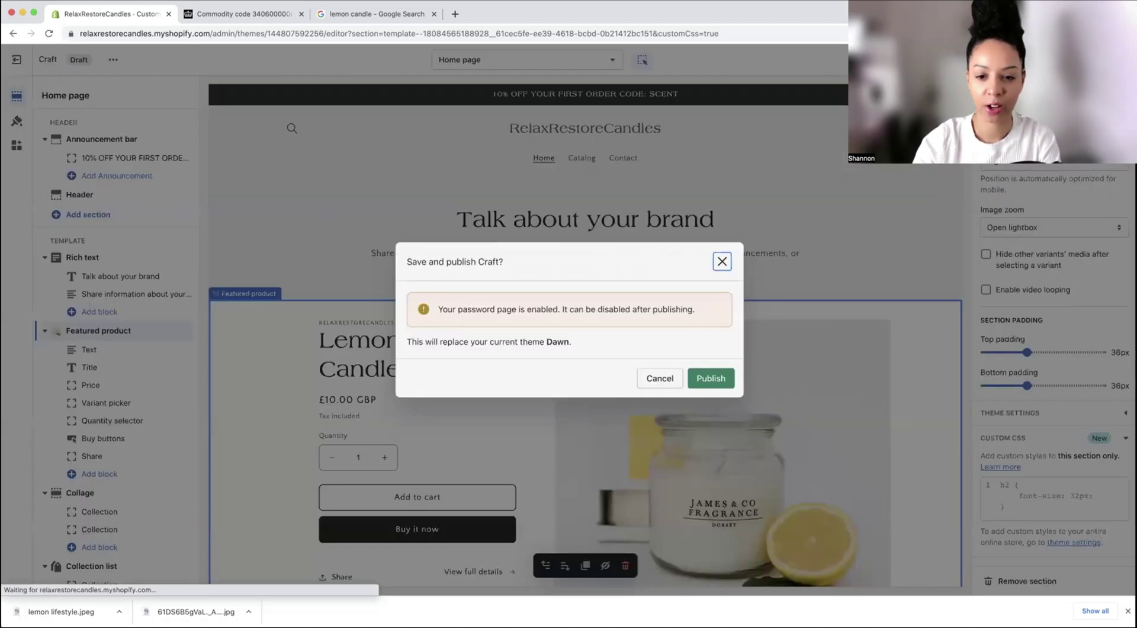
left_click(705, 377)
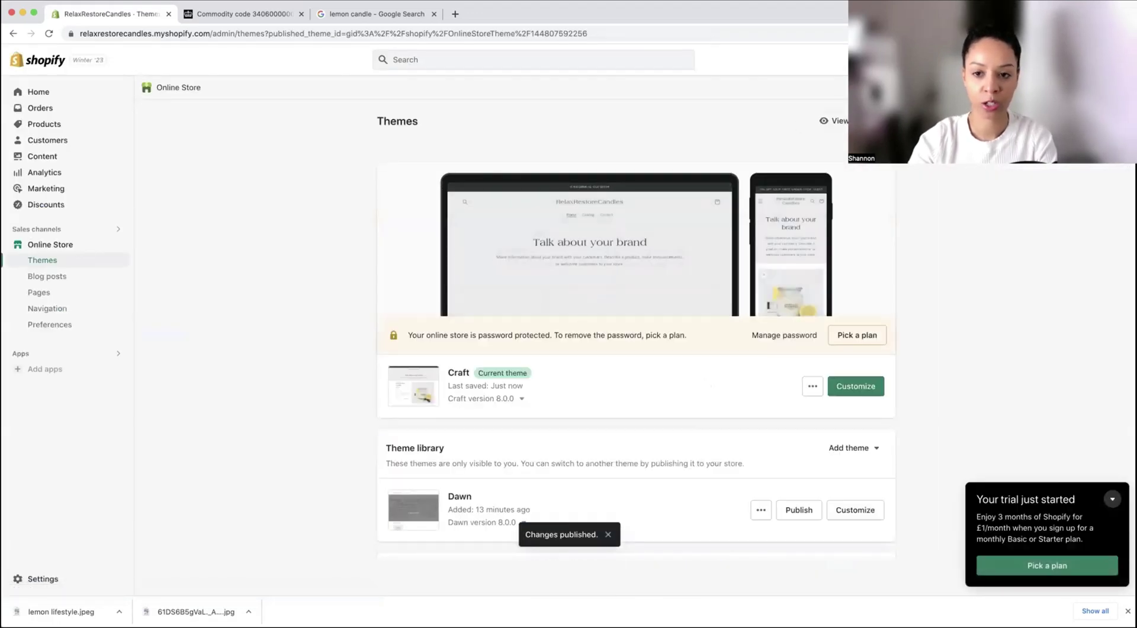
left_click(812, 385)
left_click(791, 410)
key("ctrl+shift+Tab")
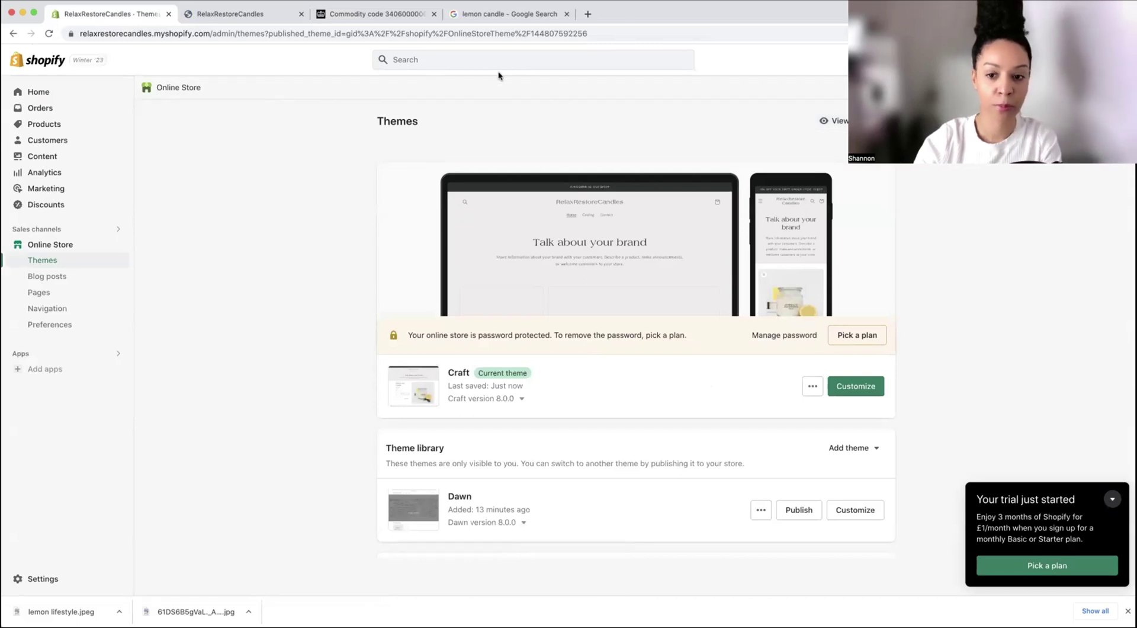
left_click(269, 17)
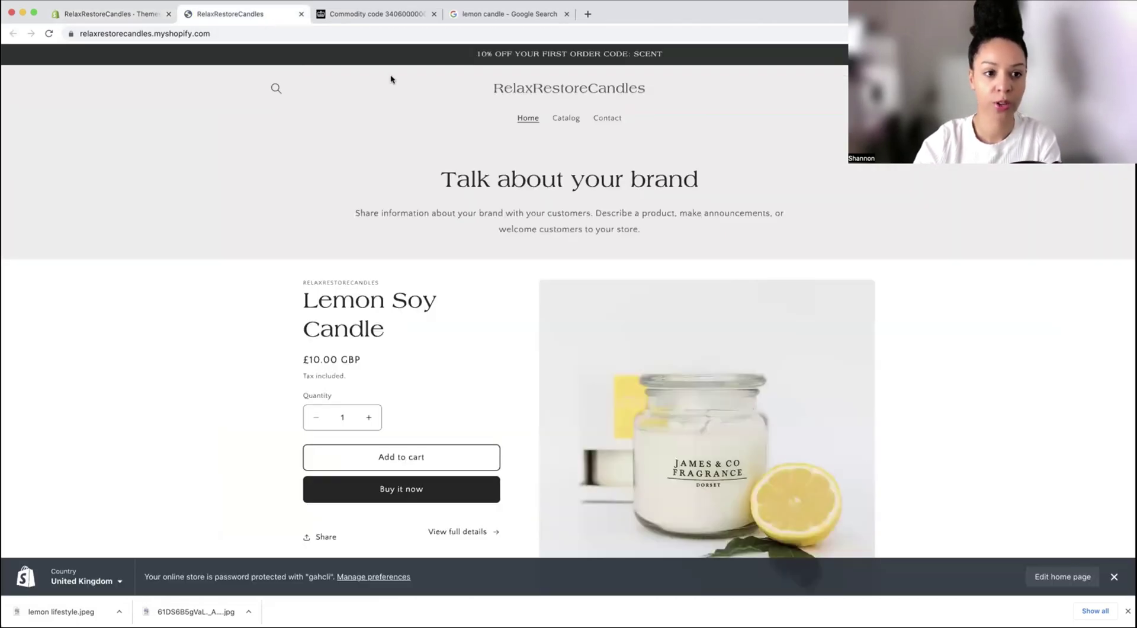
key("ctrl+shift+Tab")
left_click(231, 19)
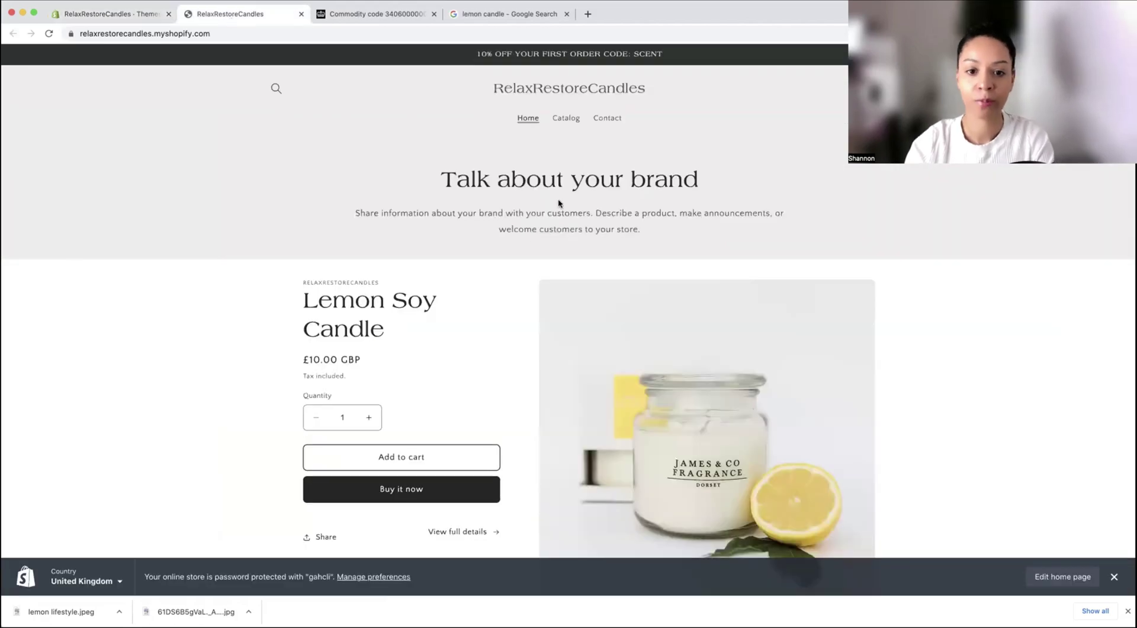
Step: Add one Lemon Soy Candle to the cart on the storefront's home page and review the cart page
scroll(322, 115, "down", 3)
scroll(323, 116, "up", 1)
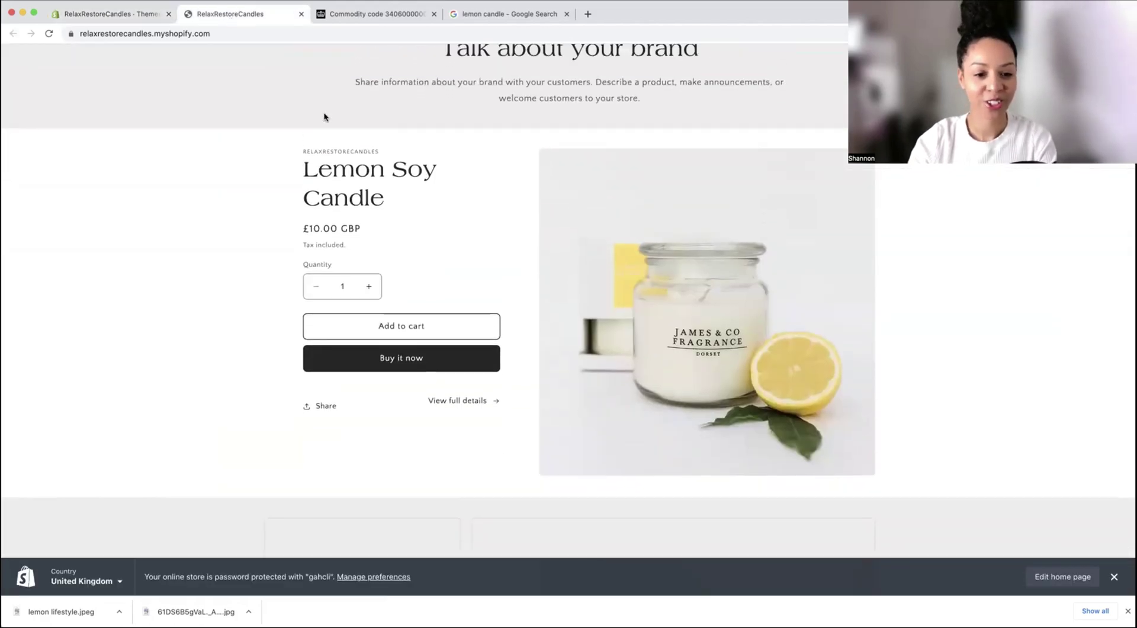
left_click(416, 341)
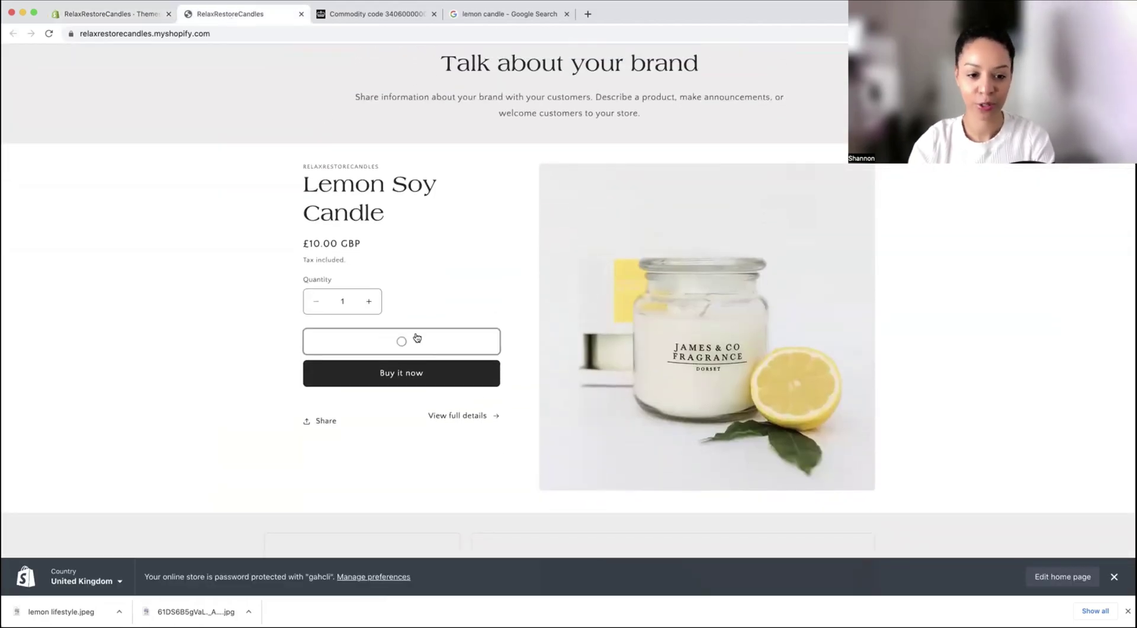
scroll(550, 296, "up", 2)
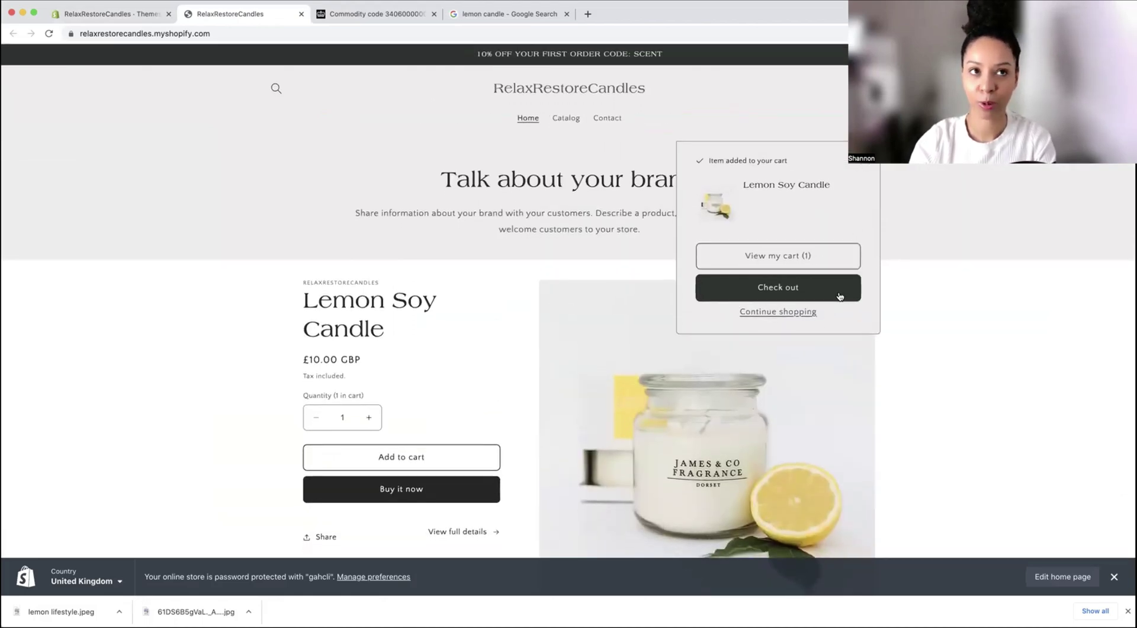
left_click(802, 256)
scroll(801, 260, "down", 2)
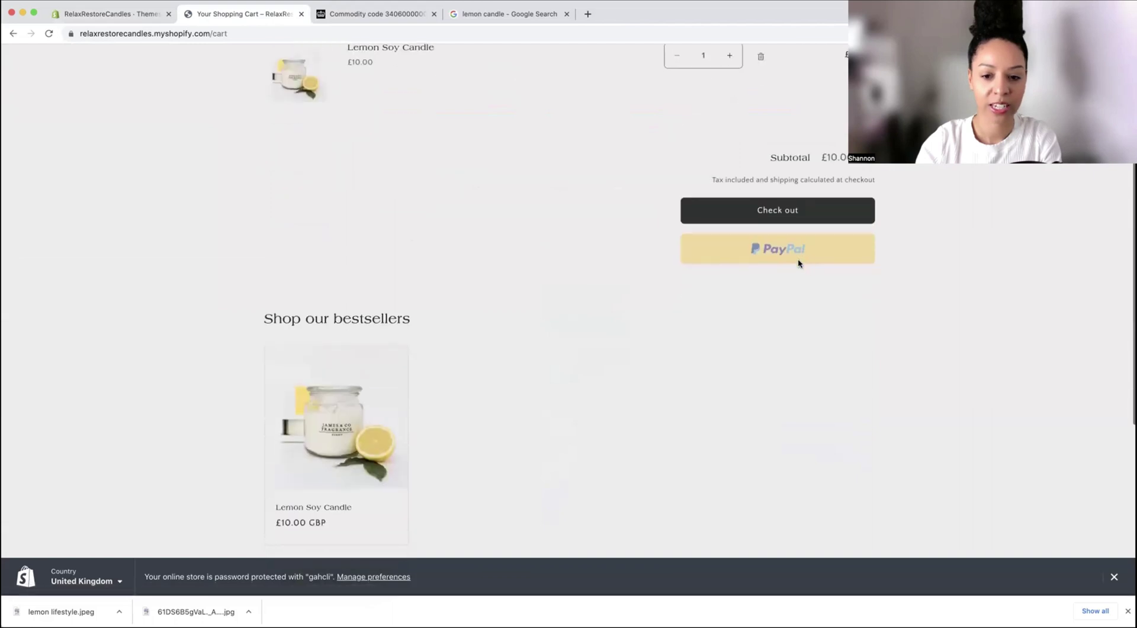
scroll(770, 267, "up", 4)
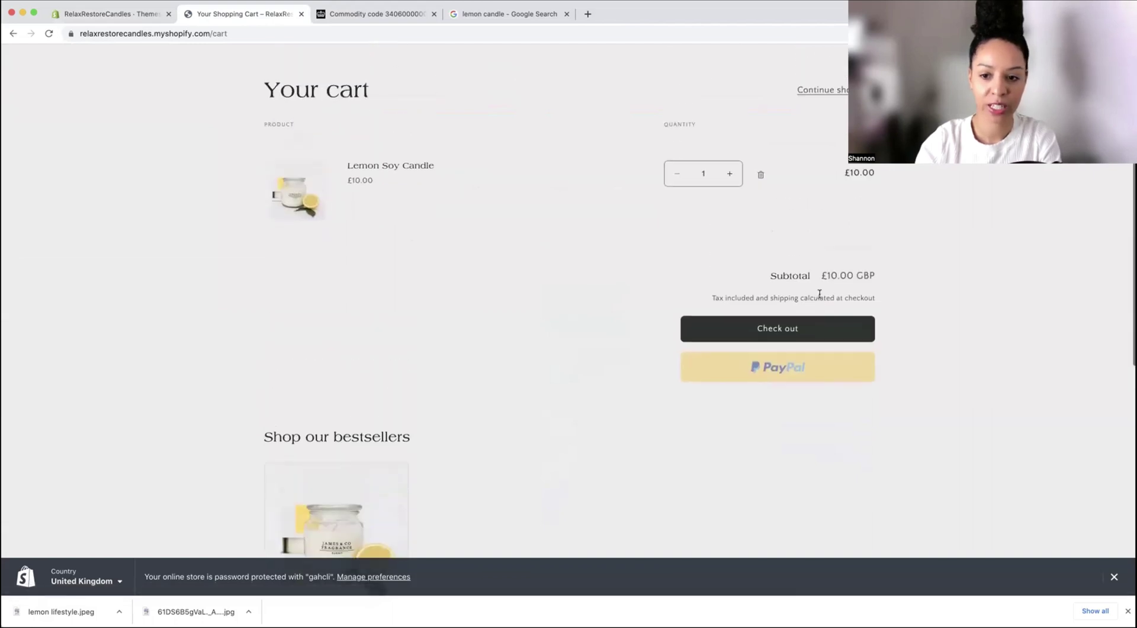
Step: Return to the Shopify admin and open the store's Payments settings
left_click(126, 17)
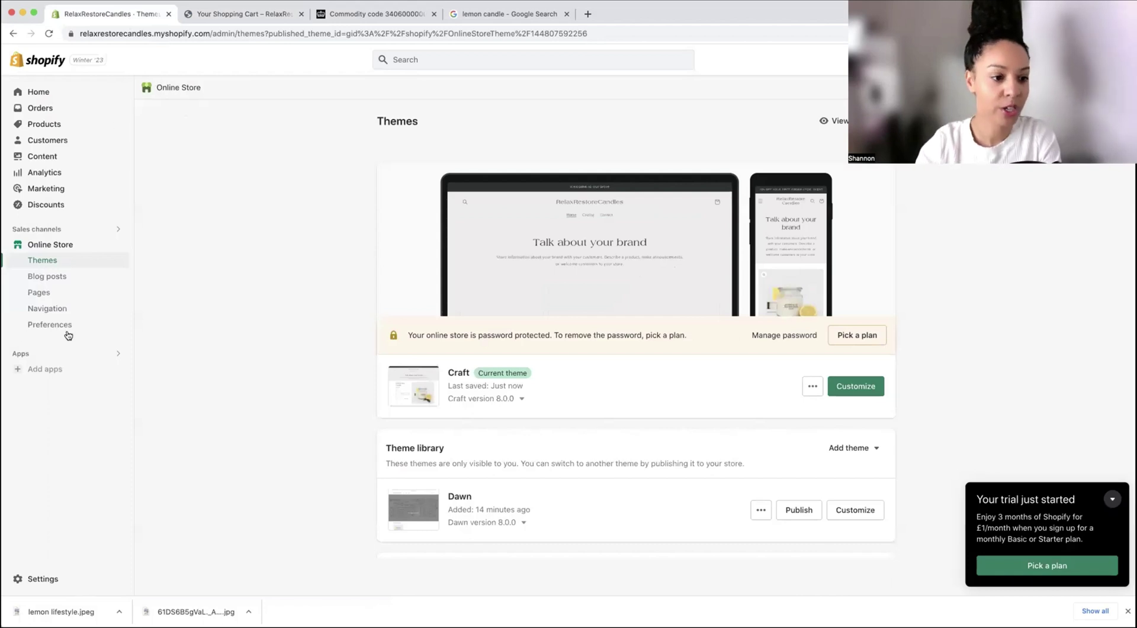
left_click(51, 580)
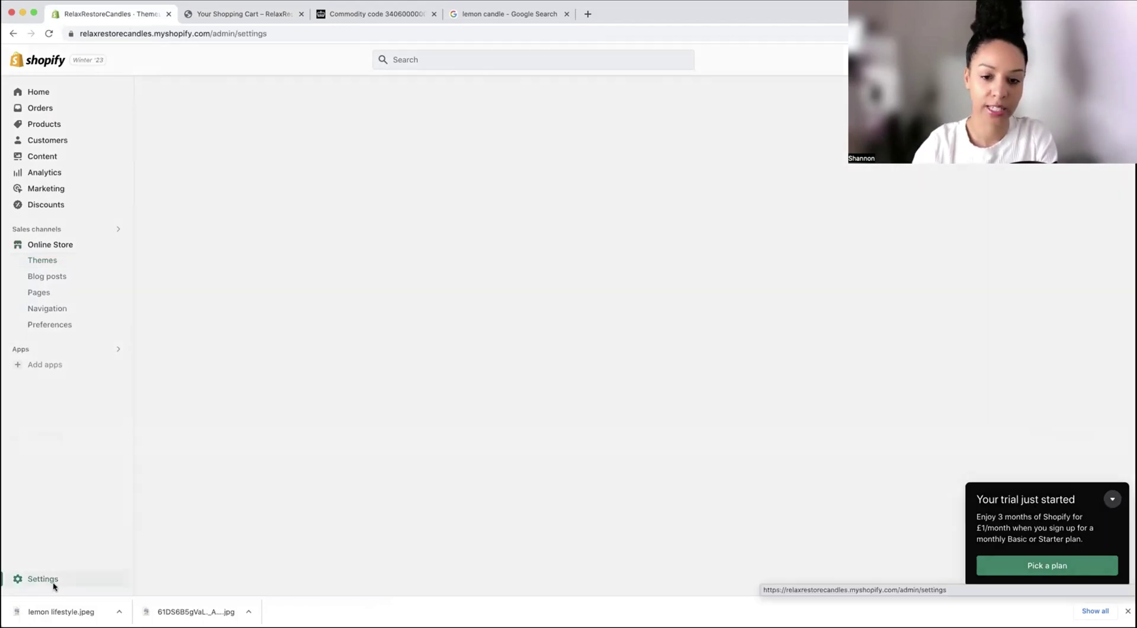
left_click(287, 246)
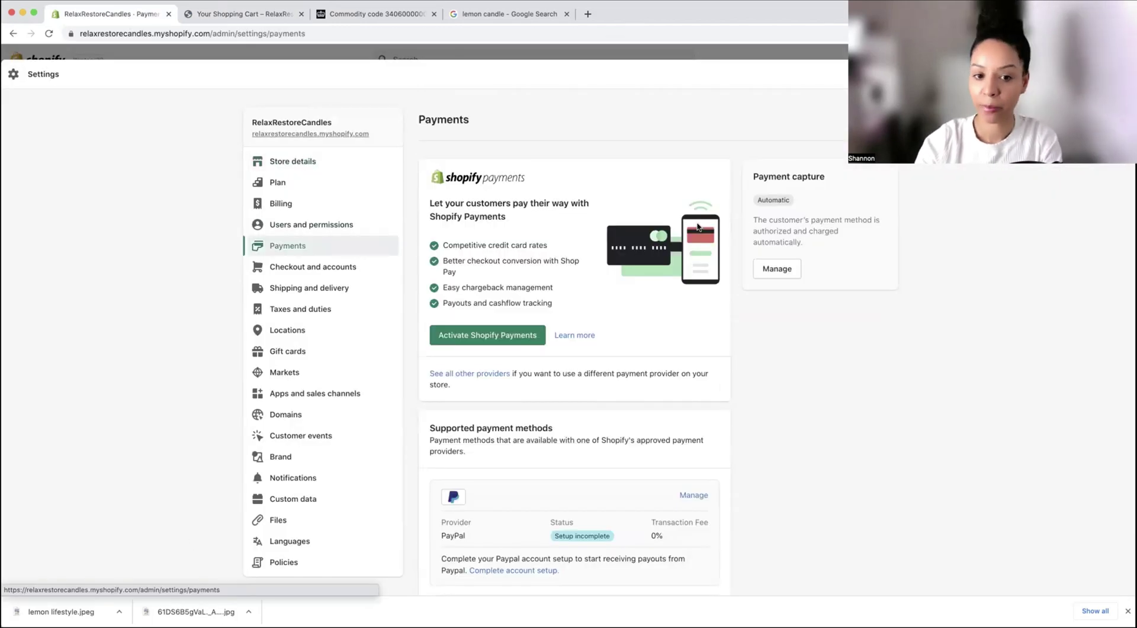
Step: Open the page for adding supported payment methods and search the payment methods for "KLARNA"
scroll(693, 224, "down", 5)
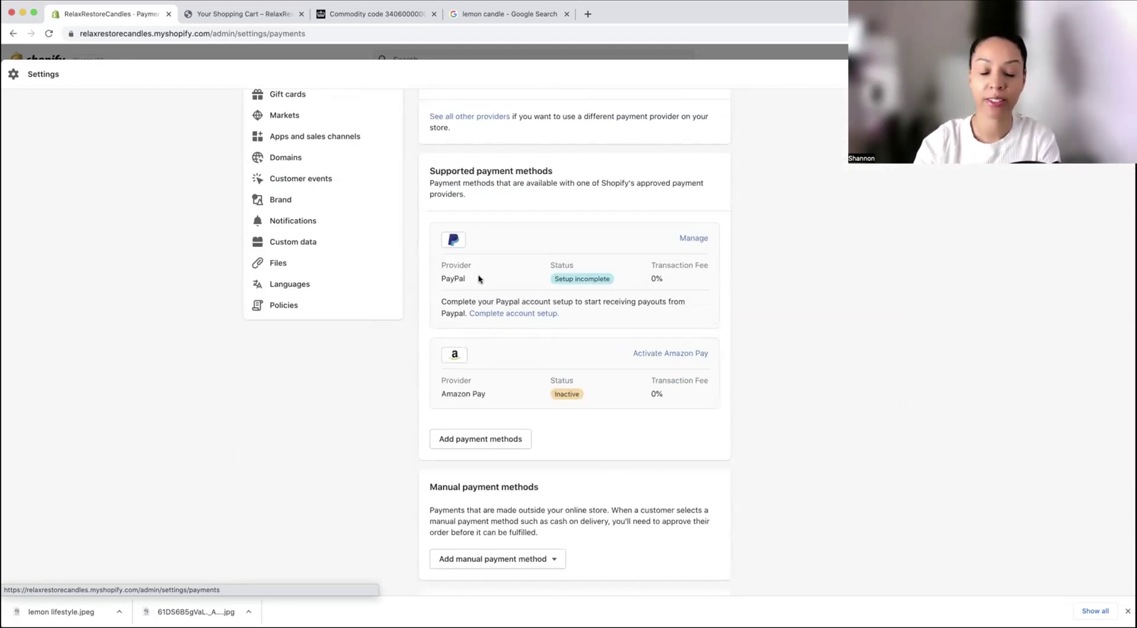
scroll(478, 279, "down", 3)
left_click(508, 372)
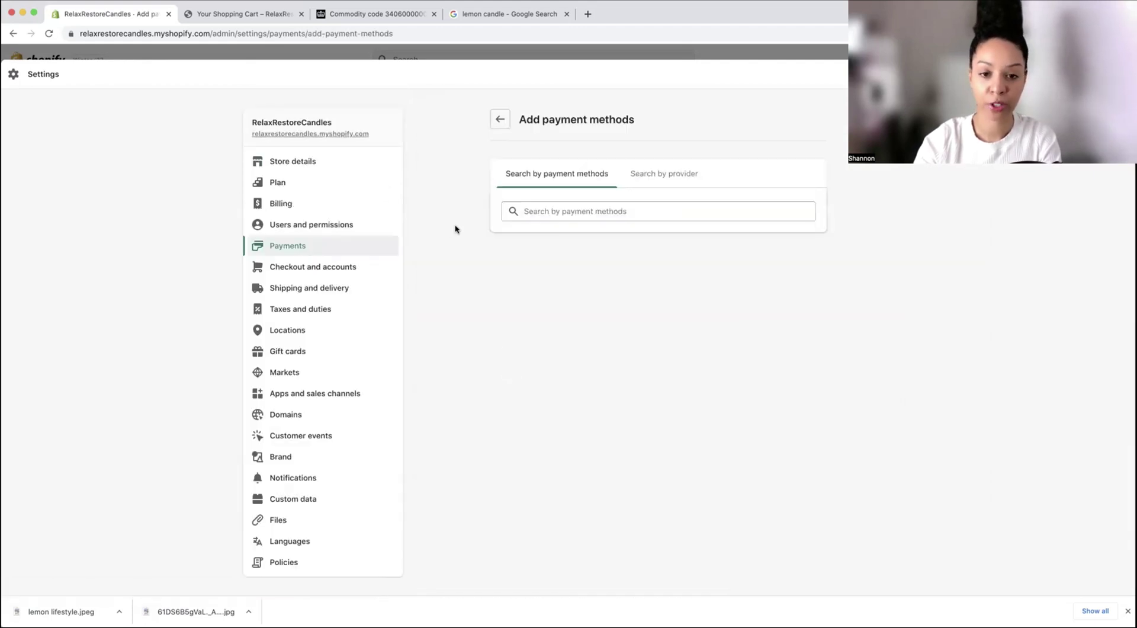
left_click(570, 214)
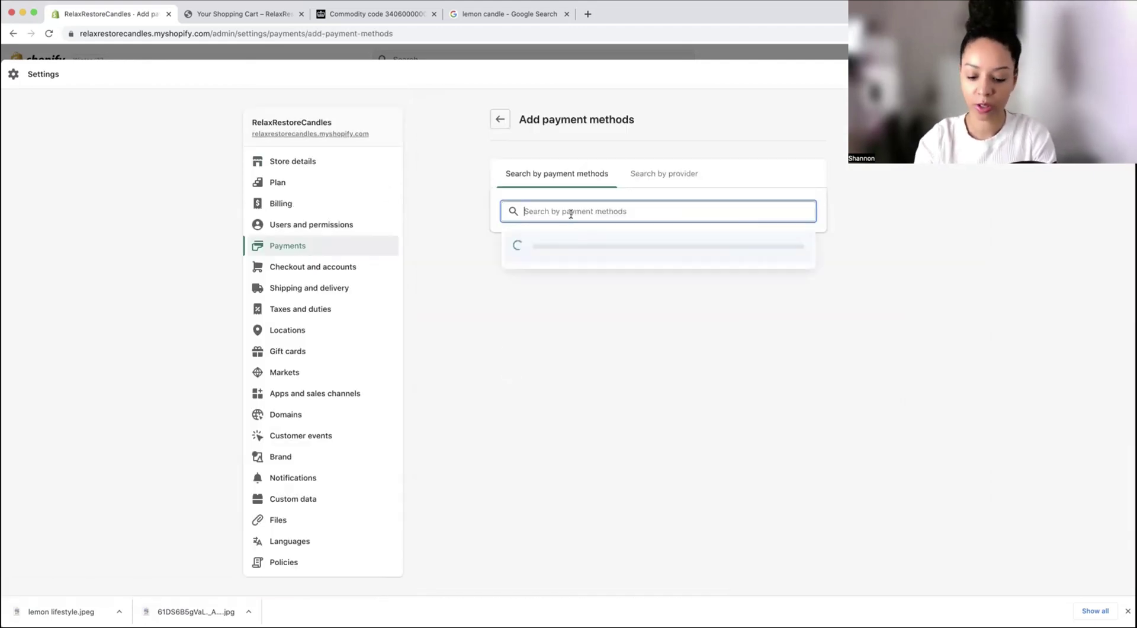
type("KLARNA")
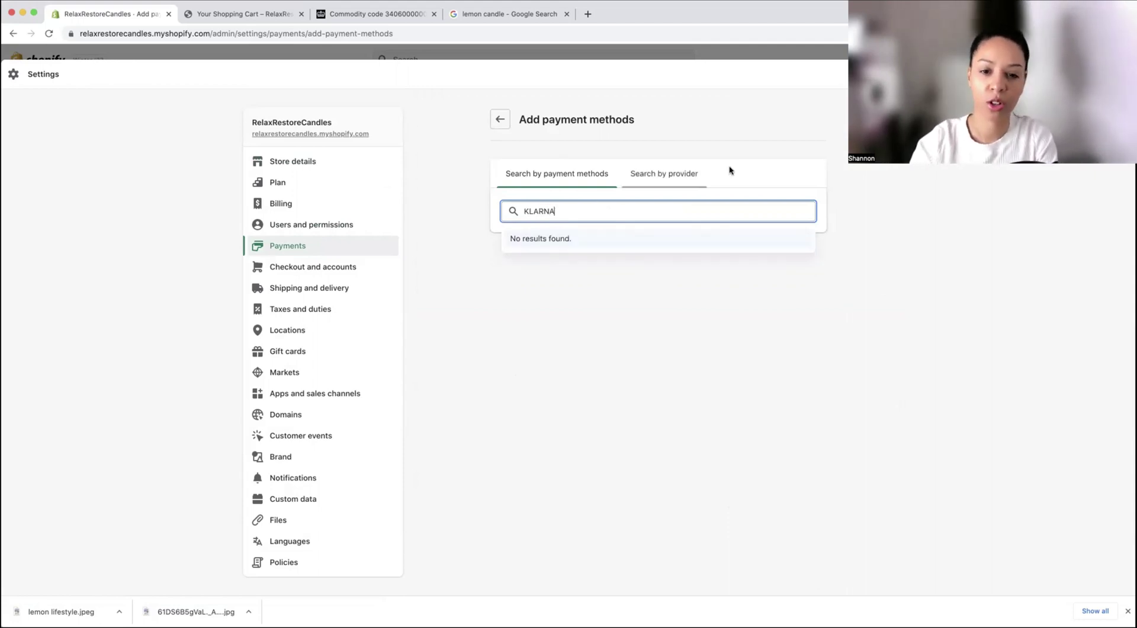
Step: Search by provider for "KLARN" instead, and return to the Payments settings
left_click(686, 177)
left_click(553, 212)
type("K")
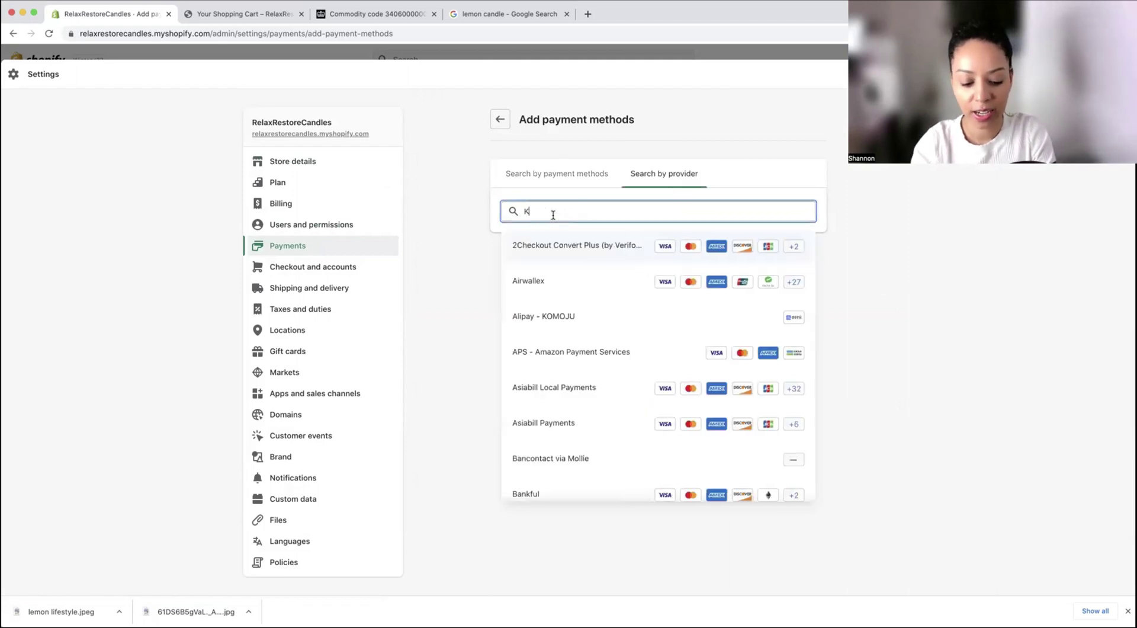
type("LARN")
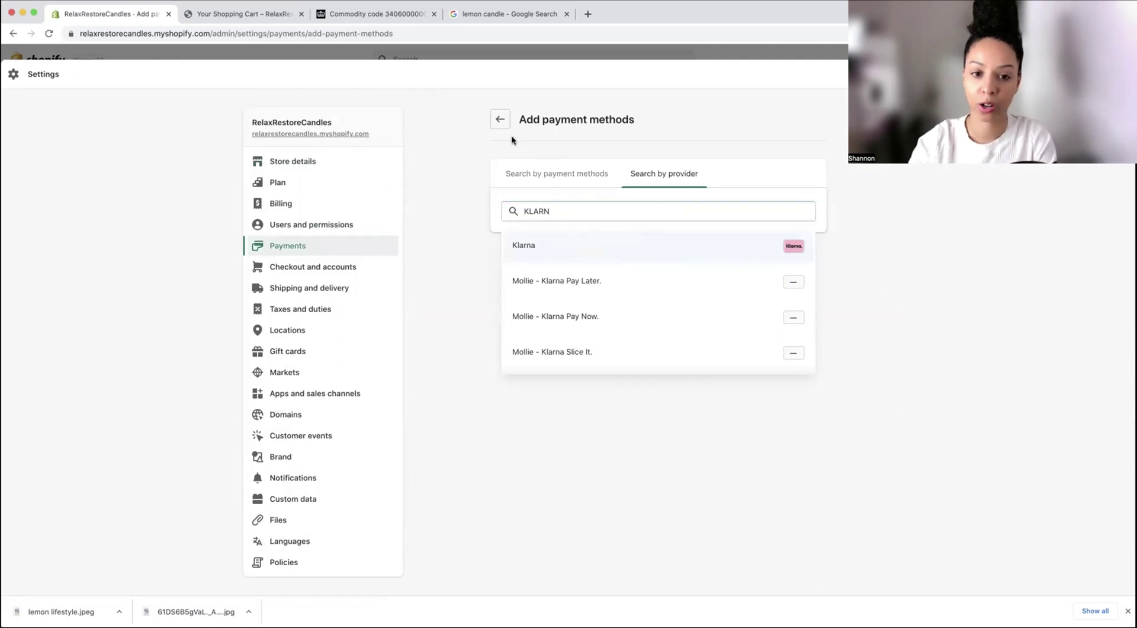
left_click(500, 118)
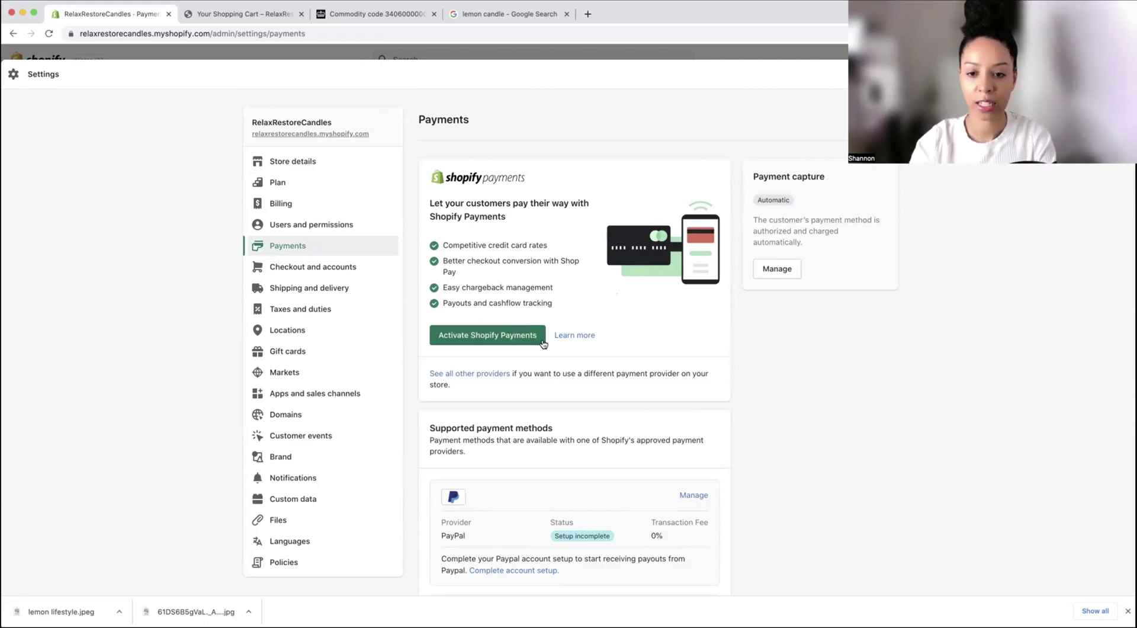
Step: Try allowing customer self-serve returns in the Checkout and accounts settings
left_click(341, 268)
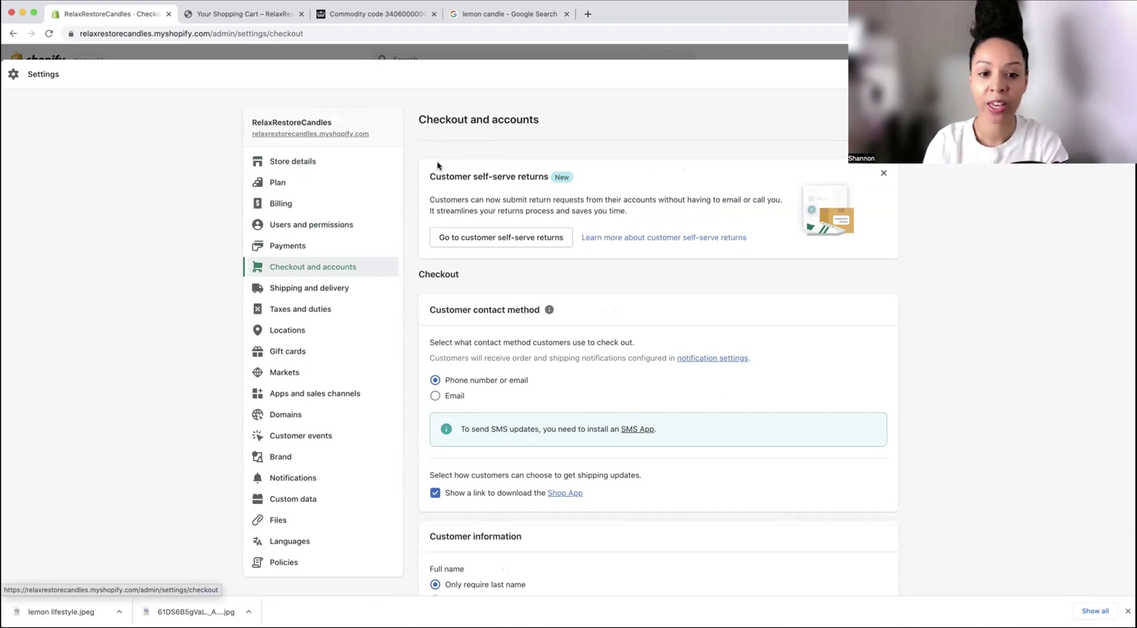
scroll(487, 242, "down", 15)
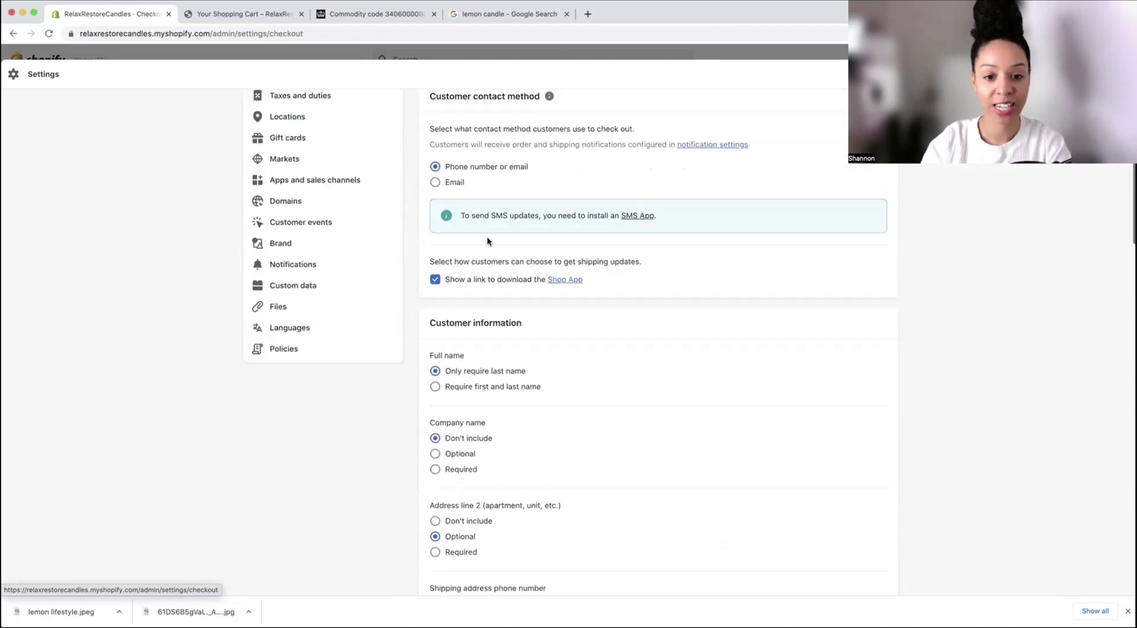
scroll(487, 240, "down", 3)
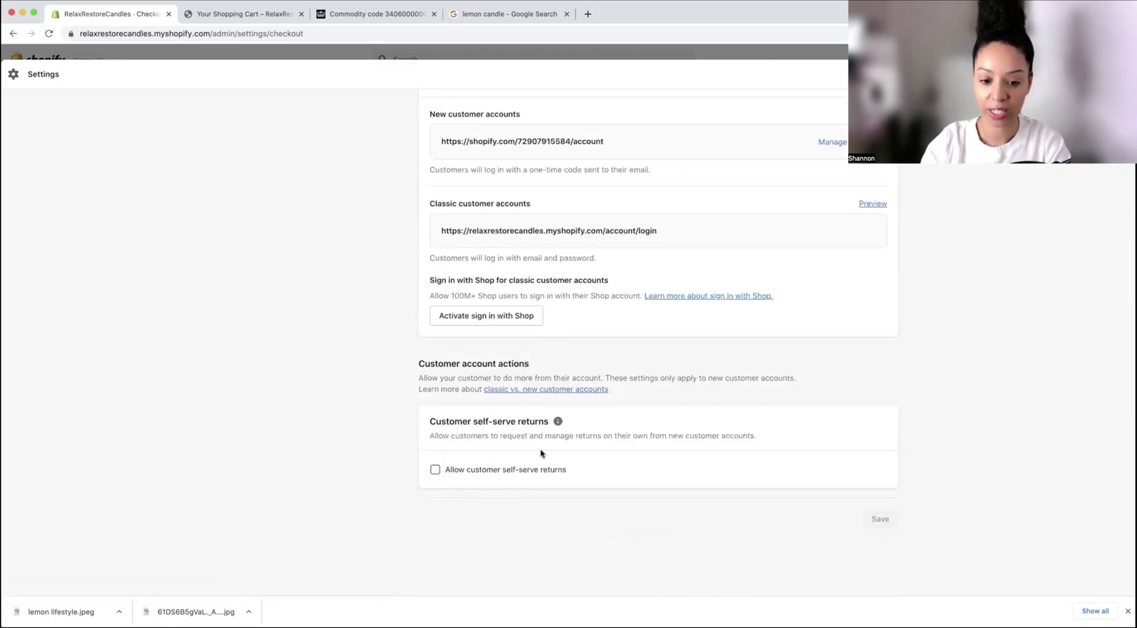
left_click(492, 470)
scroll(505, 443, "down", 2)
scroll(505, 448, "down", 2)
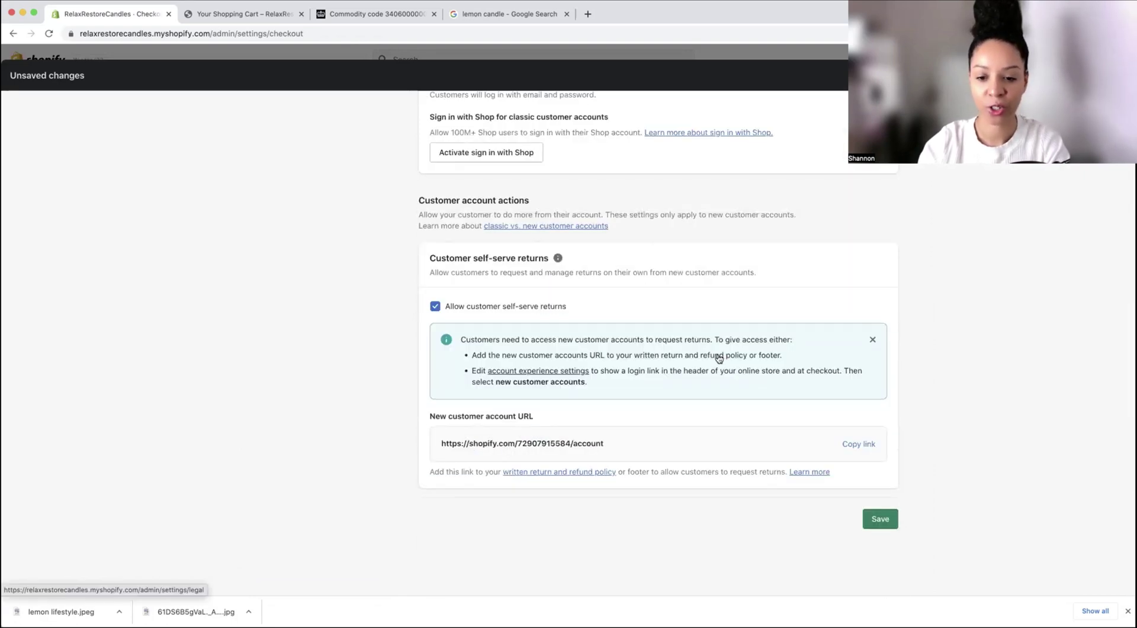
scroll(717, 358, "up", 1)
left_click(448, 341)
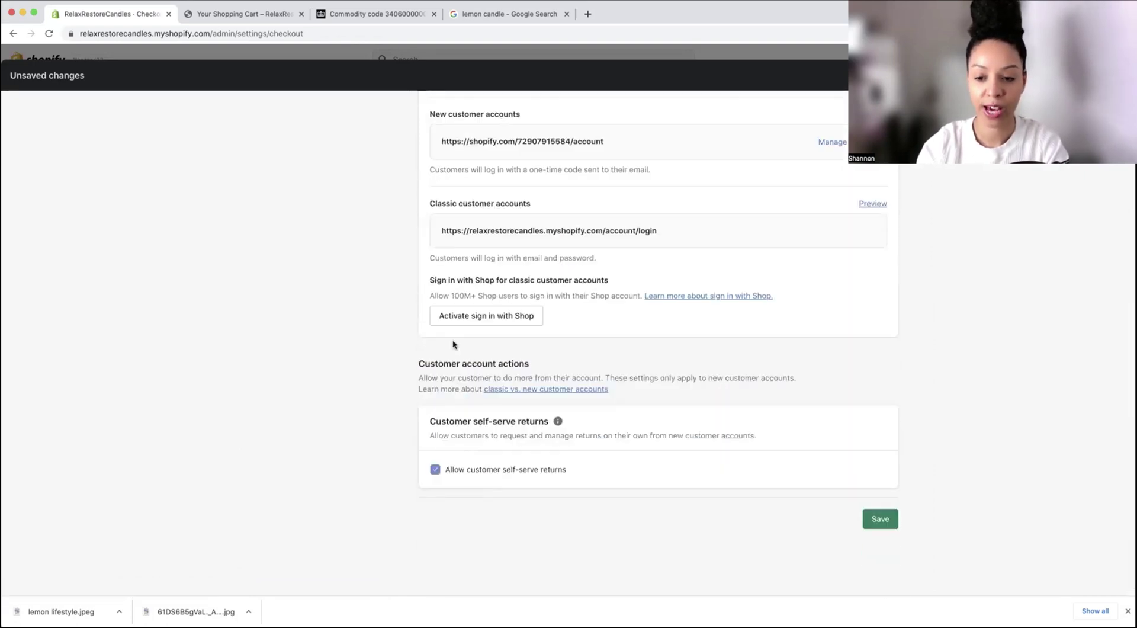
Step: Examine the account experience, order processing, tipping, customer information and contact method options of the checkout settings
scroll(353, 346, "up", 5)
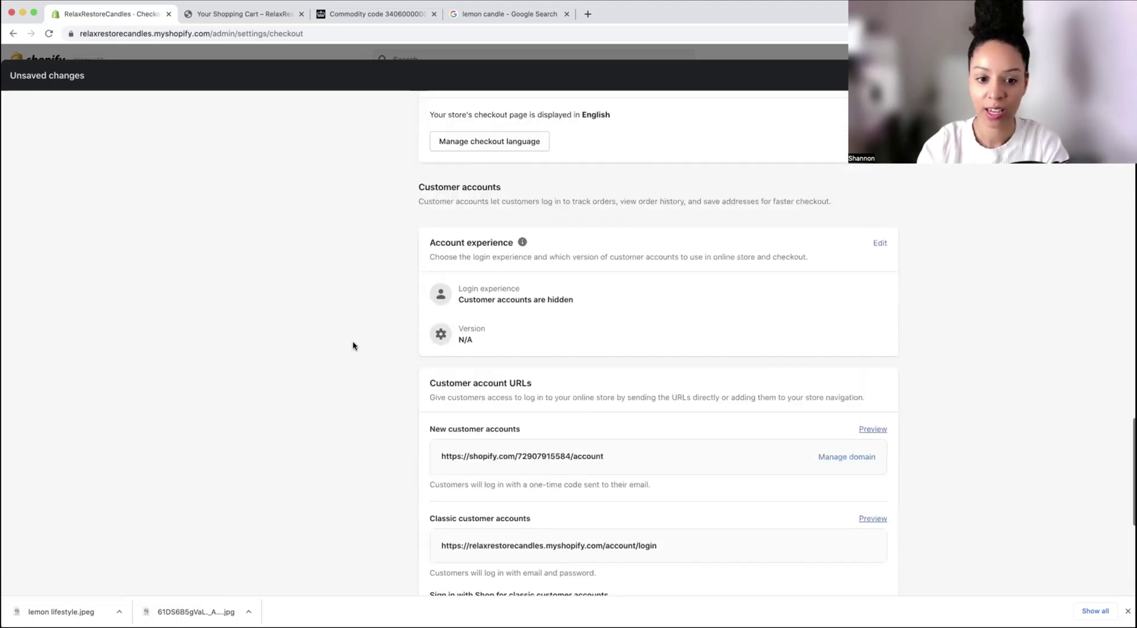
scroll(353, 346, "up", 10)
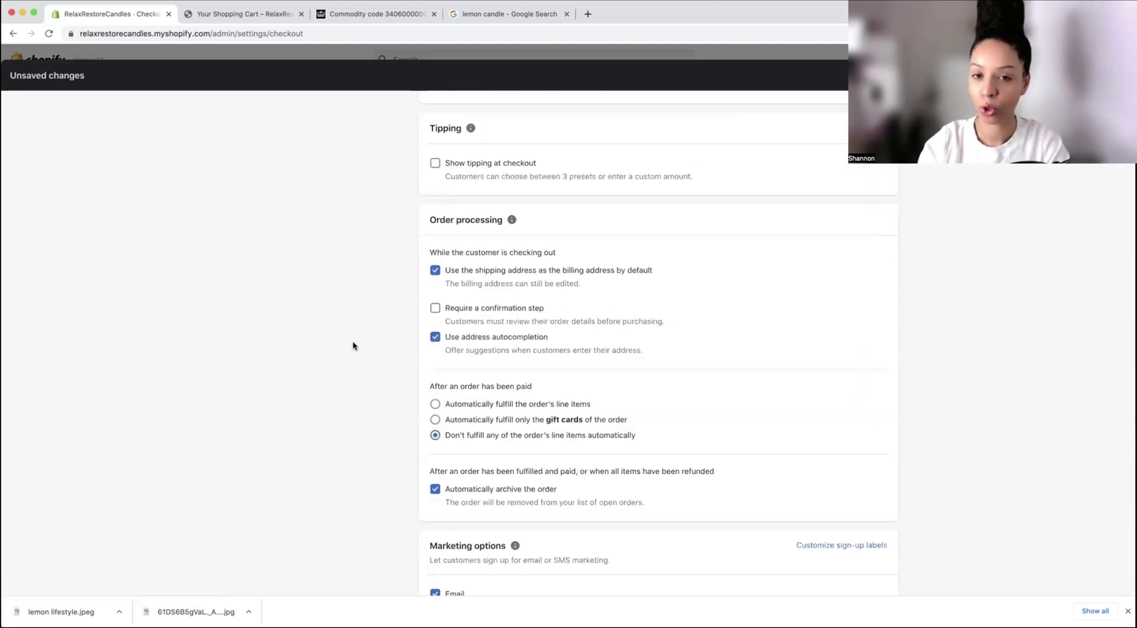
scroll(353, 346, "up", 7)
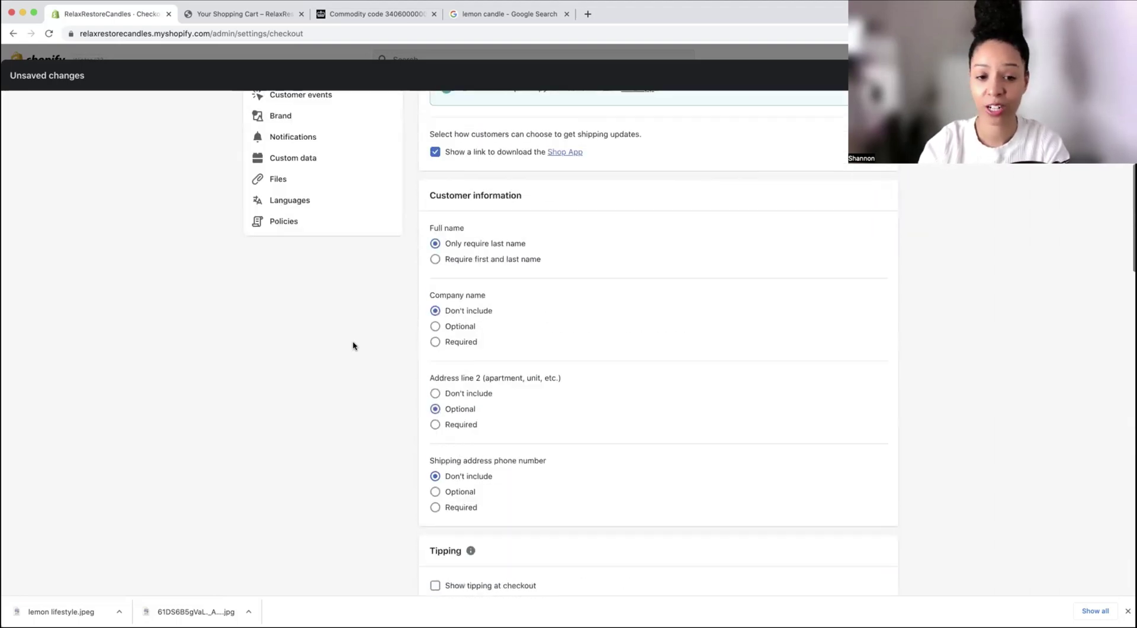
scroll(354, 346, "up", 4)
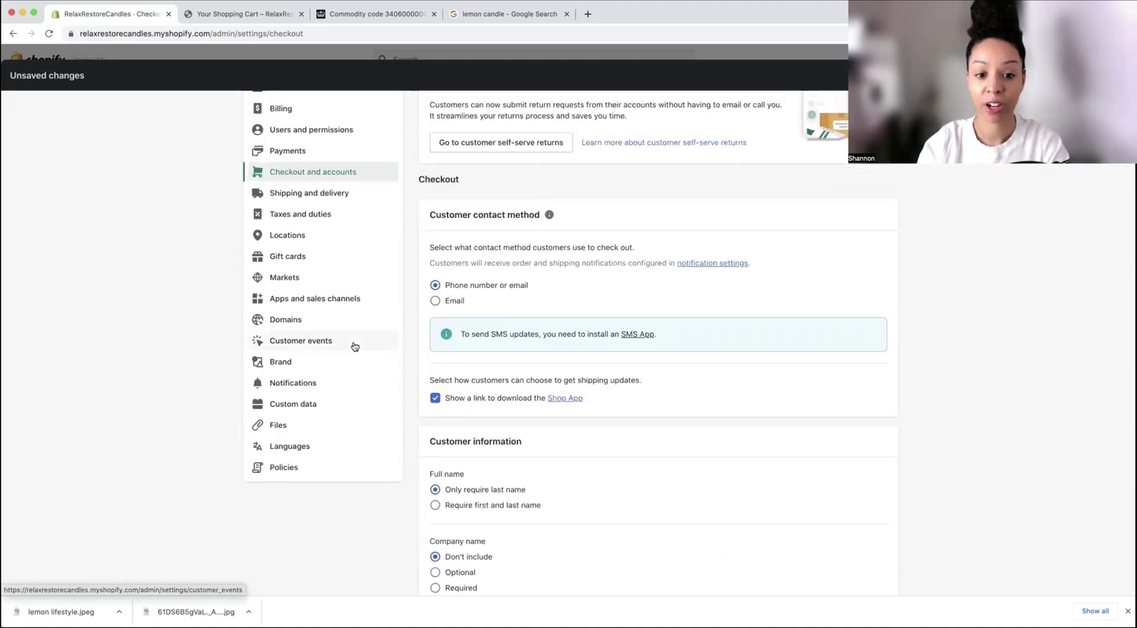
scroll(509, 316, "down", 8)
scroll(444, 296, "up", 2)
scroll(462, 308, "down", 2)
scroll(474, 314, "down", 1)
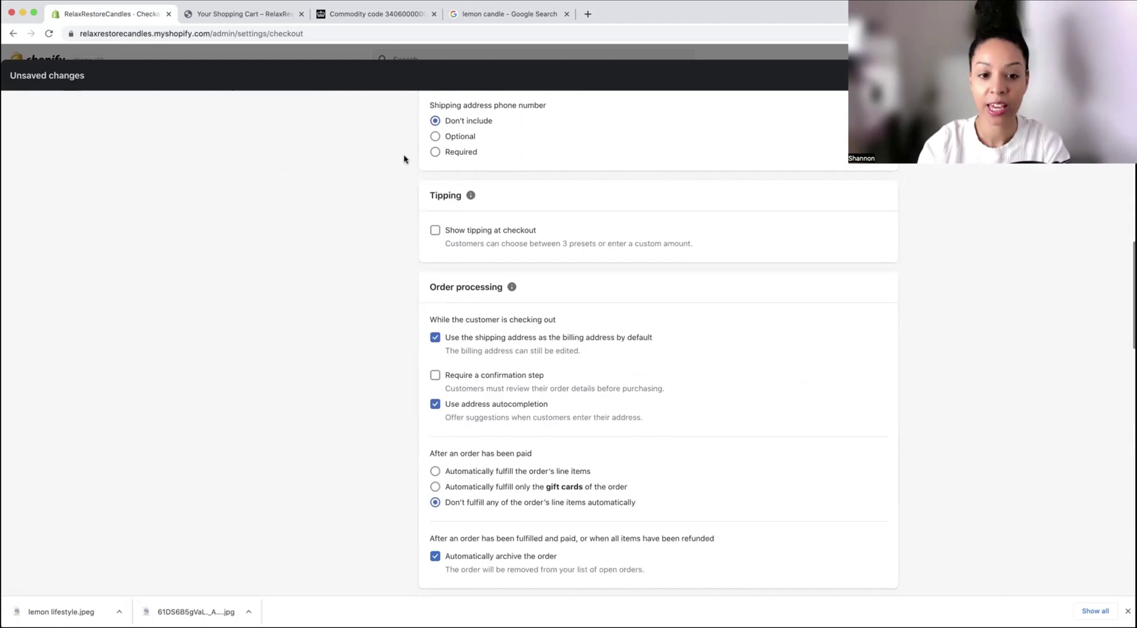
Step: Turn on tipping at checkout to view its preset percentages, and turn it off again
left_click(435, 233)
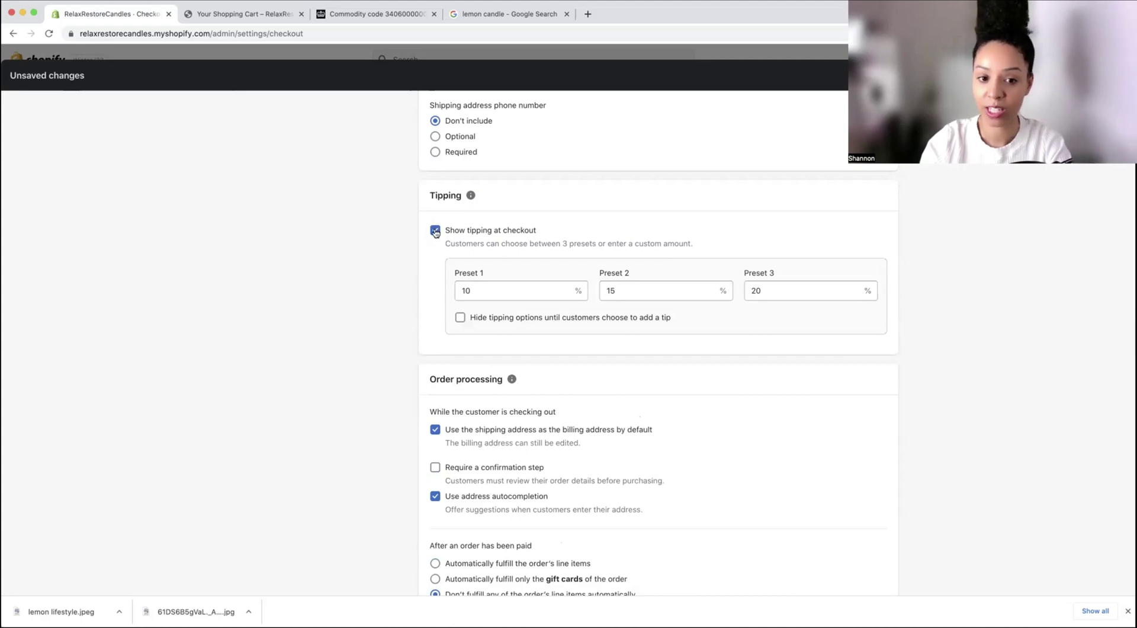
left_click(435, 232)
scroll(366, 207, "down", 2)
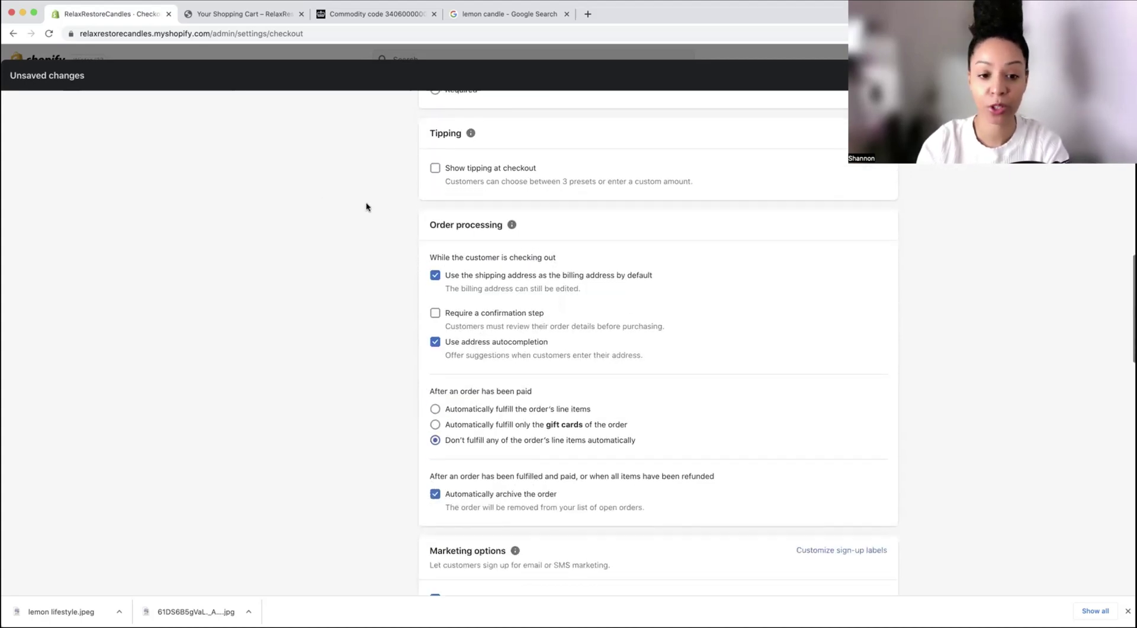
scroll(366, 206, "up", 10)
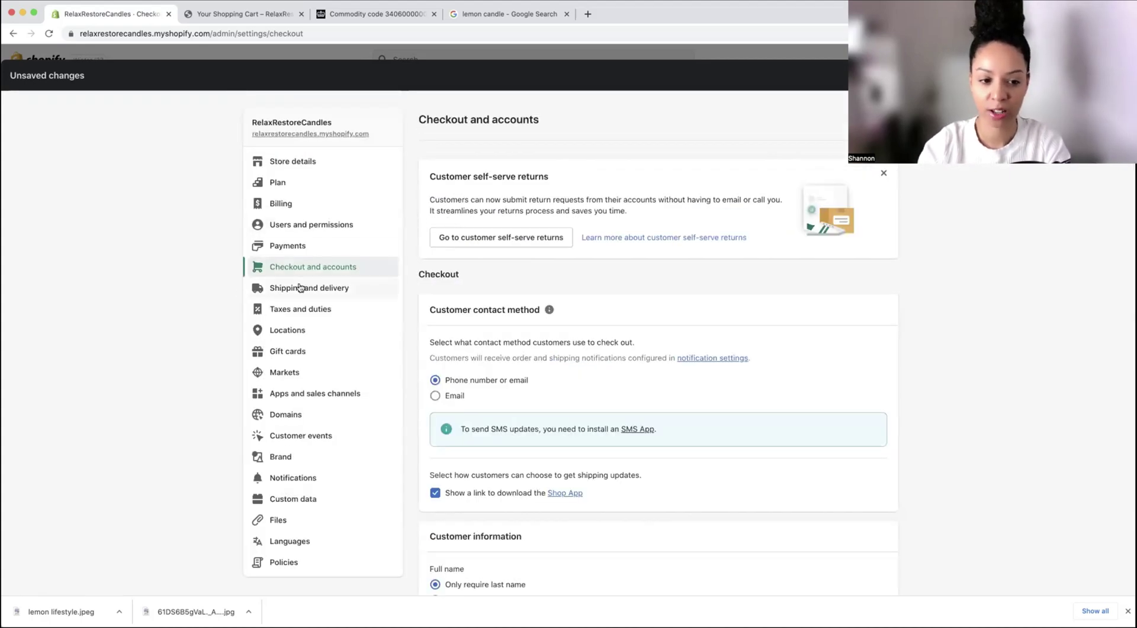
Step: Open the general shipping rates from the Shipping and delivery settings and review the rates of each shipping zone
left_click(318, 288)
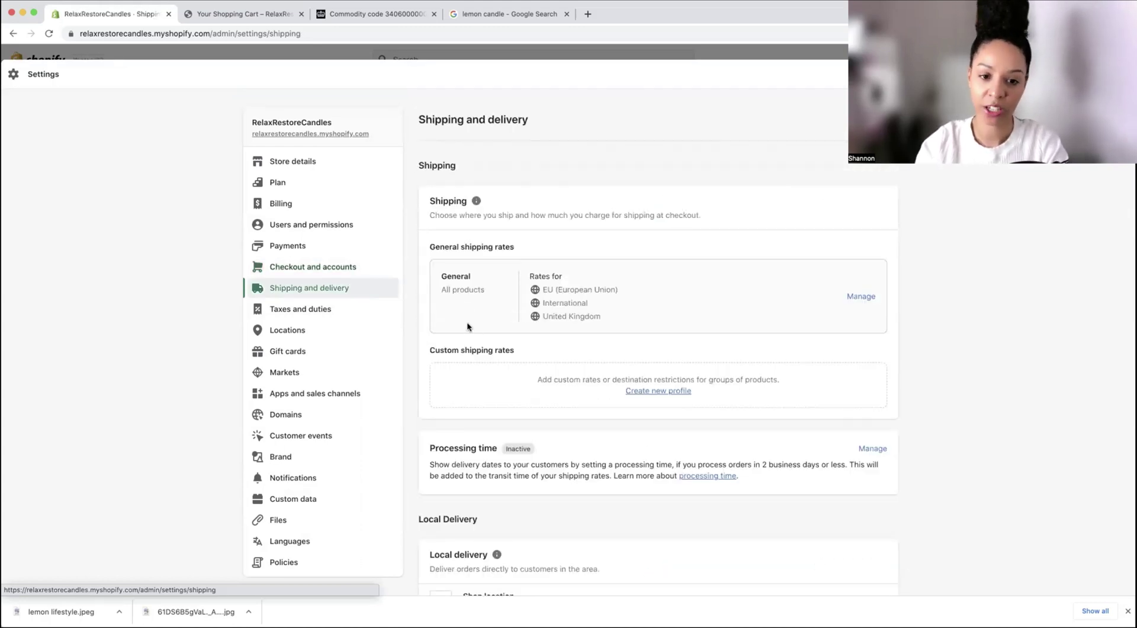
scroll(467, 322, "down", 3)
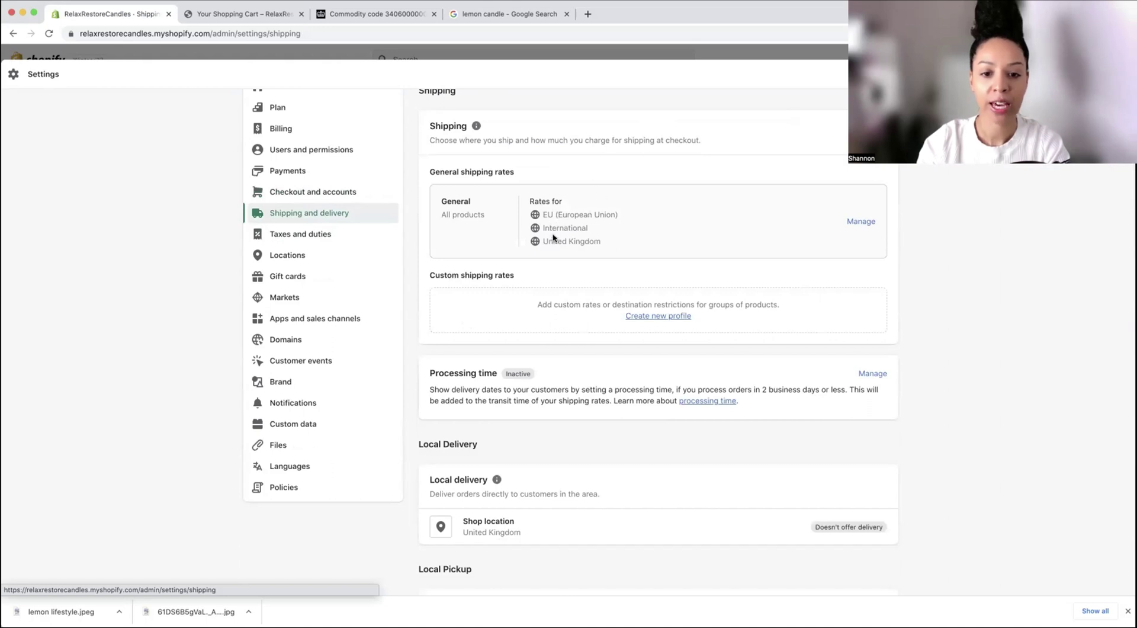
left_click(853, 221)
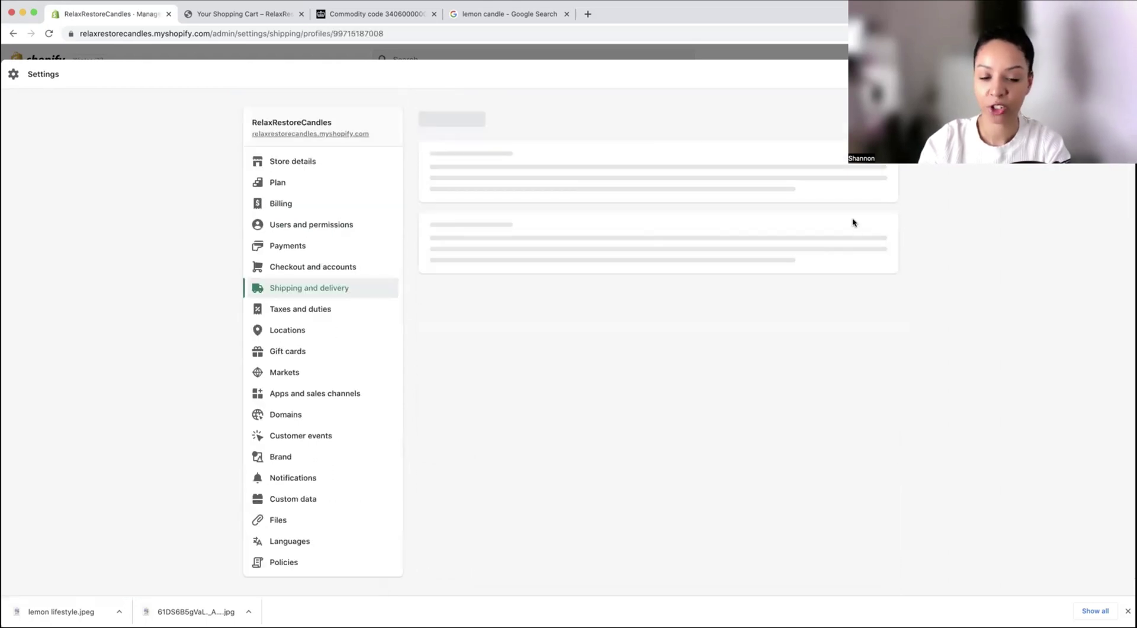
scroll(601, 233, "down", 4)
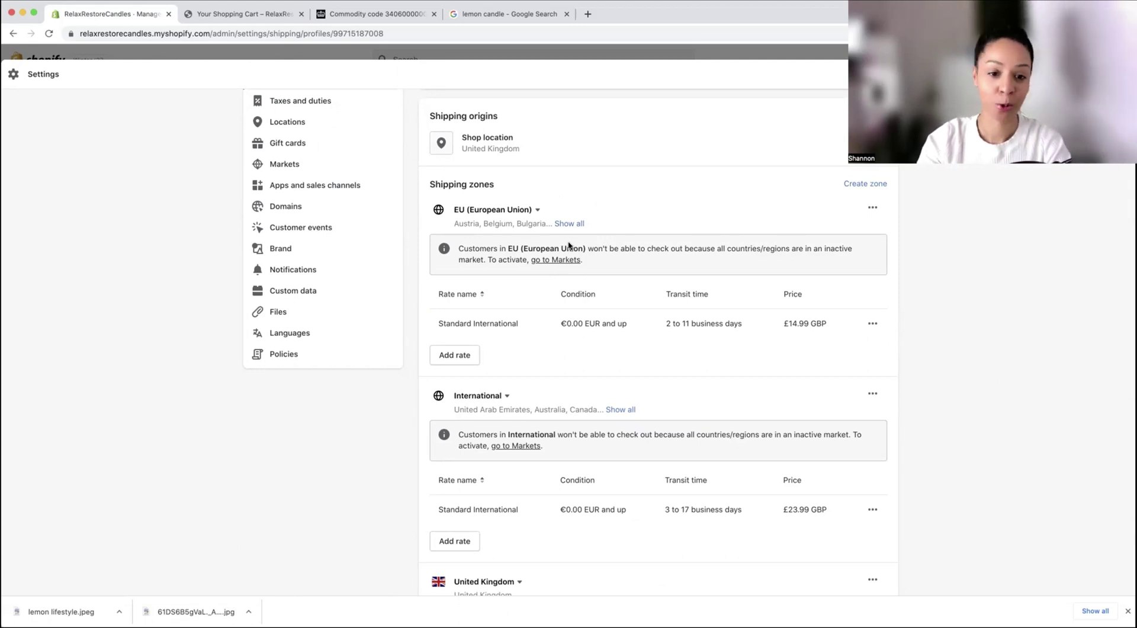
scroll(568, 245, "down", 2)
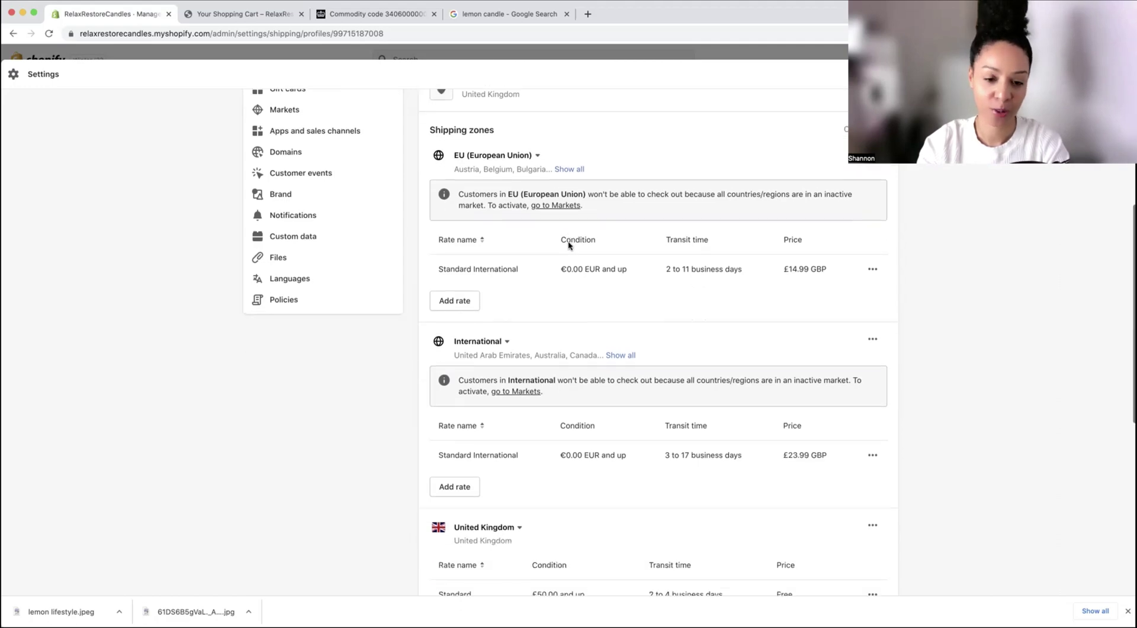
scroll(569, 244, "down", 7)
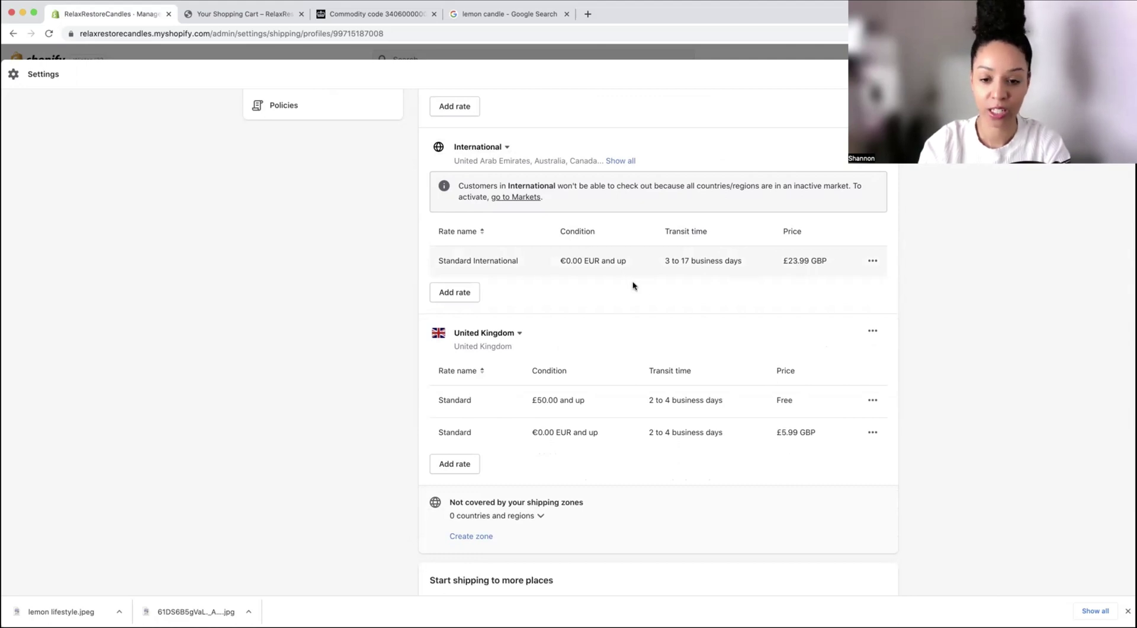
Step: Add an Express International (2 to 11 business days) rate priced at £30.00 to the International shipping zone
left_click(668, 264)
left_click(470, 318)
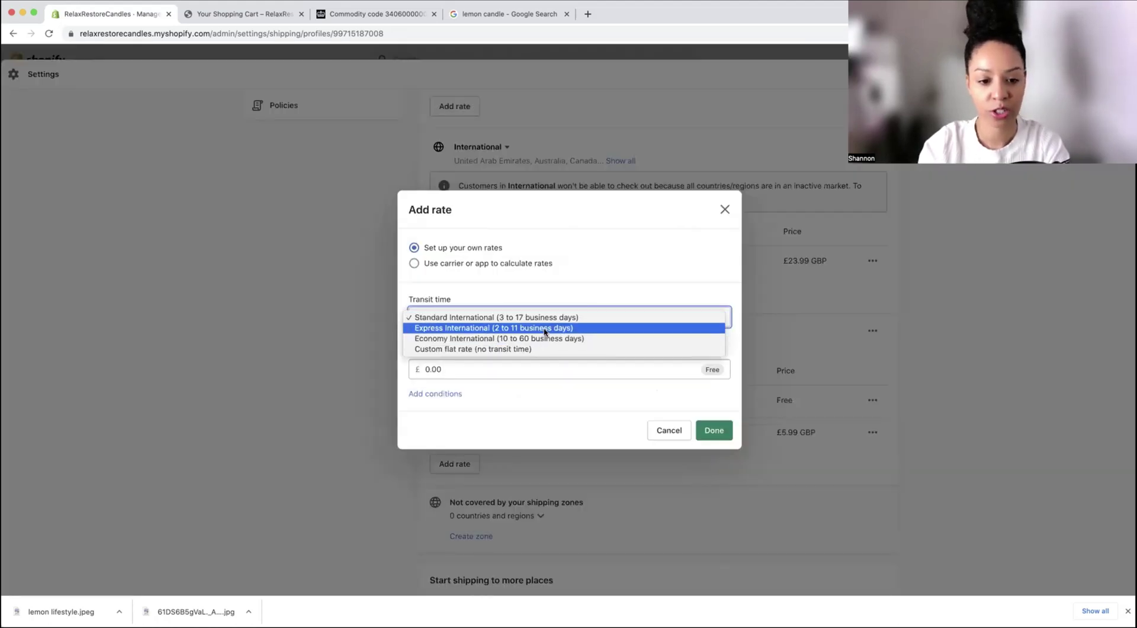
left_click(500, 328)
left_click(503, 370)
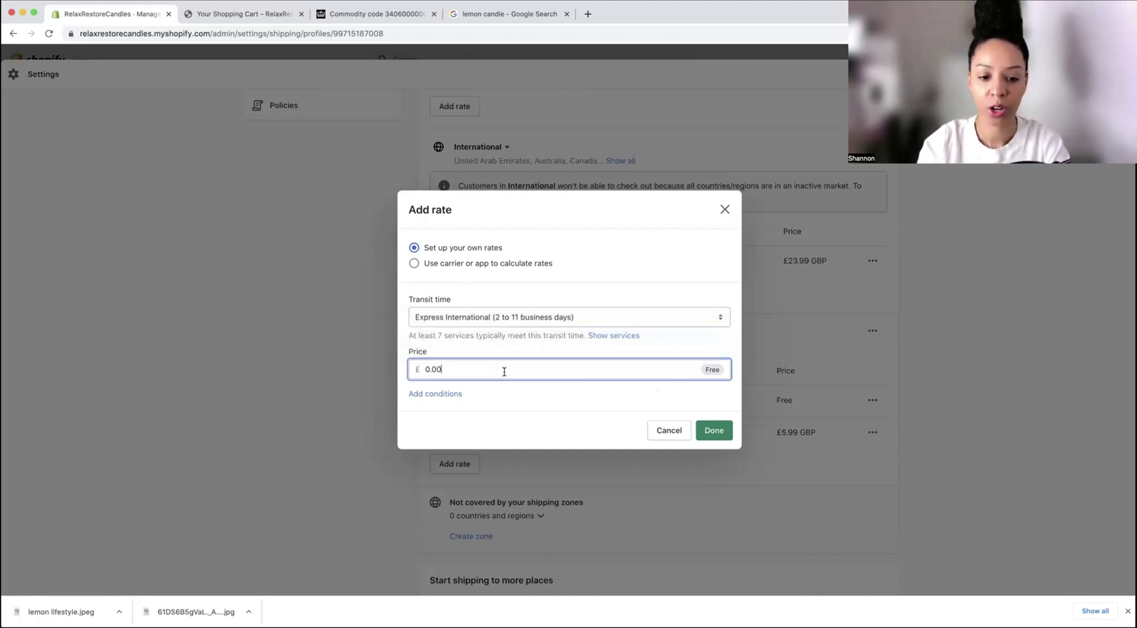
double_click(503, 370)
type("3")
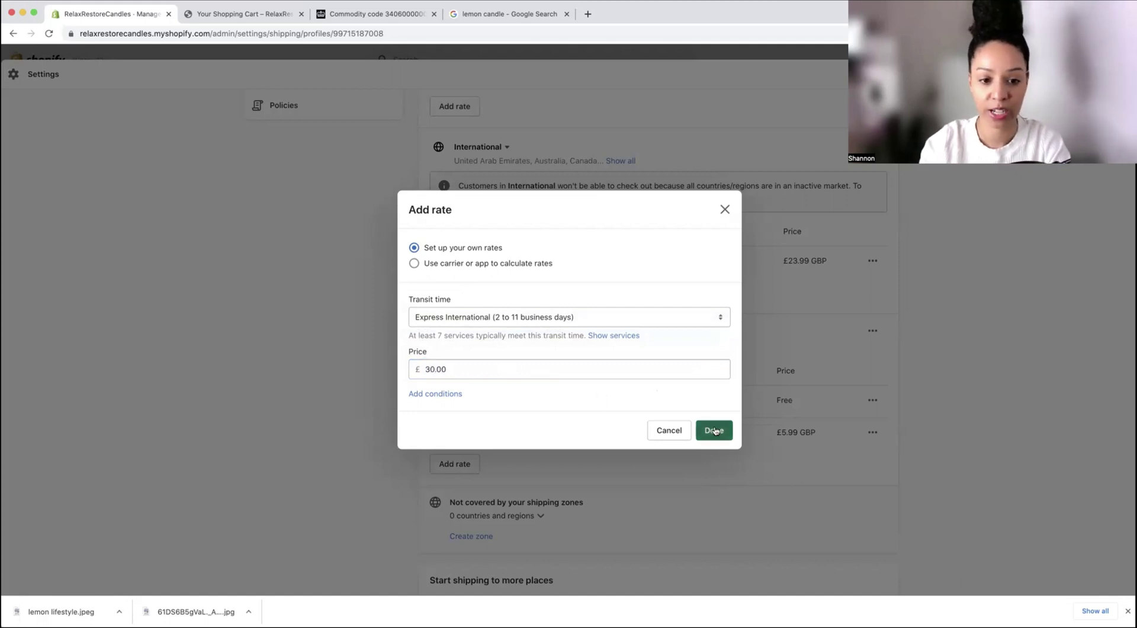
left_click(713, 430)
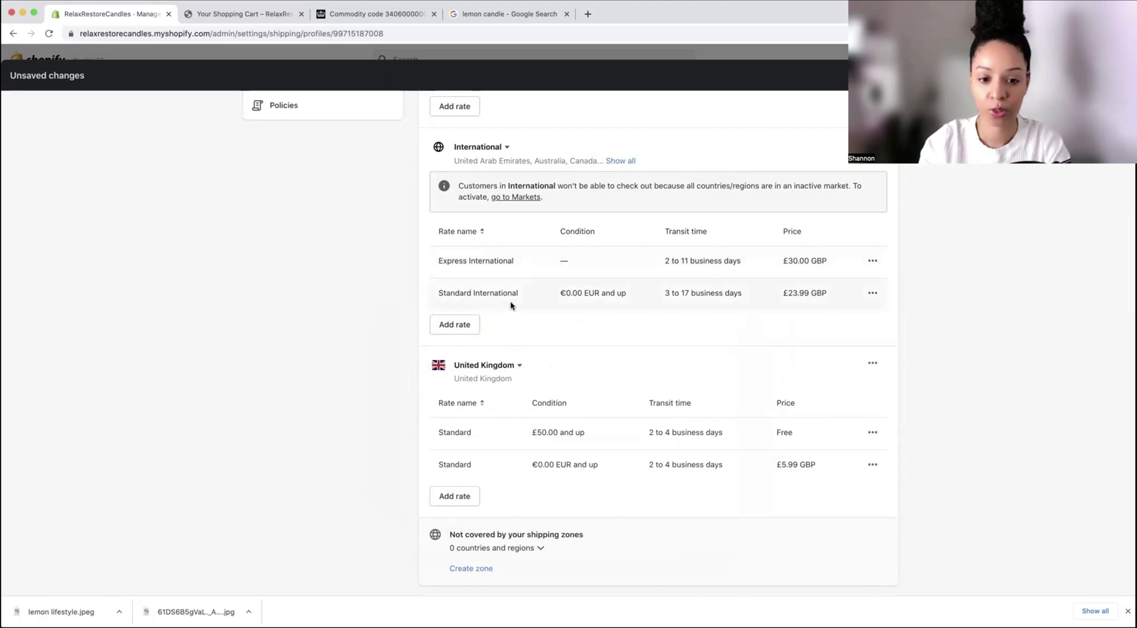
Step: Open the free Standard rate of the United Kingdom shipping zone for editing
scroll(511, 305, "down", 3)
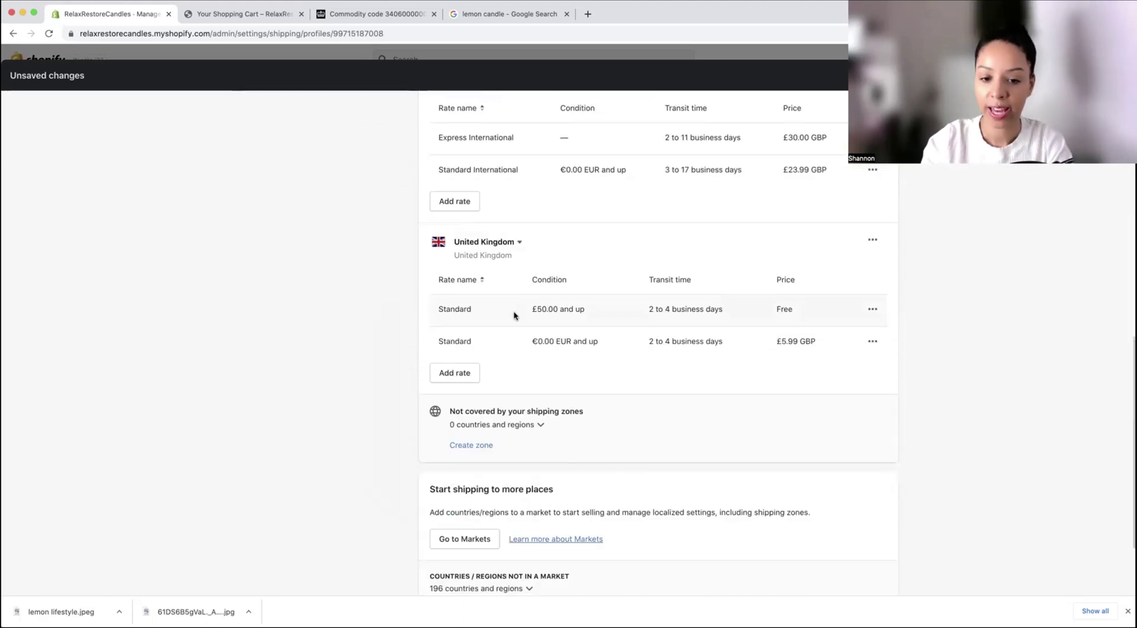
scroll(495, 362, "up", 1)
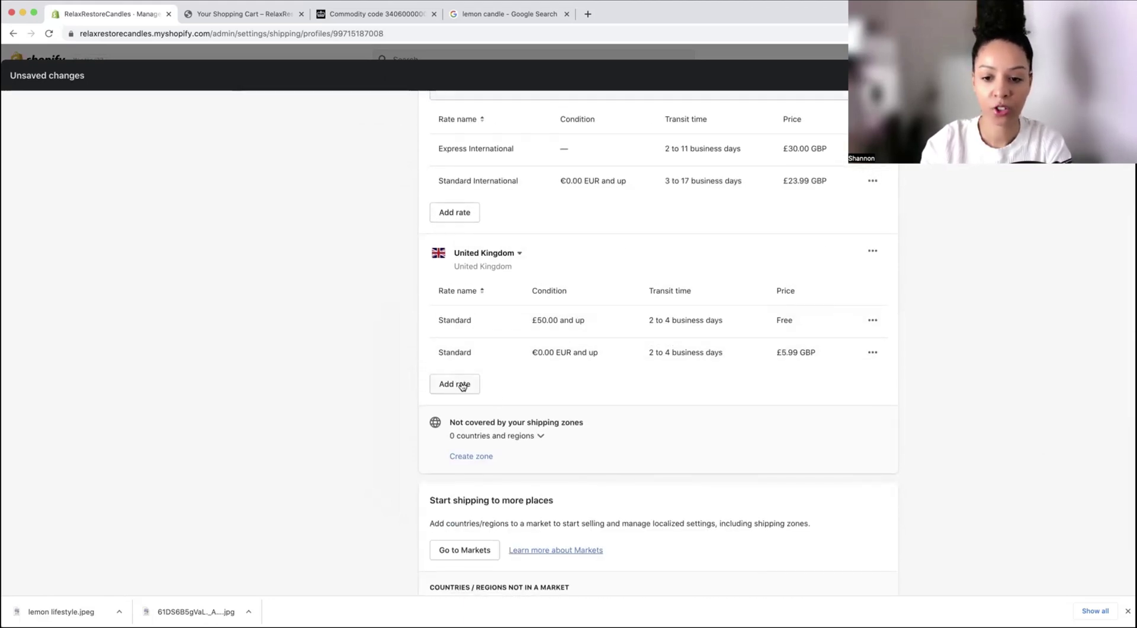
left_click_drag(441, 322, 622, 327)
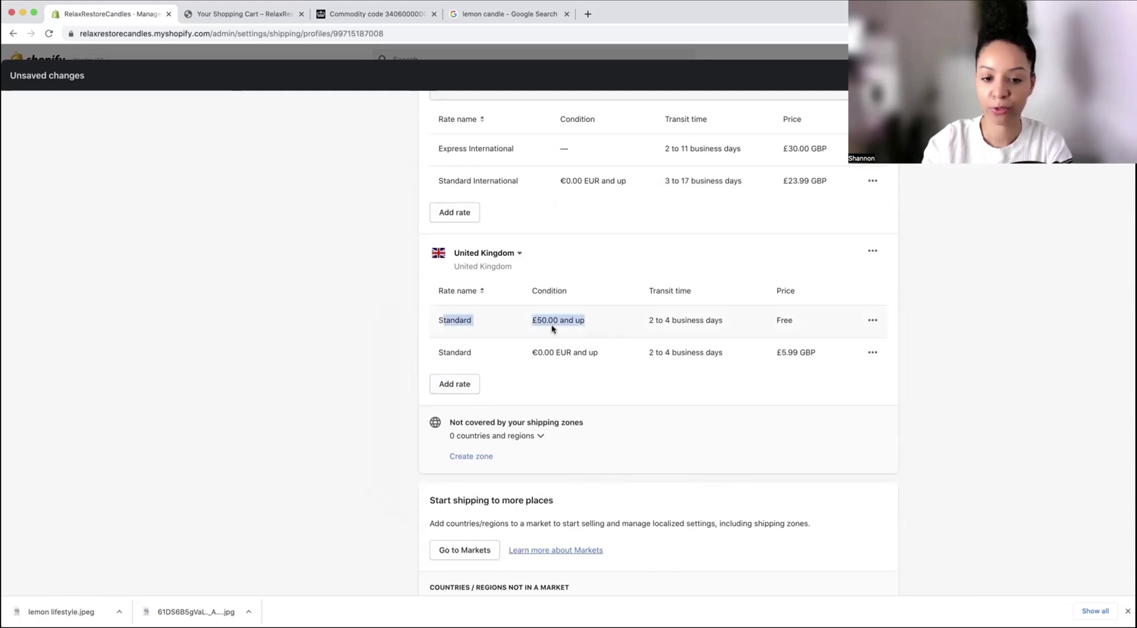
left_click(592, 324)
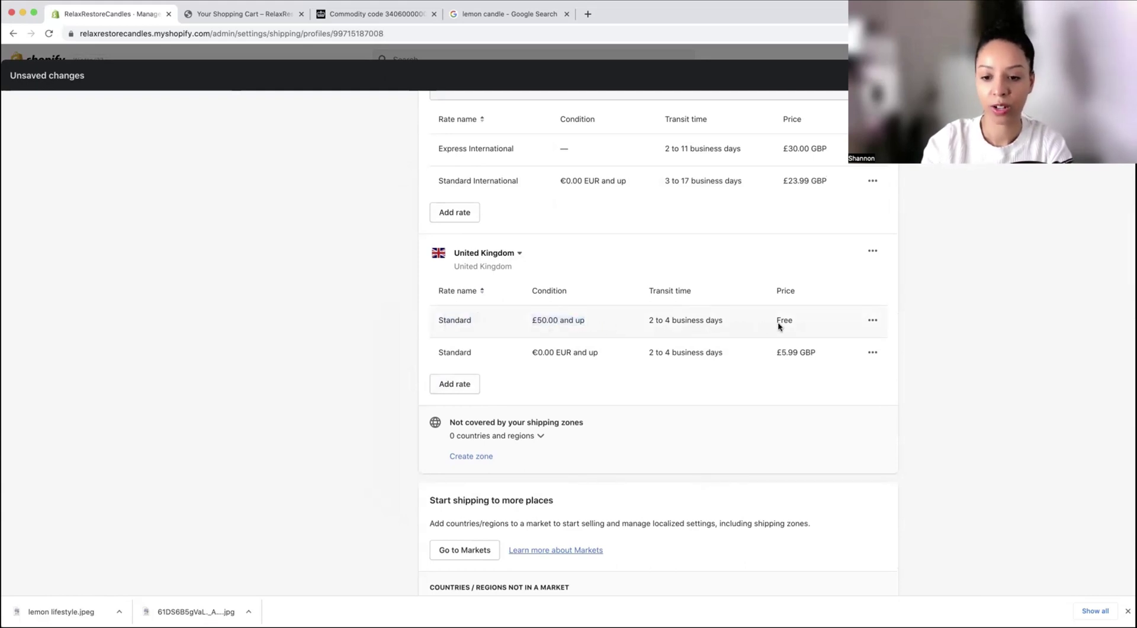
left_click(873, 321)
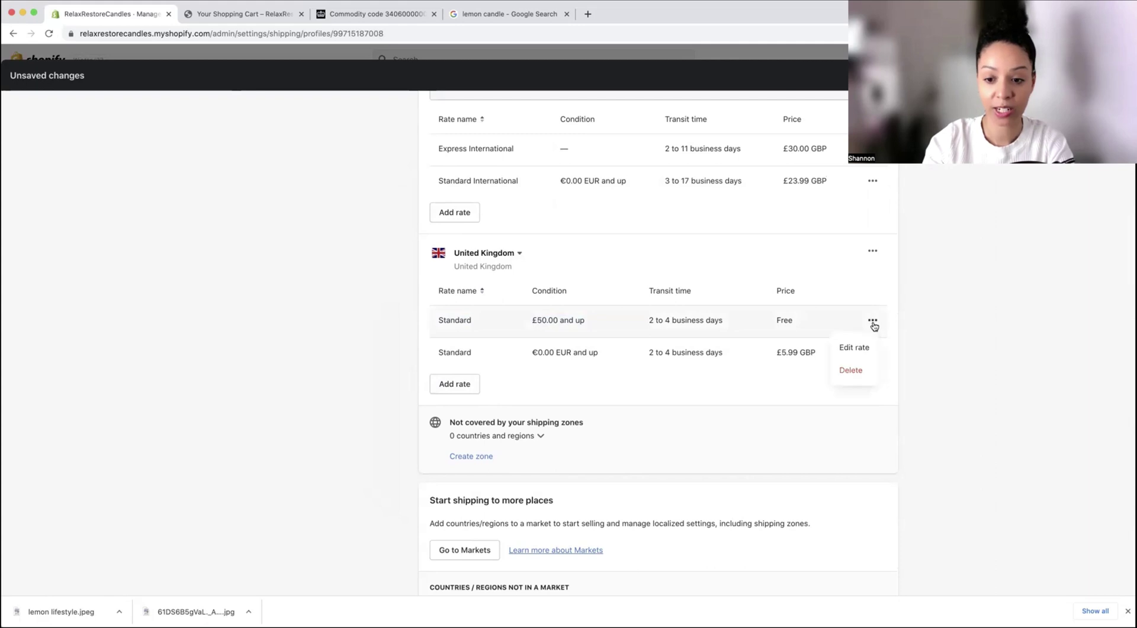
left_click(856, 348)
double_click(448, 300)
type("20")
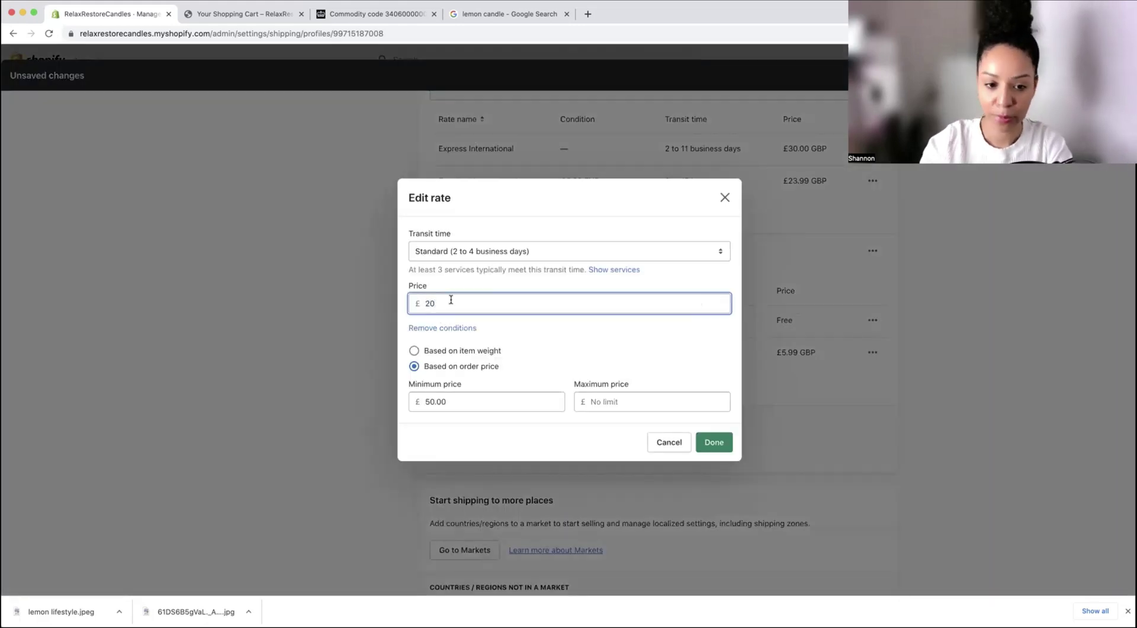
left_click(528, 327)
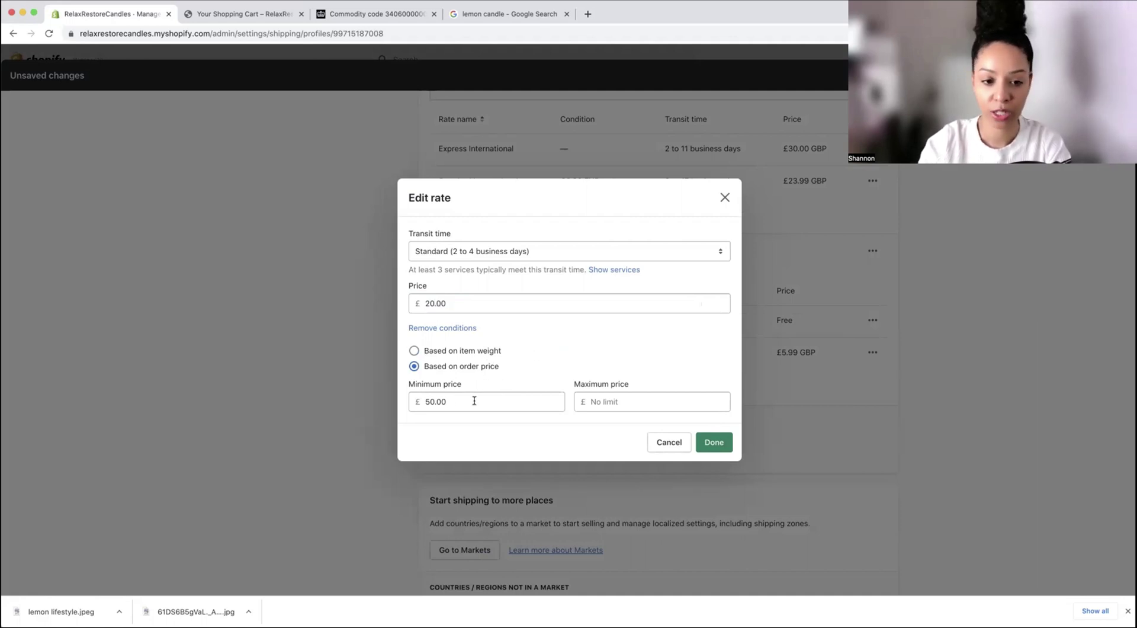
double_click(456, 303)
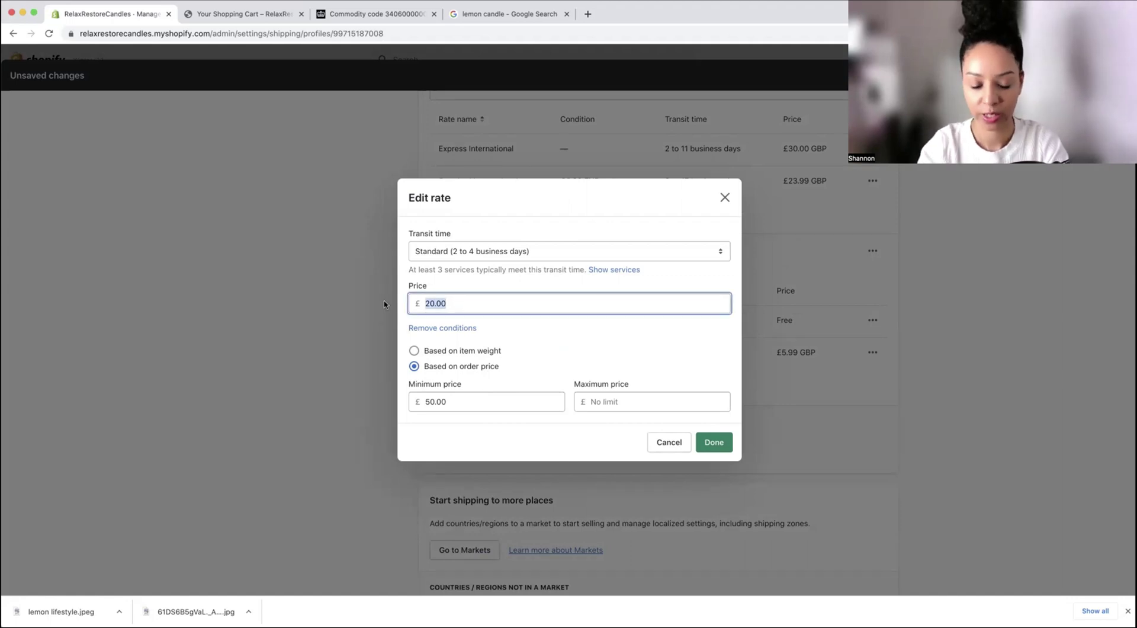
key("BackSpace")
Step: Set the minimum order price for the United Kingdom's free Standard rate to £20.00 and apply the change
double_click(478, 398)
type("20")
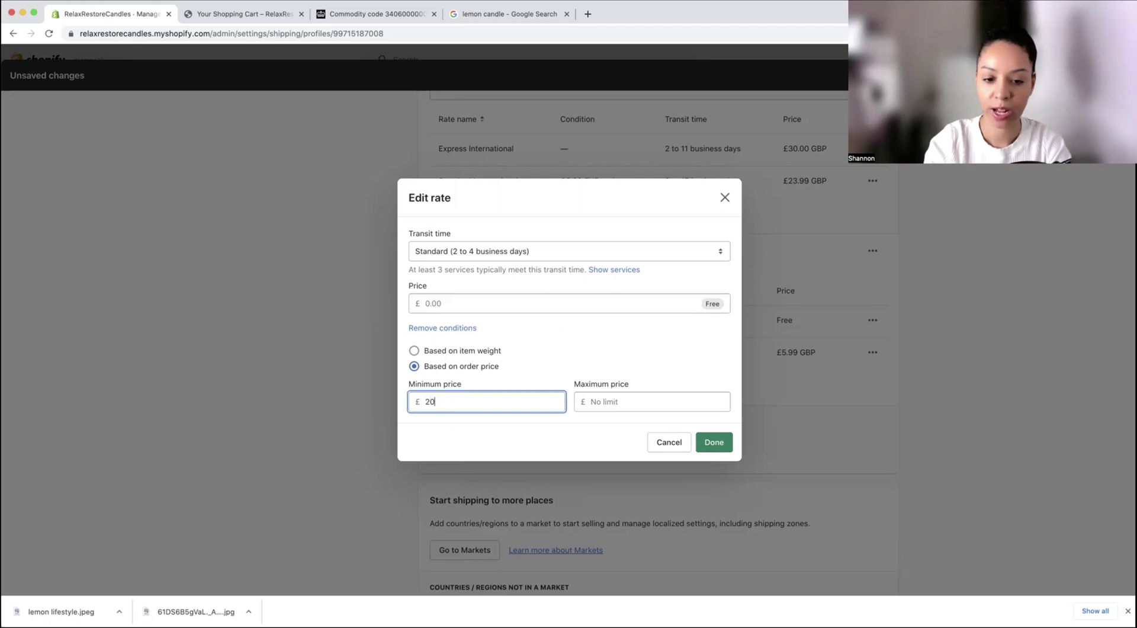
left_click(713, 441)
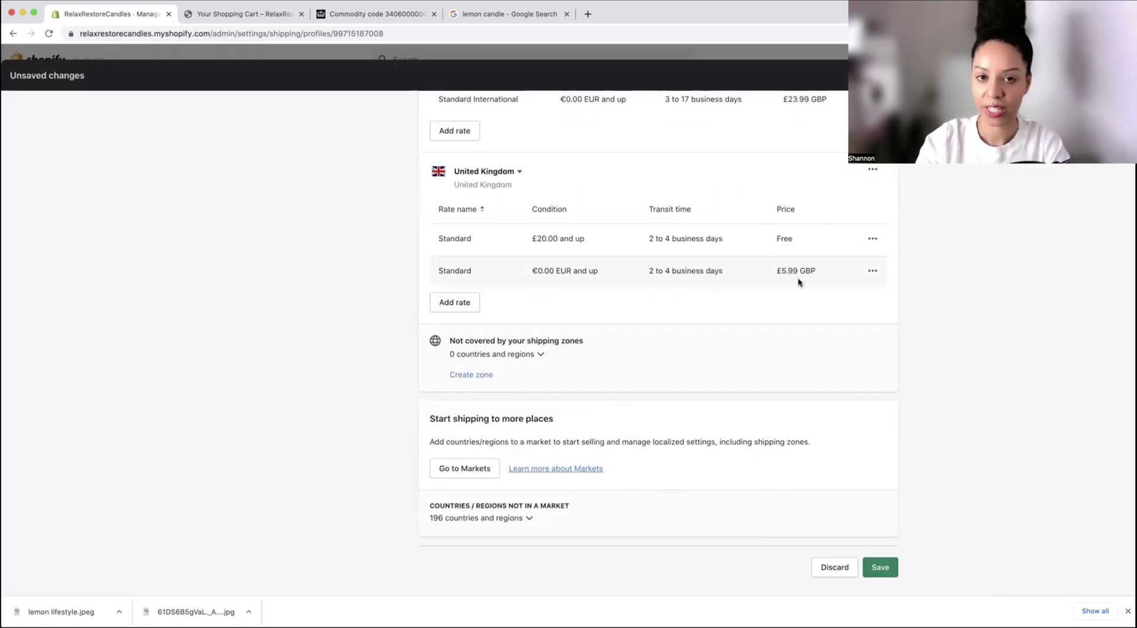
Step: Open the Markets settings from the shipping profile, review the primary and other markets, and return to the General profile
scroll(799, 283, "down", 1)
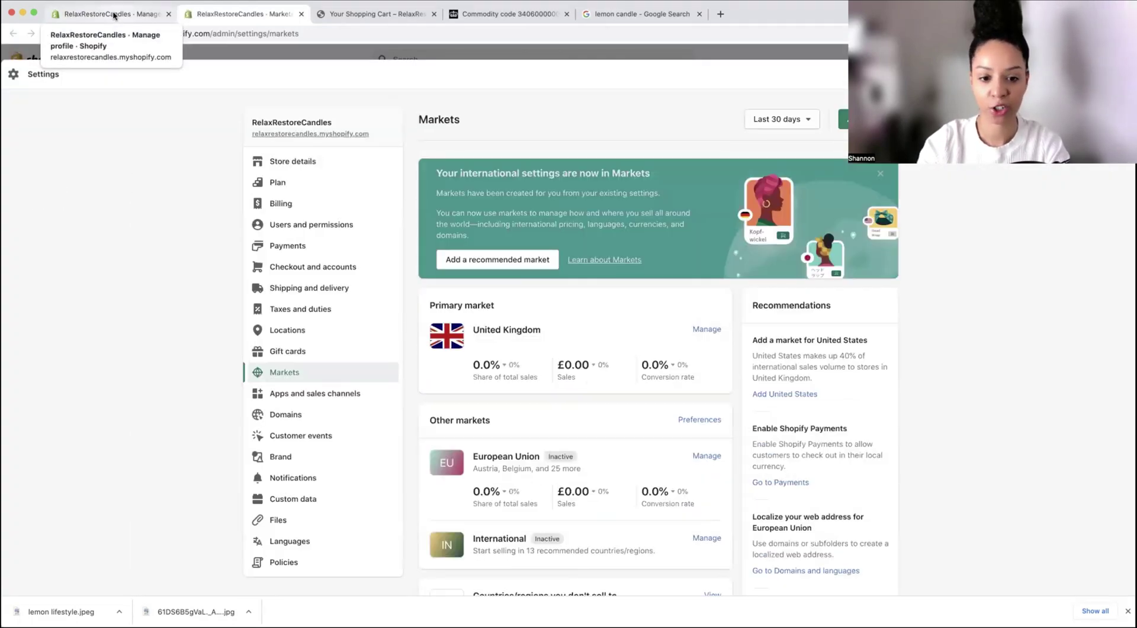
scroll(484, 201, "down", 3)
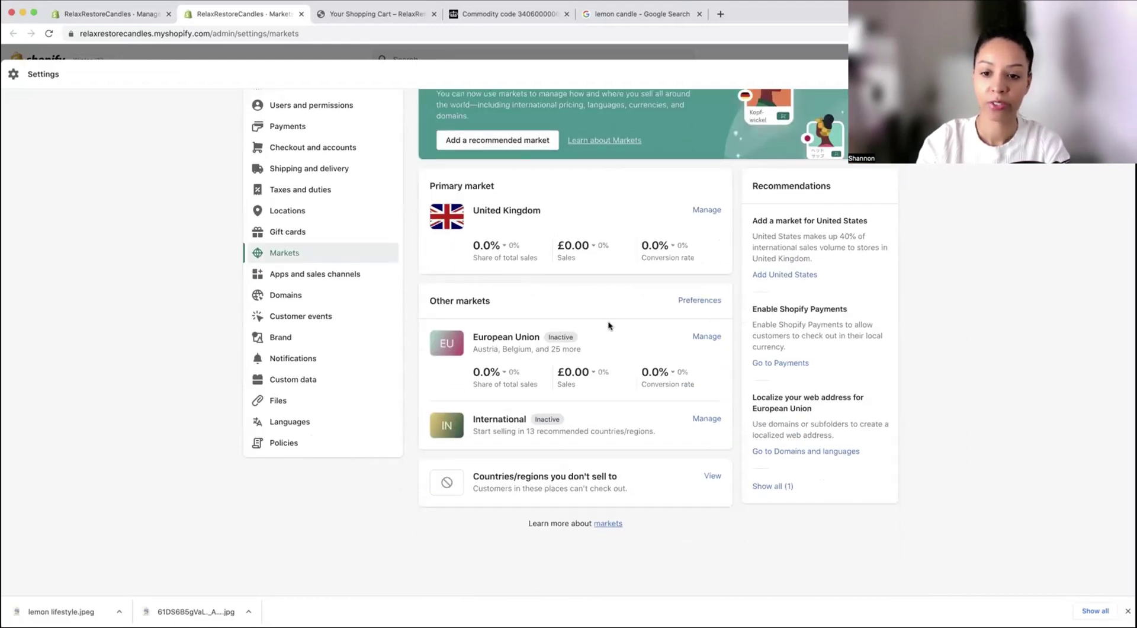
scroll(607, 325, "up", 3)
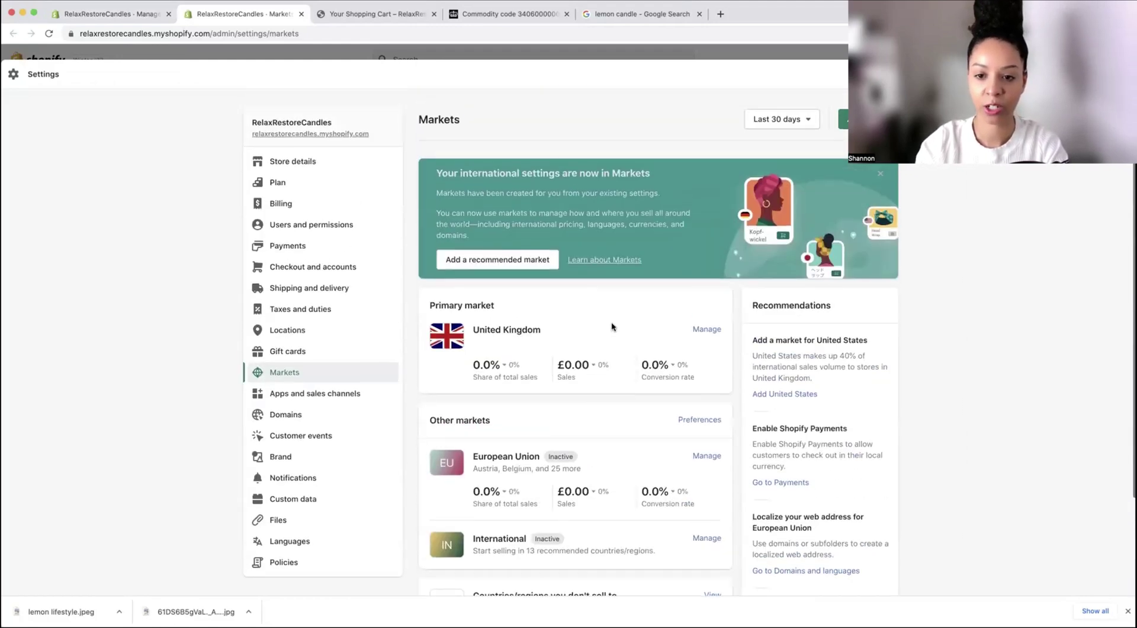
left_click(118, 13)
scroll(445, 183, "up", 10)
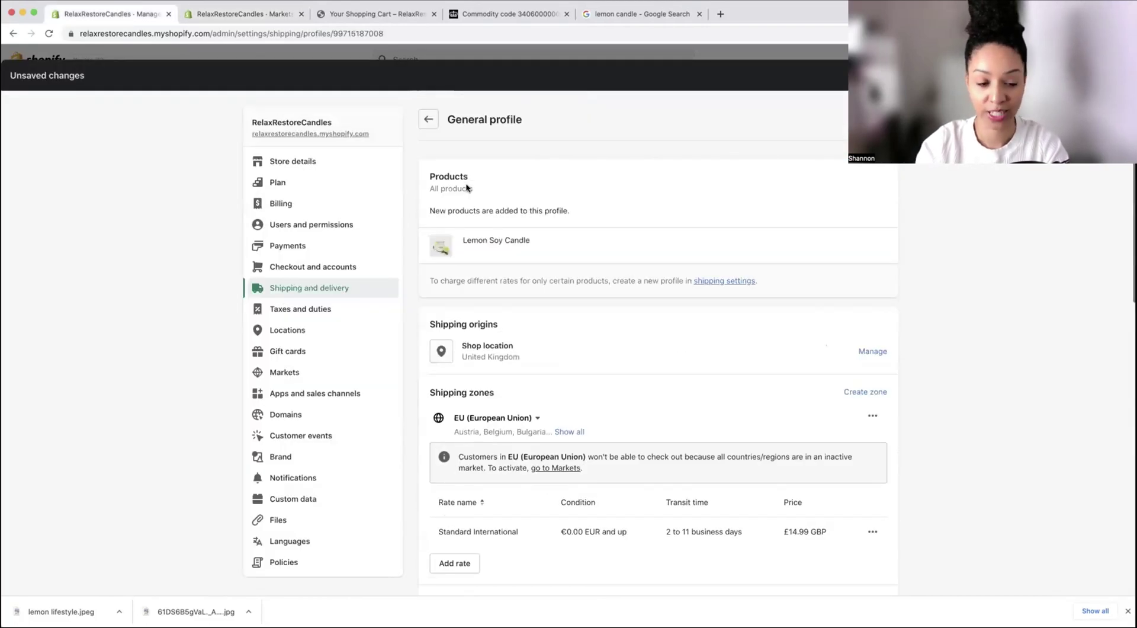
Step: View the Domains settings, and examine the logo, color, cover image, slogan, short description and social link options of the Brand settings
left_click(308, 414)
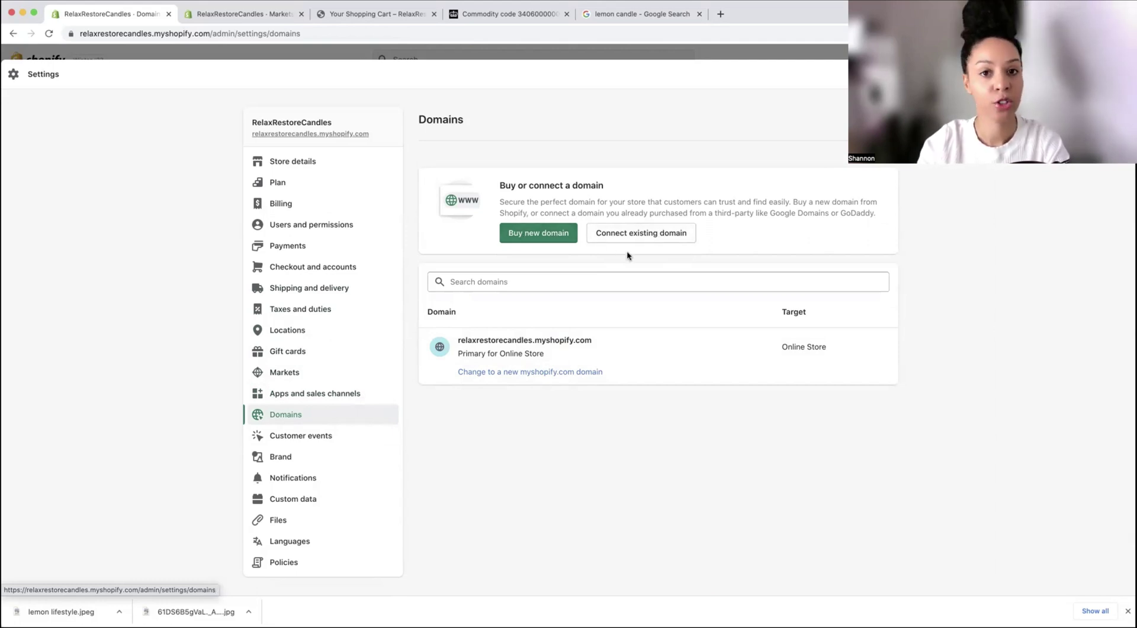
left_click(280, 455)
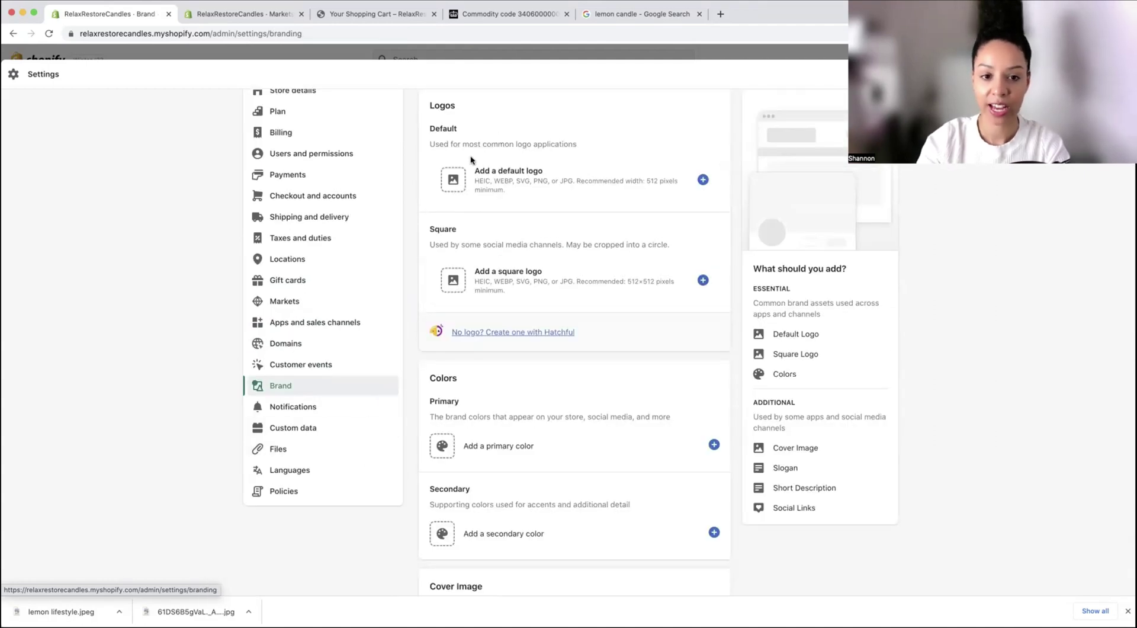
scroll(921, 391, "down", 2)
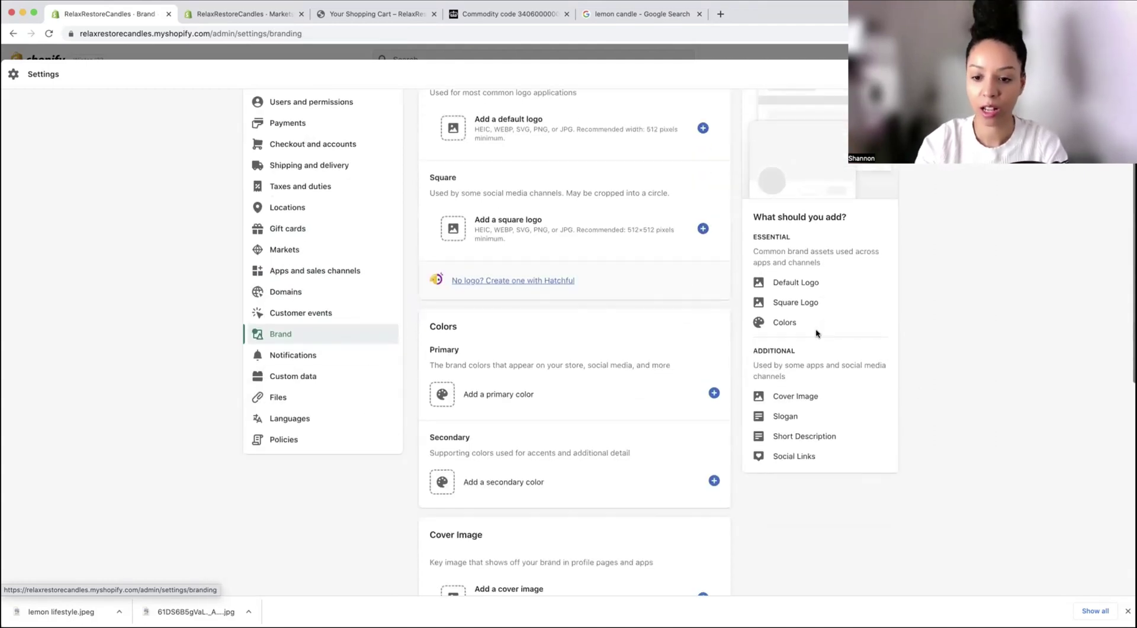
scroll(485, 336, "down", 2)
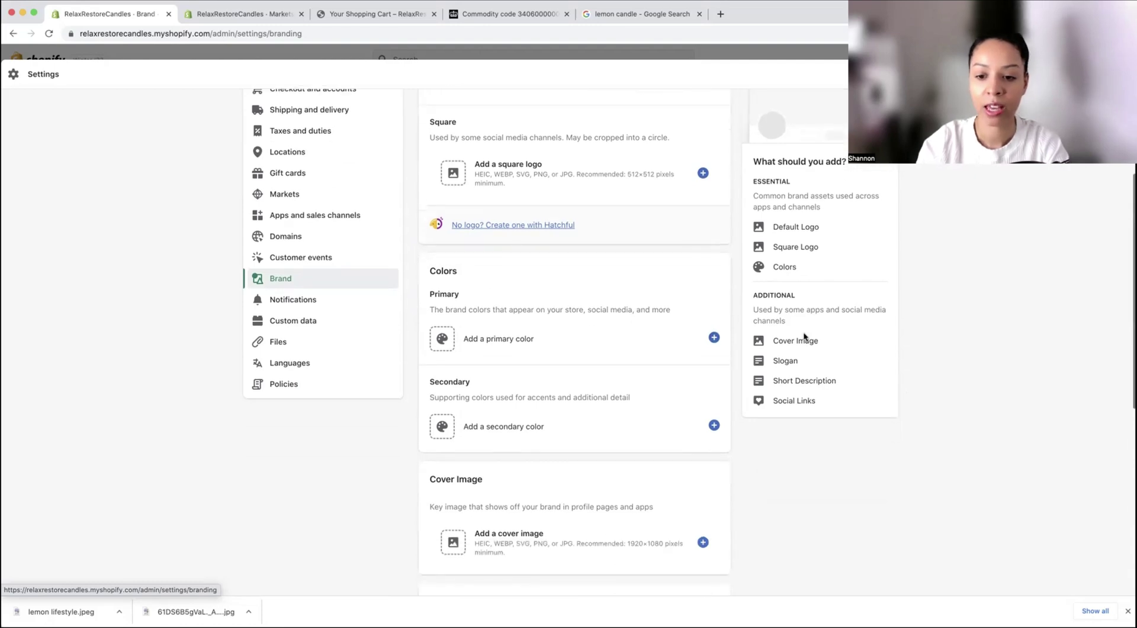
scroll(573, 386, "down", 10)
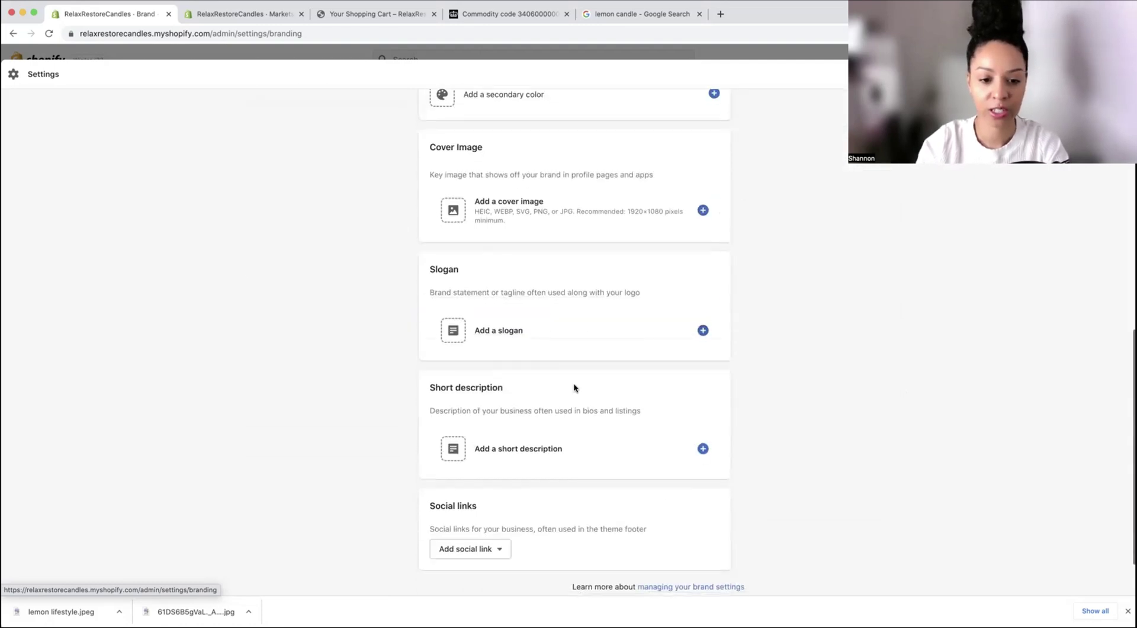
scroll(575, 389, "up", 15)
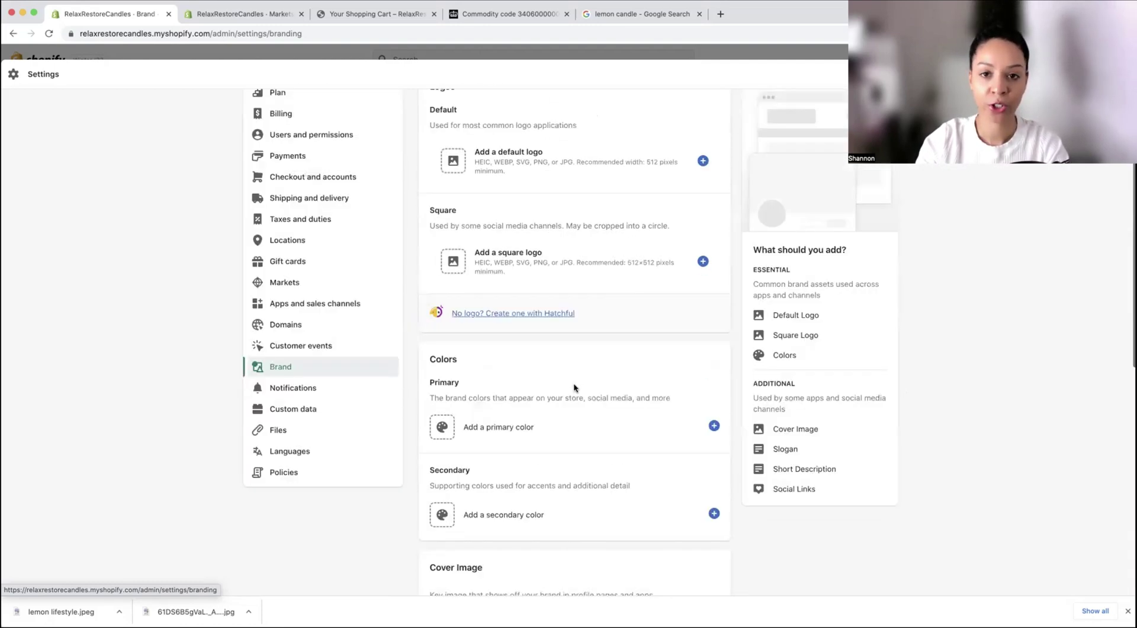
scroll(574, 388, "down", 4)
scroll(573, 388, "down", 1)
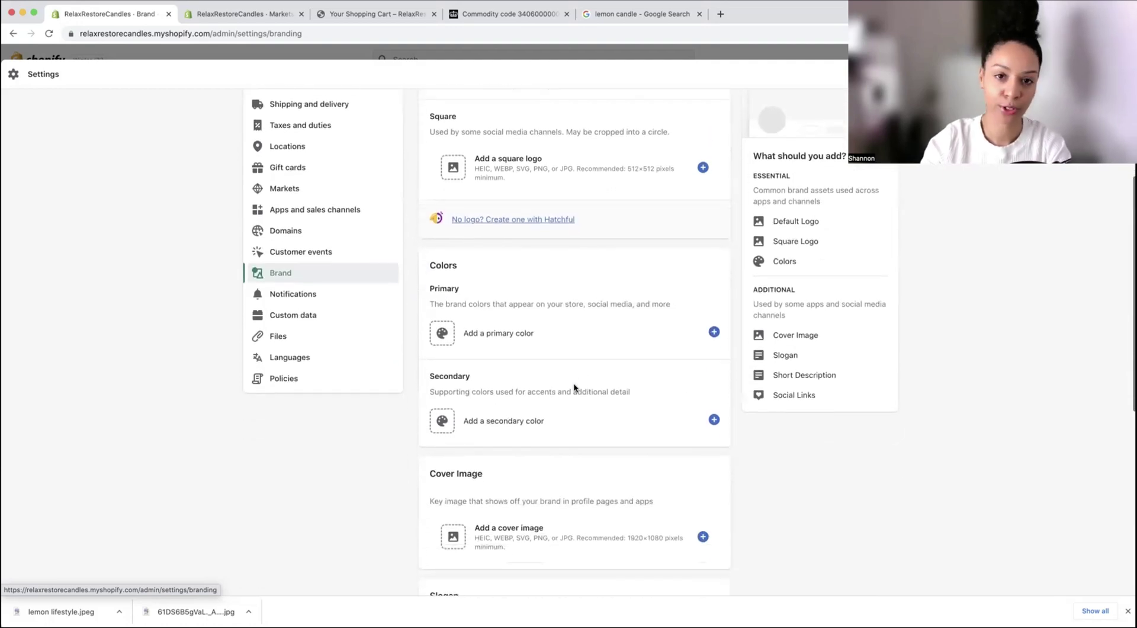
Step: Open the Policies settings and create the store's Refund policy from the template
left_click(355, 378)
scroll(323, 248, "down", 2)
scroll(471, 249, "up", 3)
scroll(471, 248, "up", 3)
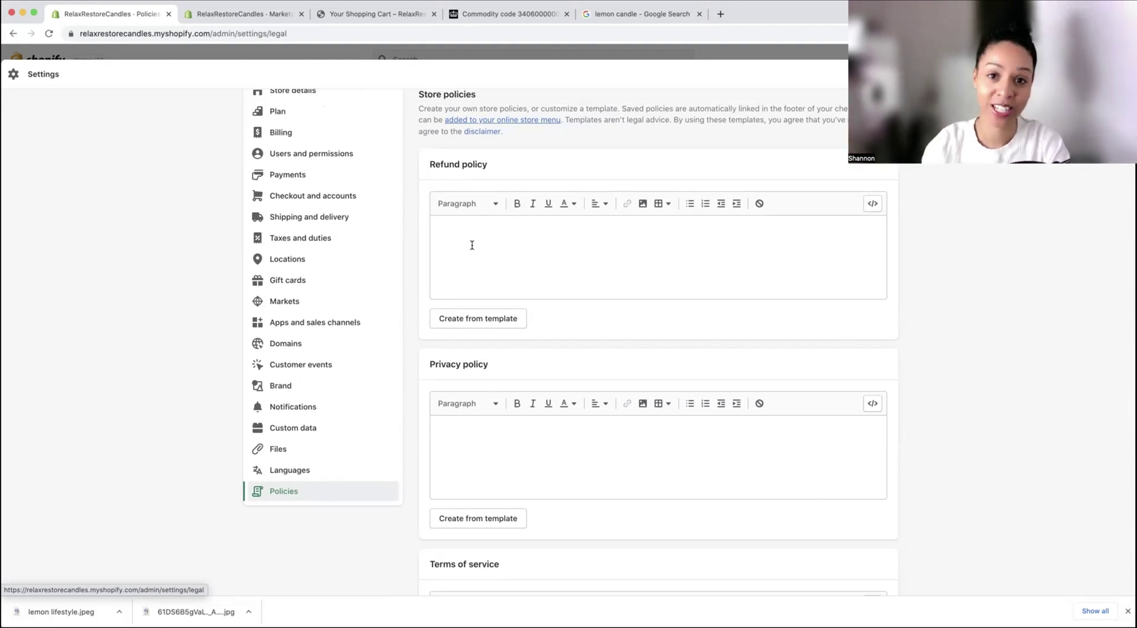
scroll(471, 245, "down", 1)
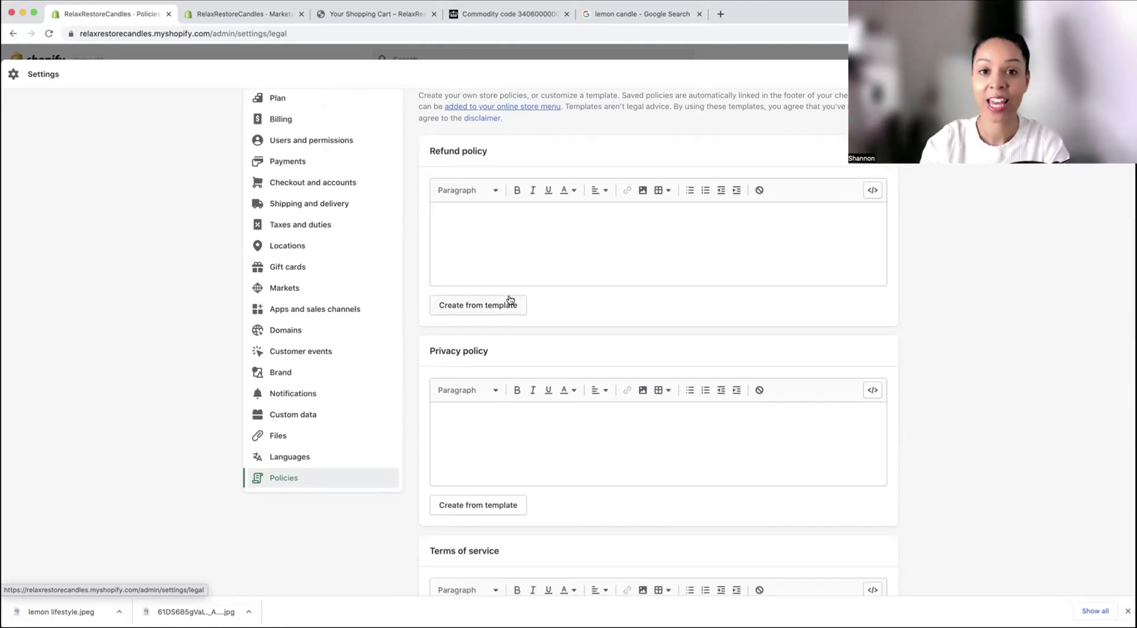
left_click(484, 309)
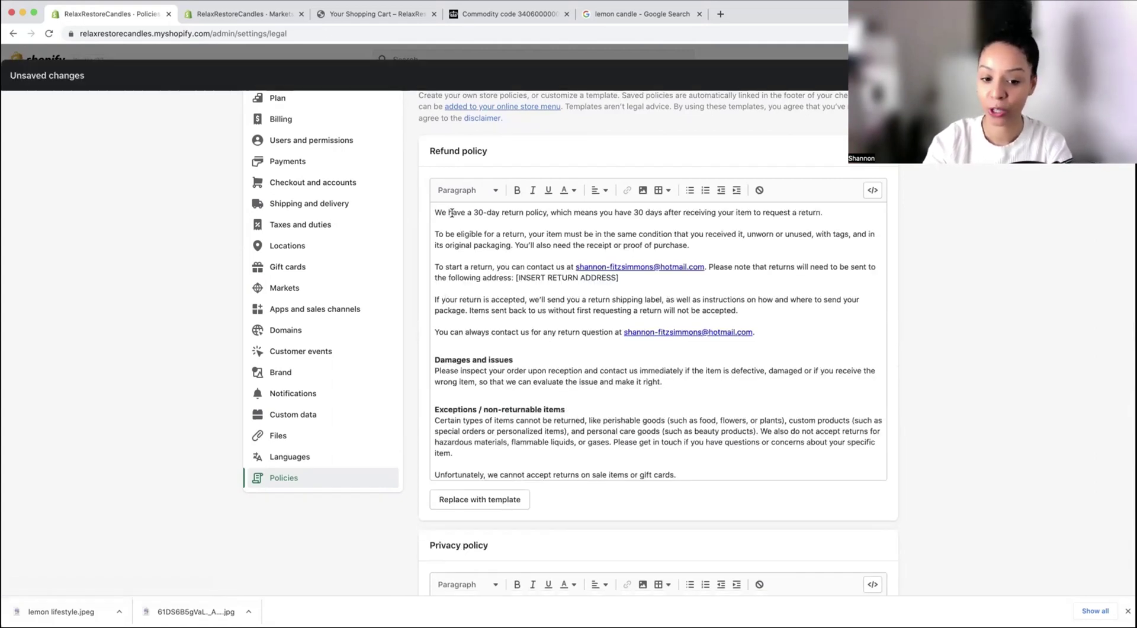
Step: Examine the refund policy's template text and the Privacy policy, Terms of service, Shipping policy and Contact information sections
left_click_drag(440, 209, 810, 525)
scroll(557, 346, "up", 3)
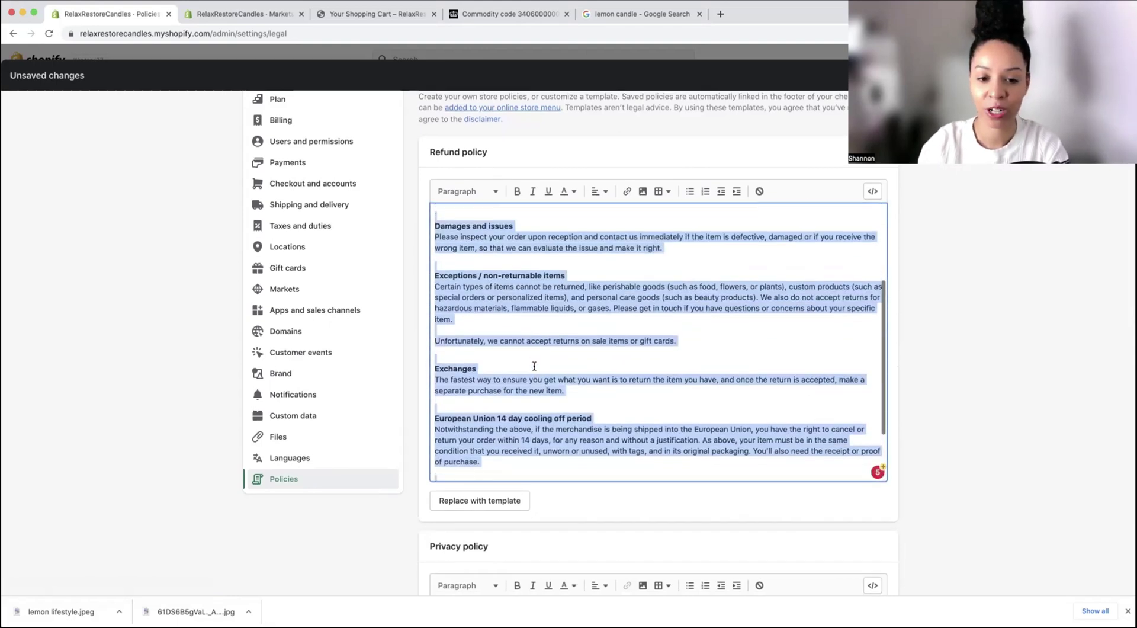
scroll(535, 366, "down", 3)
key("Left")
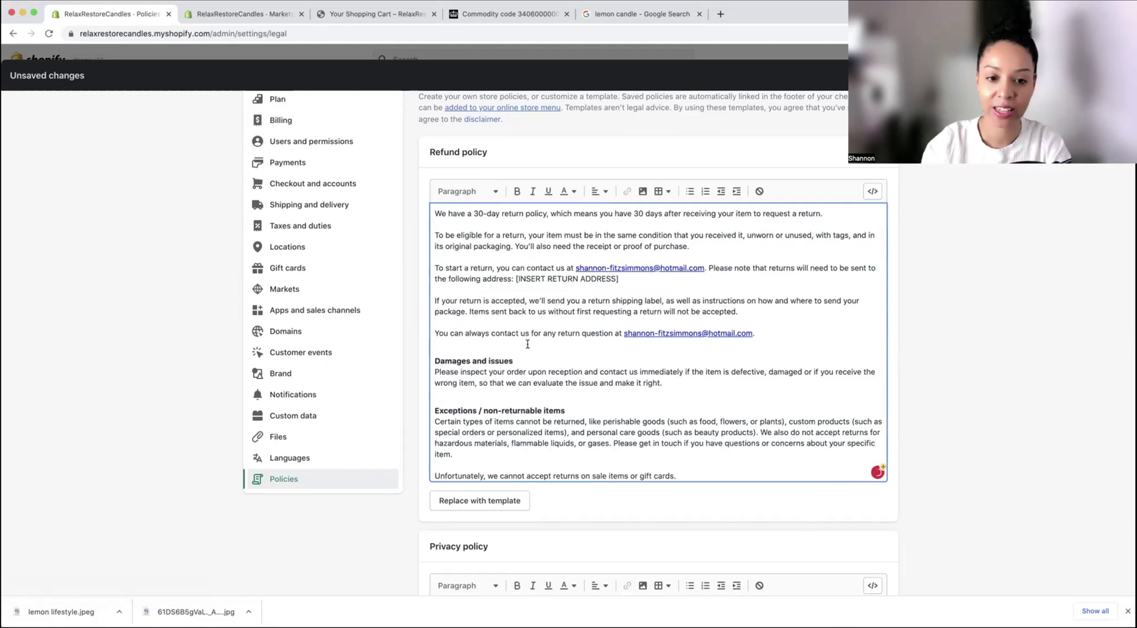
left_click(906, 241)
scroll(907, 243, "down", 3)
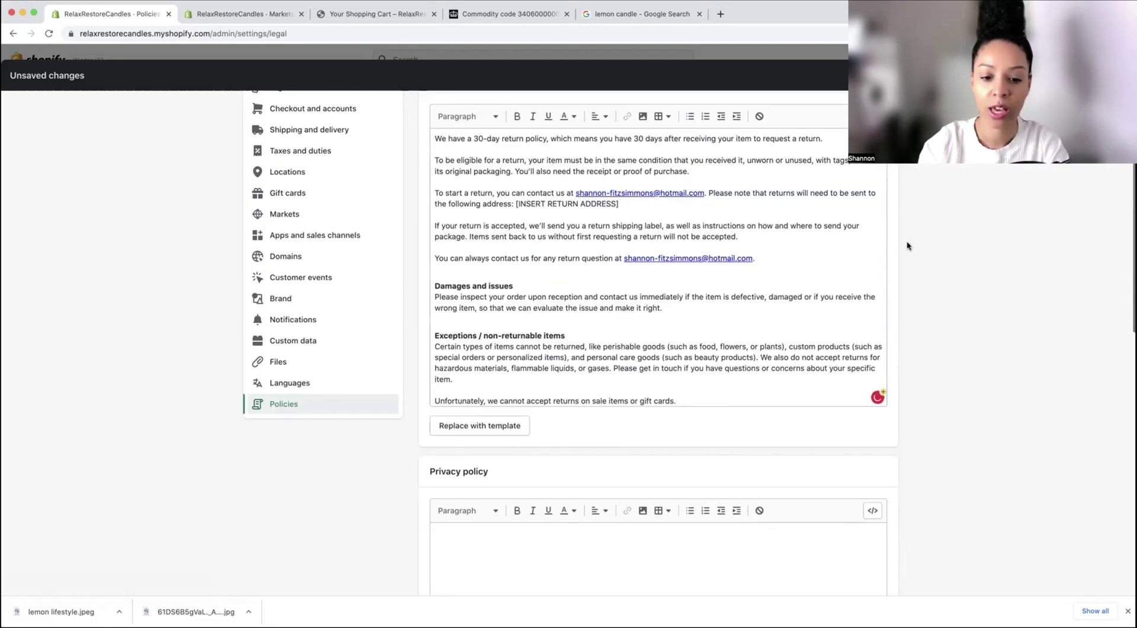
scroll(906, 244, "down", 6)
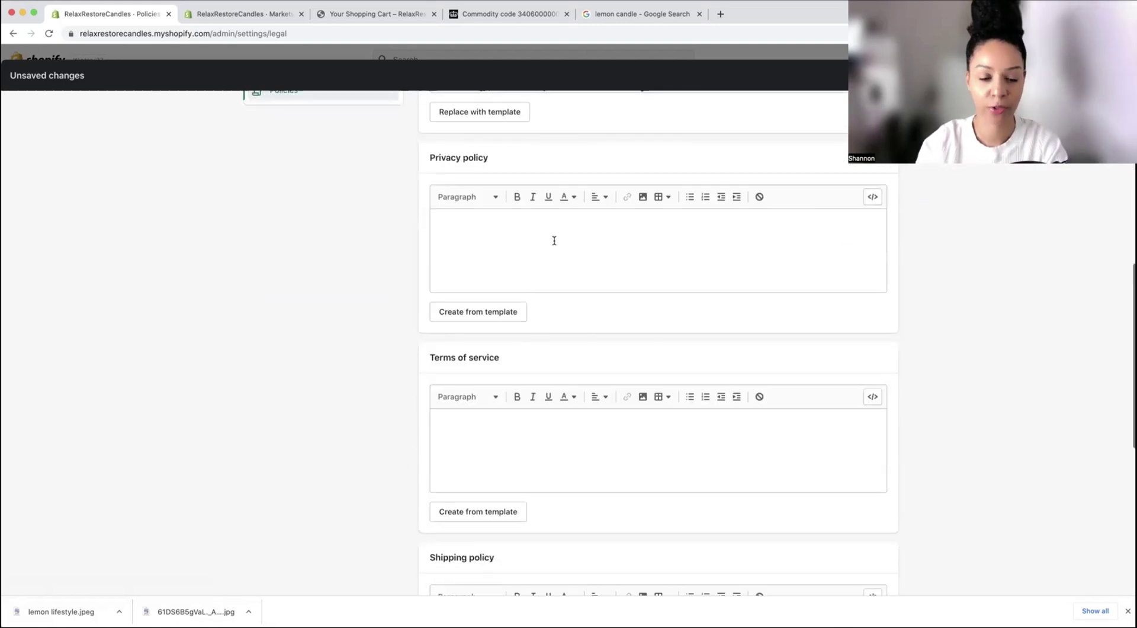
scroll(450, 254, "down", 9)
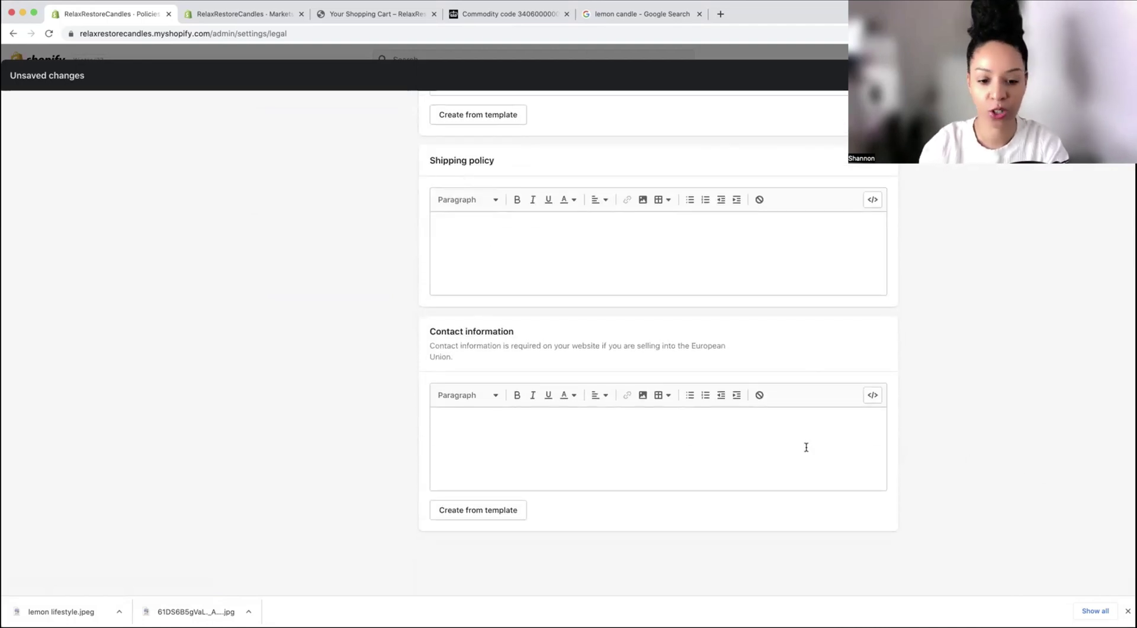
left_click(546, 421)
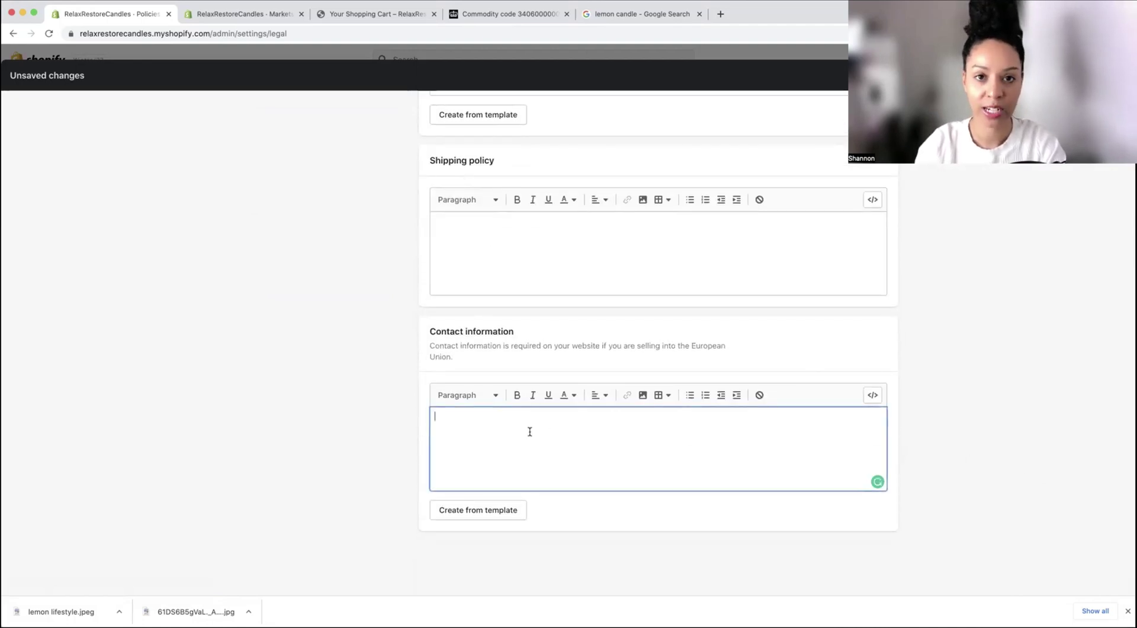
Step: Start a new blog post for the online store and examine its content, organization and search engine listing fields
left_click(74, 276)
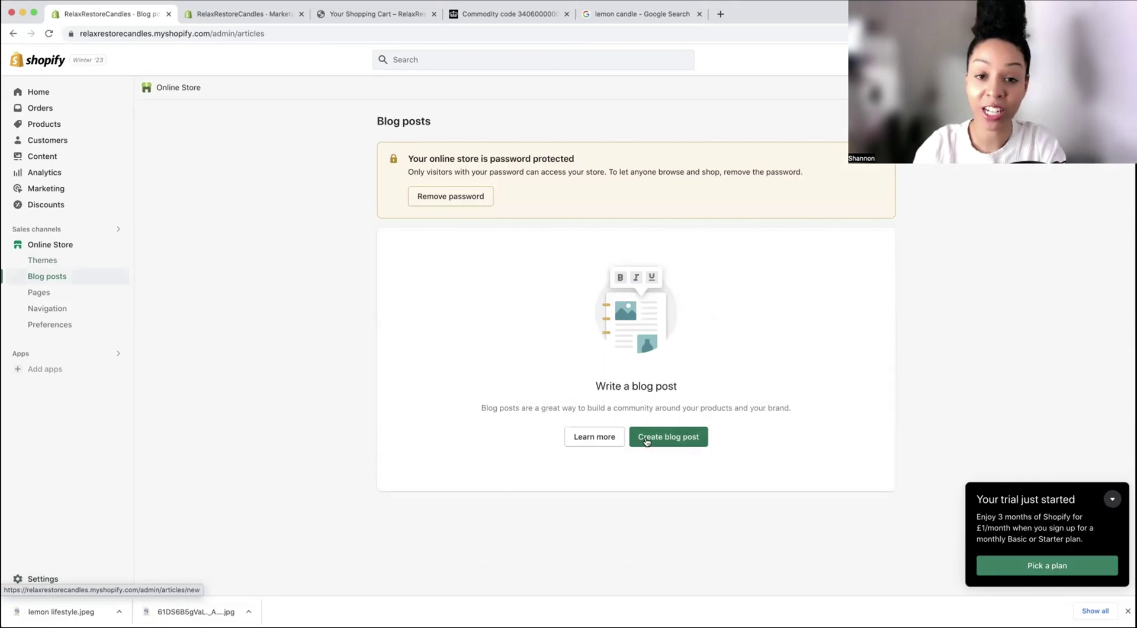
left_click(647, 437)
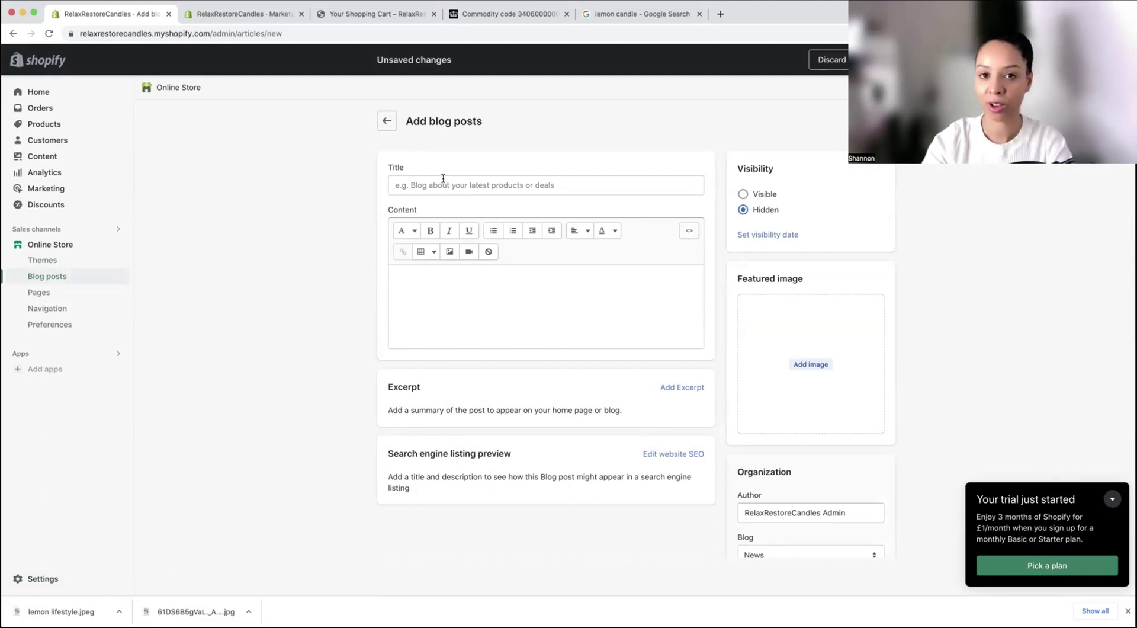
scroll(436, 187, "down", 5)
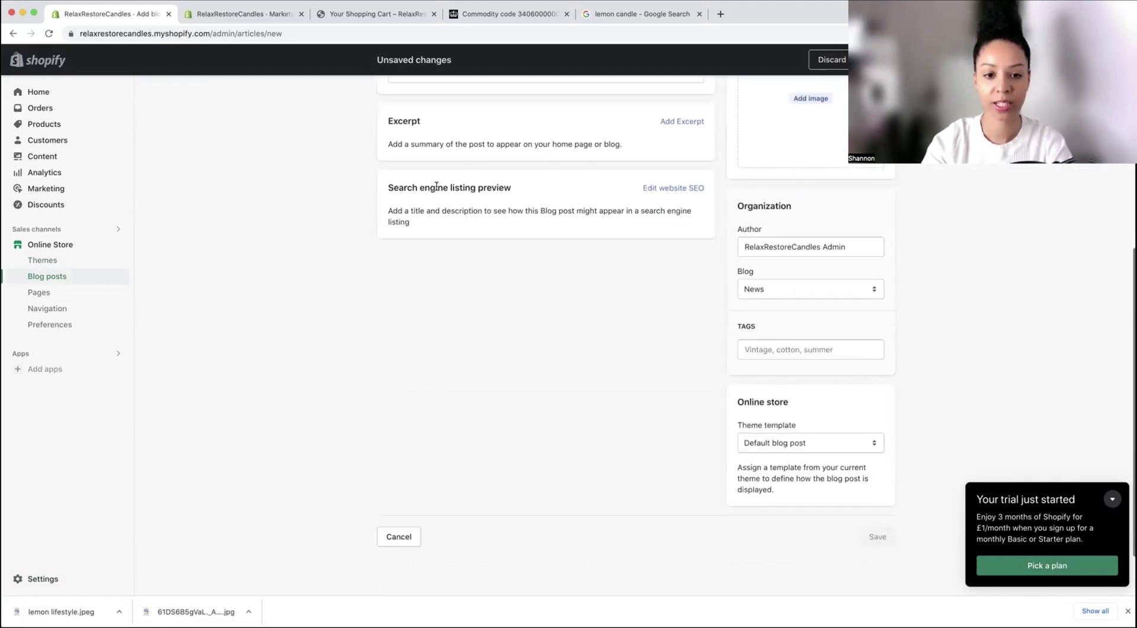
left_click(644, 188)
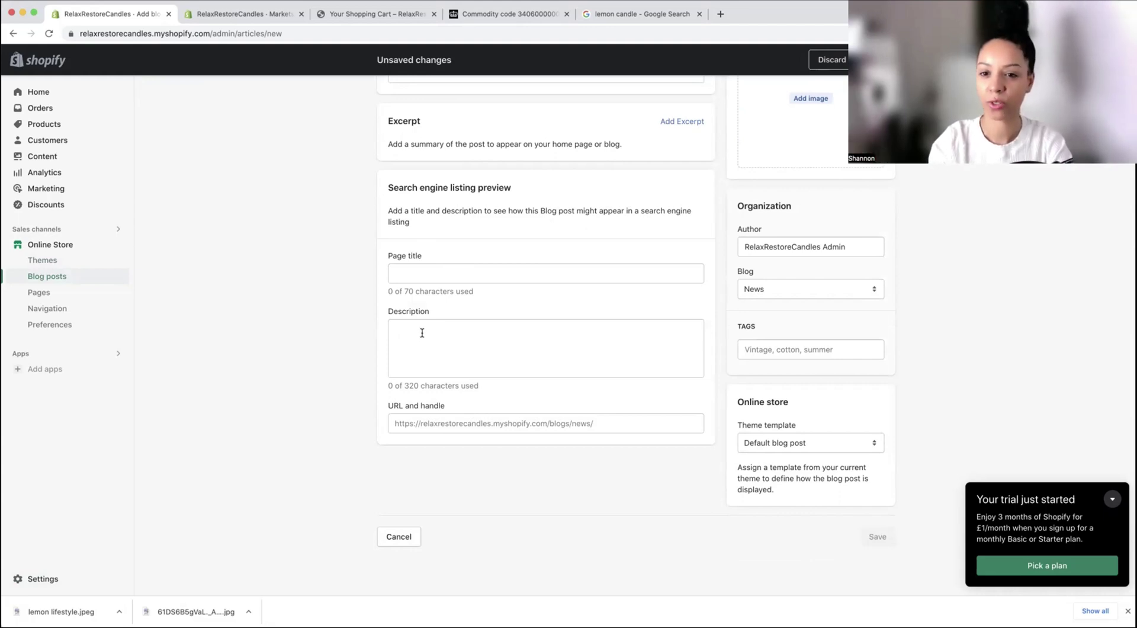
scroll(447, 323, "up", 5)
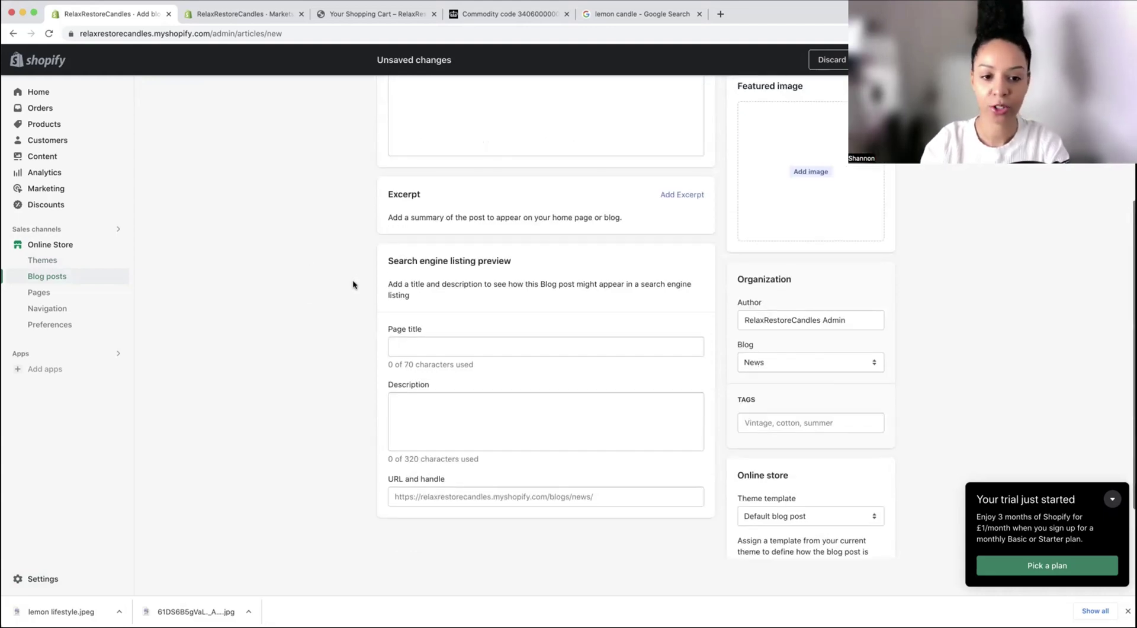
Step: Leave the new blog post without saving it and view the online store's list of pages
left_click(386, 112)
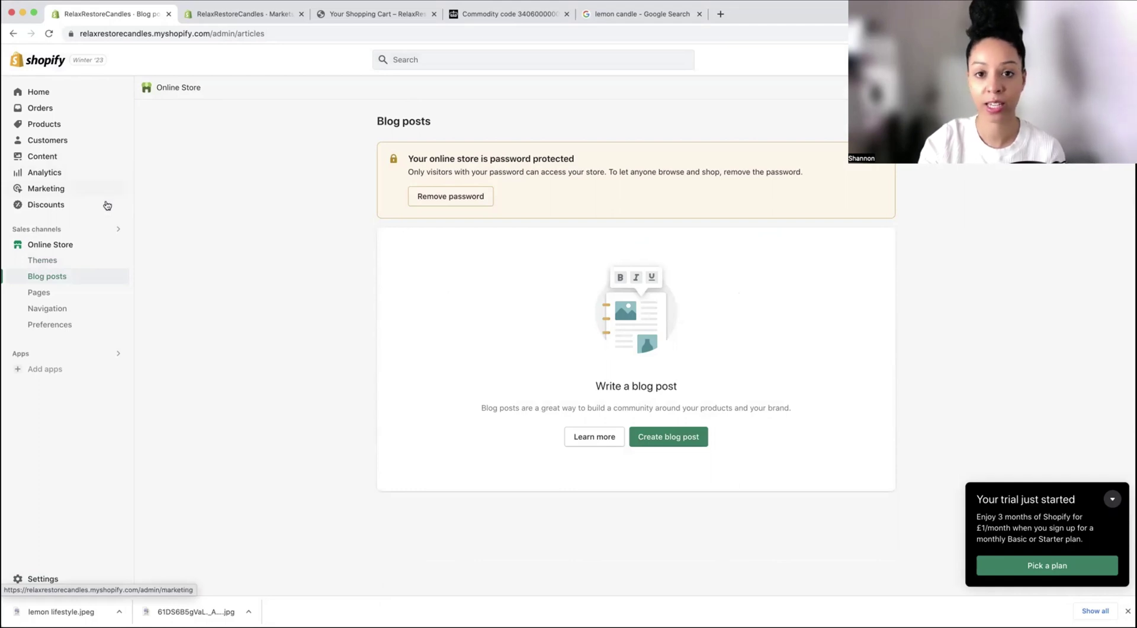
left_click(84, 296)
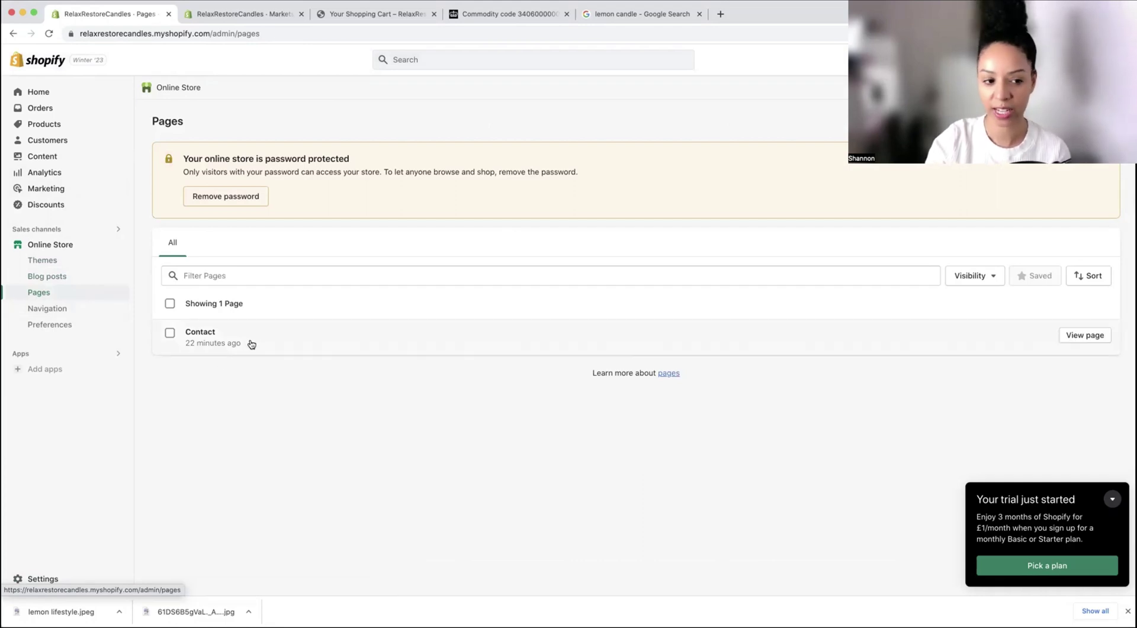
Step: Examine the footer and main menu items in the online store's Navigation settings, and return to the admin home page
left_click(61, 309)
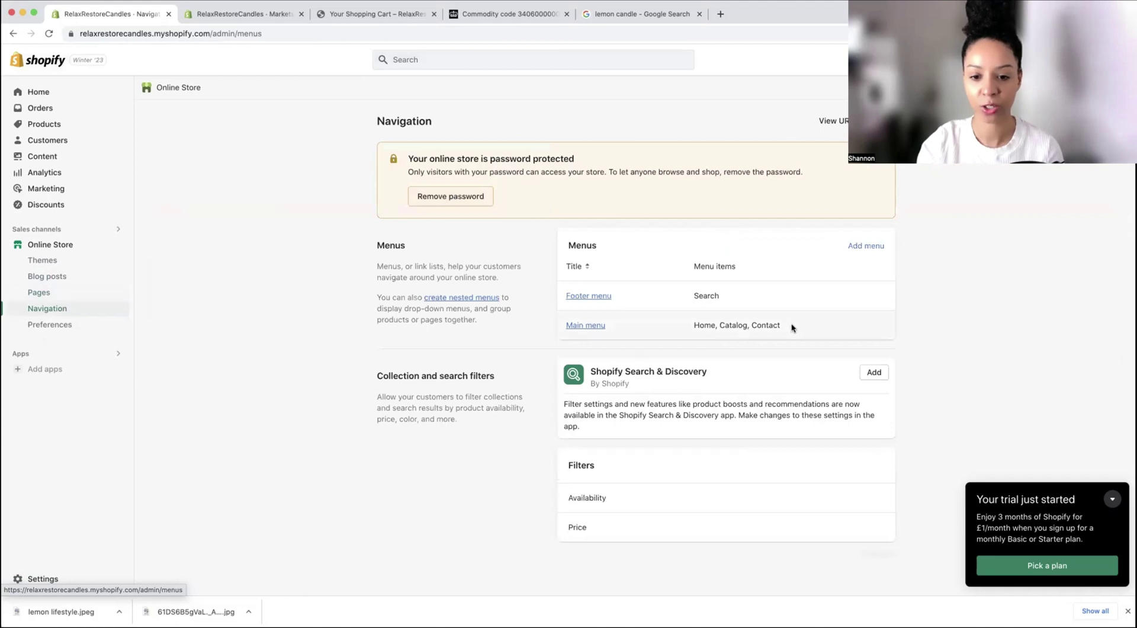
scroll(778, 320, "down", 1)
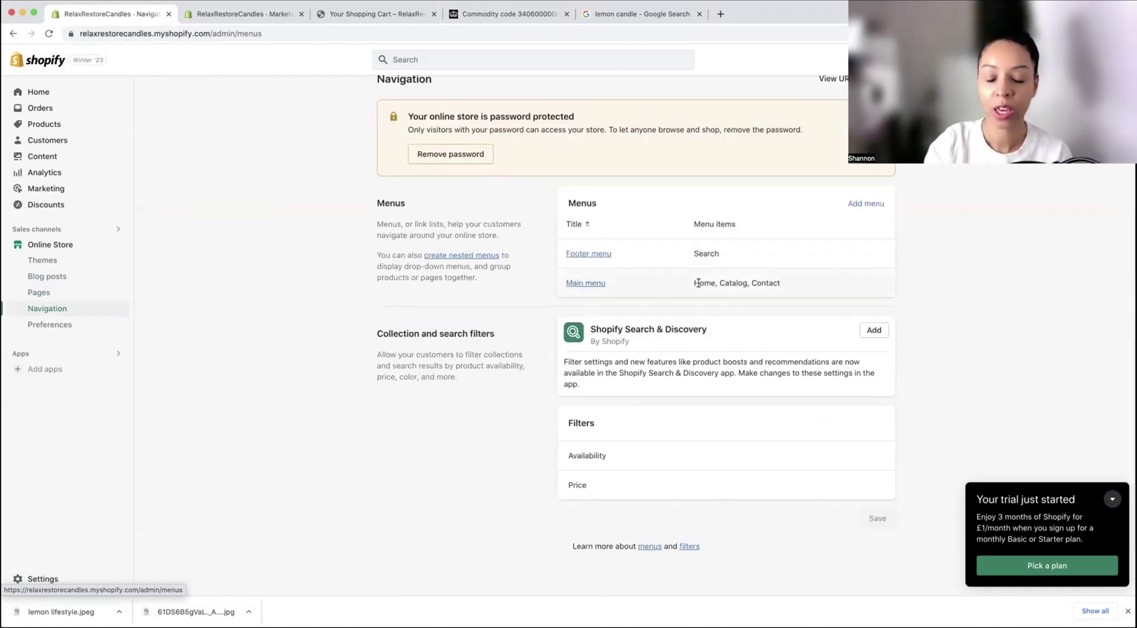
left_click_drag(718, 283, 754, 282)
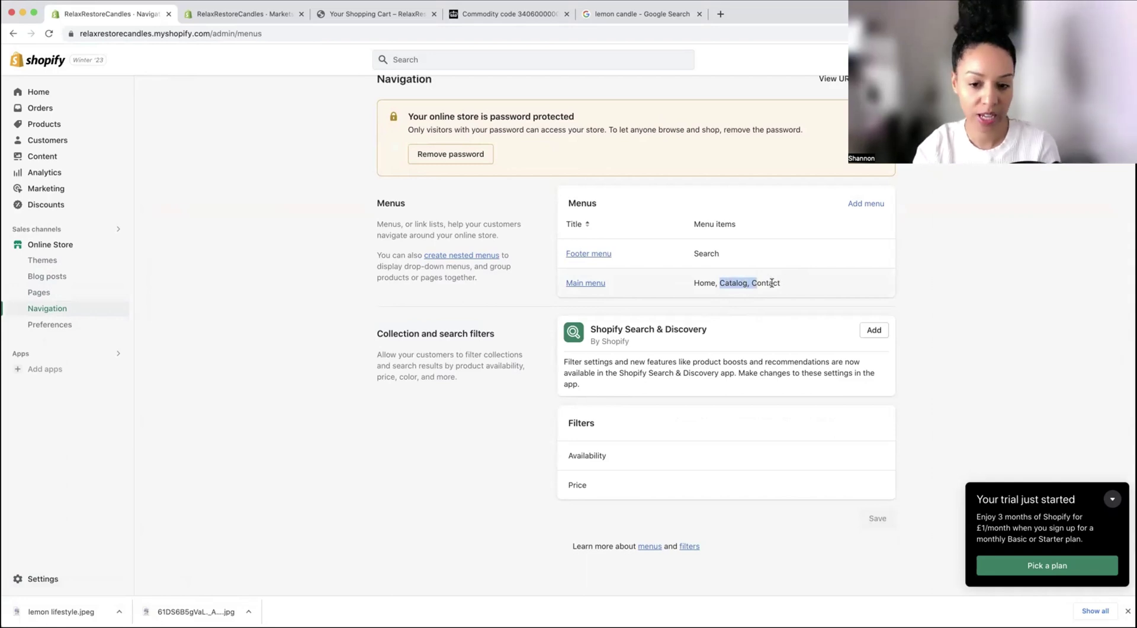
left_click(39, 92)
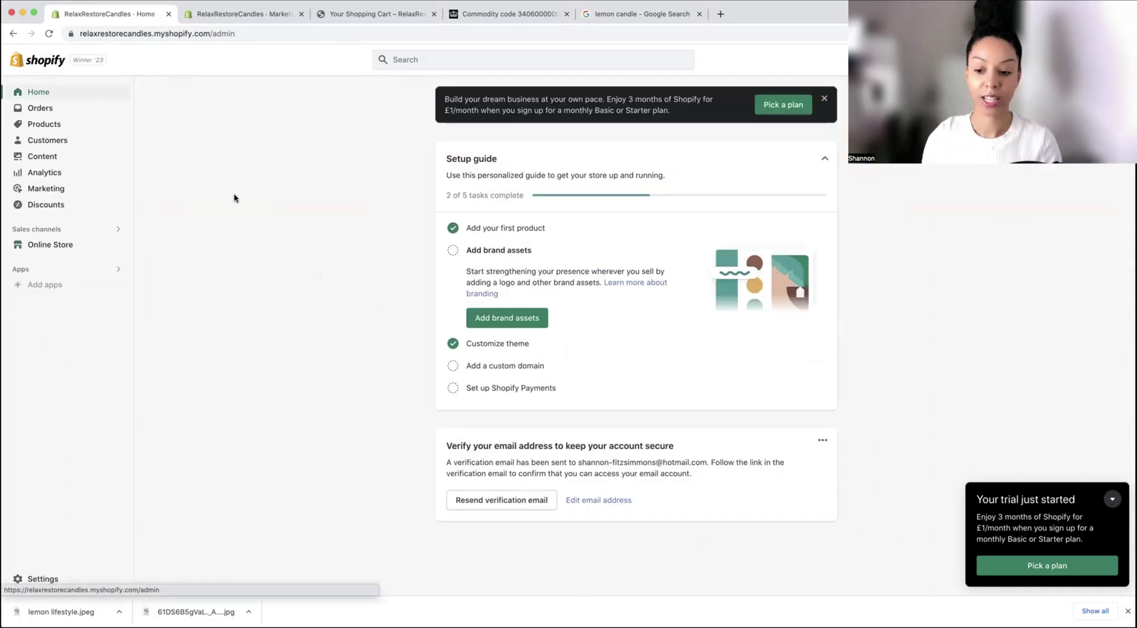